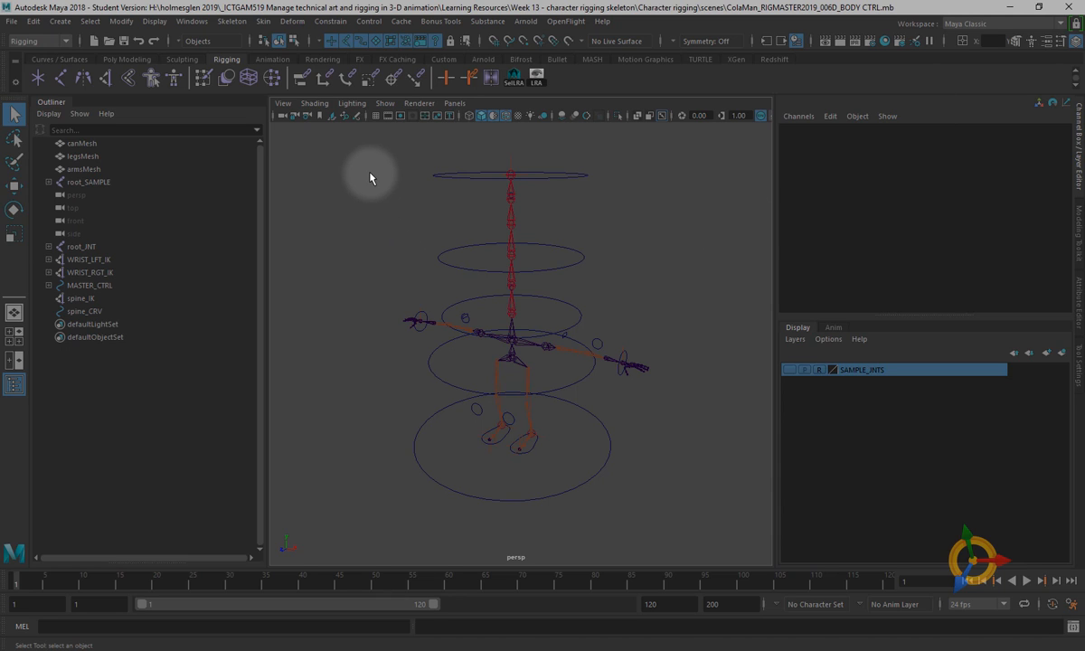
Turn on polygon display in the perspective view to show the character's can, arm and leg meshes
{"action": "left_click", "coordinate": [384, 104]}
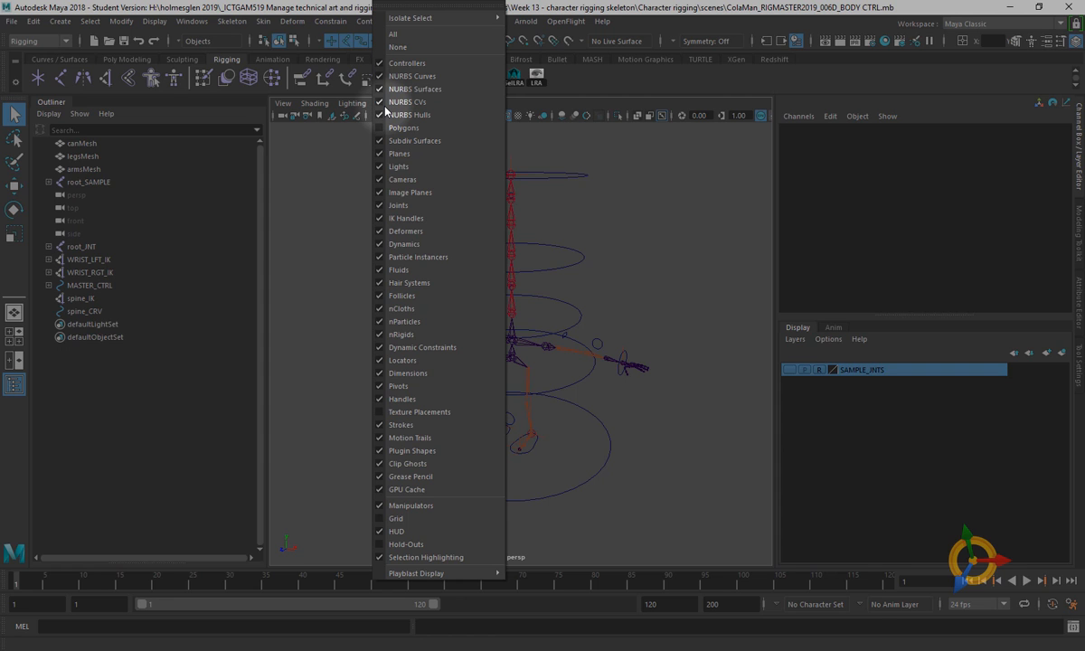
{"action": "left_click", "coordinate": [374, 121]}
{"action": "left_click", "coordinate": [384, 104]}
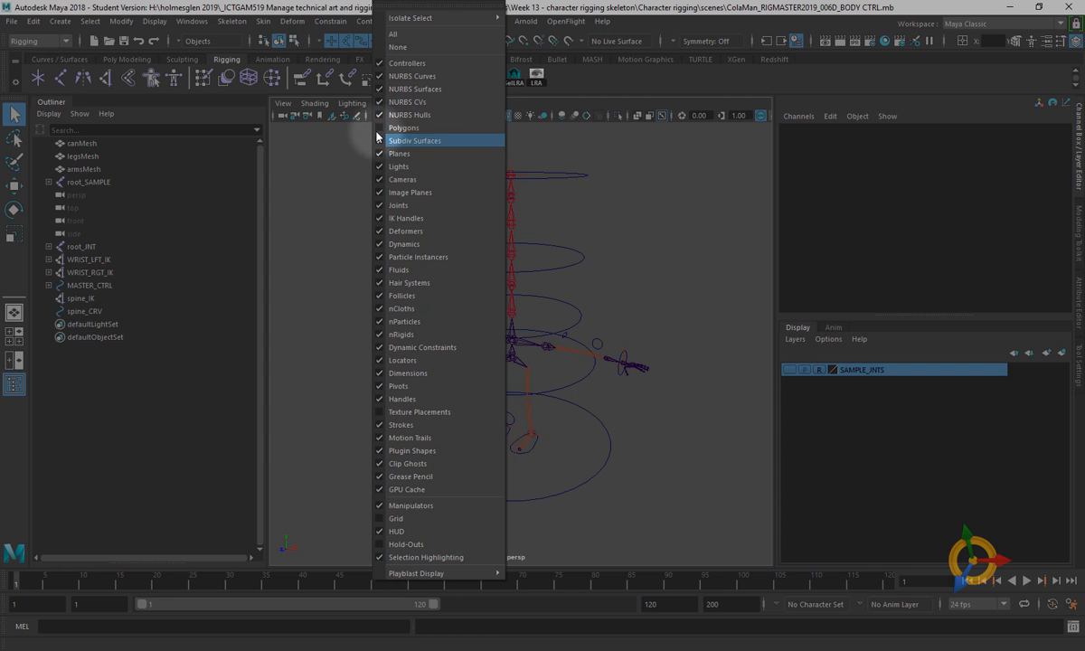
{"action": "left_click", "coordinate": [378, 129]}
{"action": "left_click_drag", "start_coordinate": [482, 368], "coordinate": [509, 376], "text": "alt"}
{"action": "right_click_drag", "start_coordinate": [509, 375], "coordinate": [574, 383], "text": "alt"}
{"action": "middle_click_drag", "start_coordinate": [575, 383], "coordinate": [680, 317], "text": "alt"}
{"action": "left_click_drag", "start_coordinate": [643, 342], "coordinate": [425, 237], "text": "alt"}
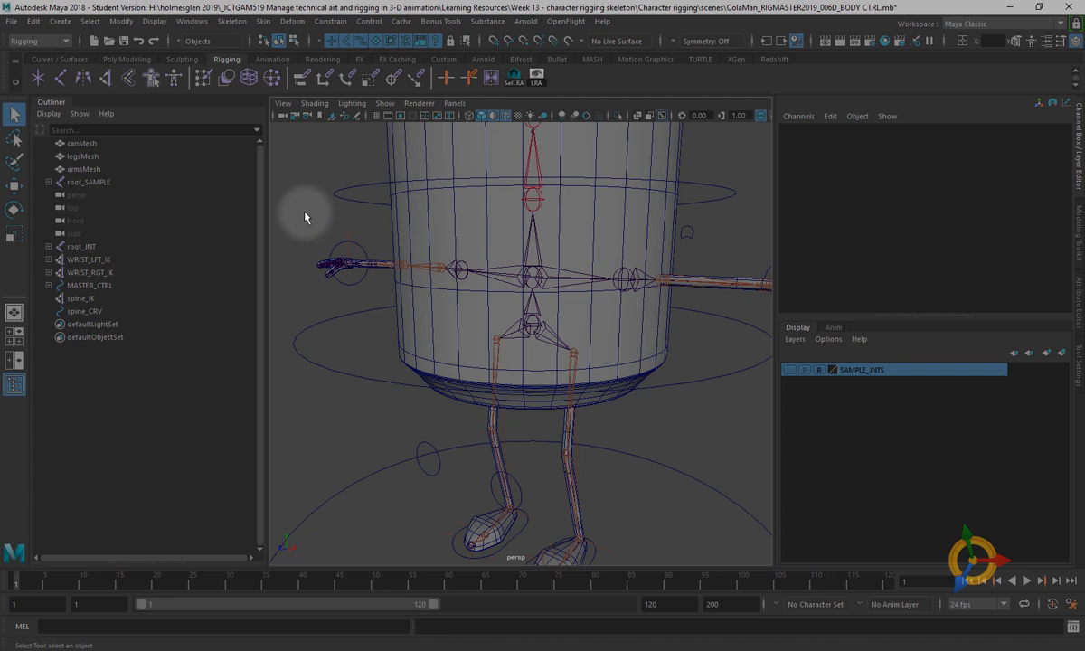
{"action": "right_click_drag", "start_coordinate": [508, 314], "coordinate": [419, 252], "text": "alt"}
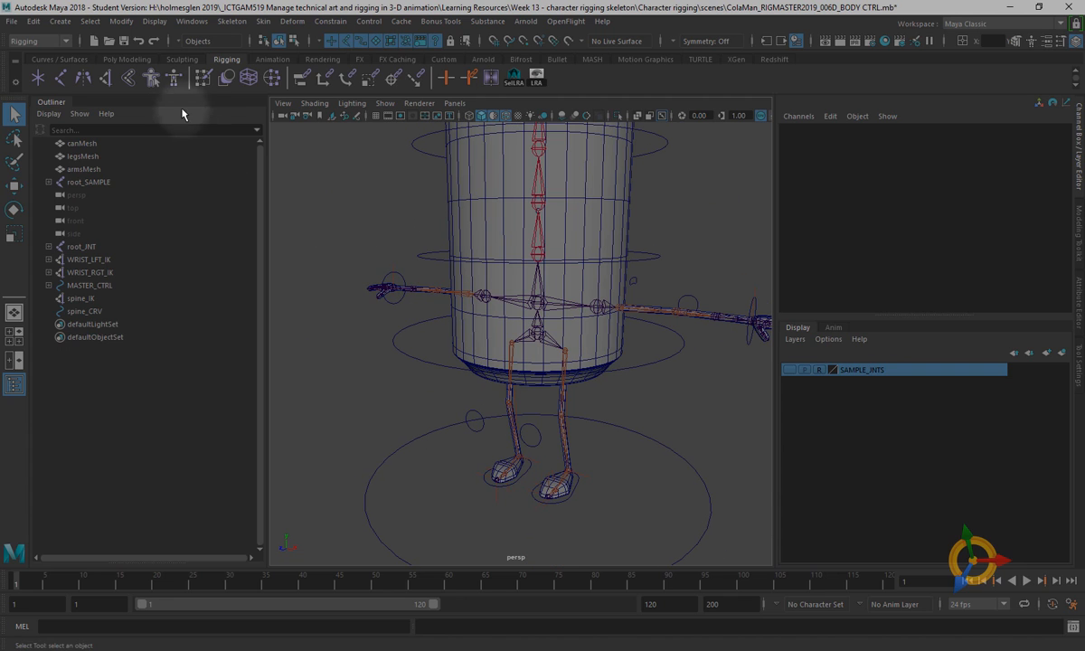
Draw the base of a new polygon cube, about 0.774 by 1.227, over the can body in the front view
{"action": "left_click", "coordinate": [124, 60]}
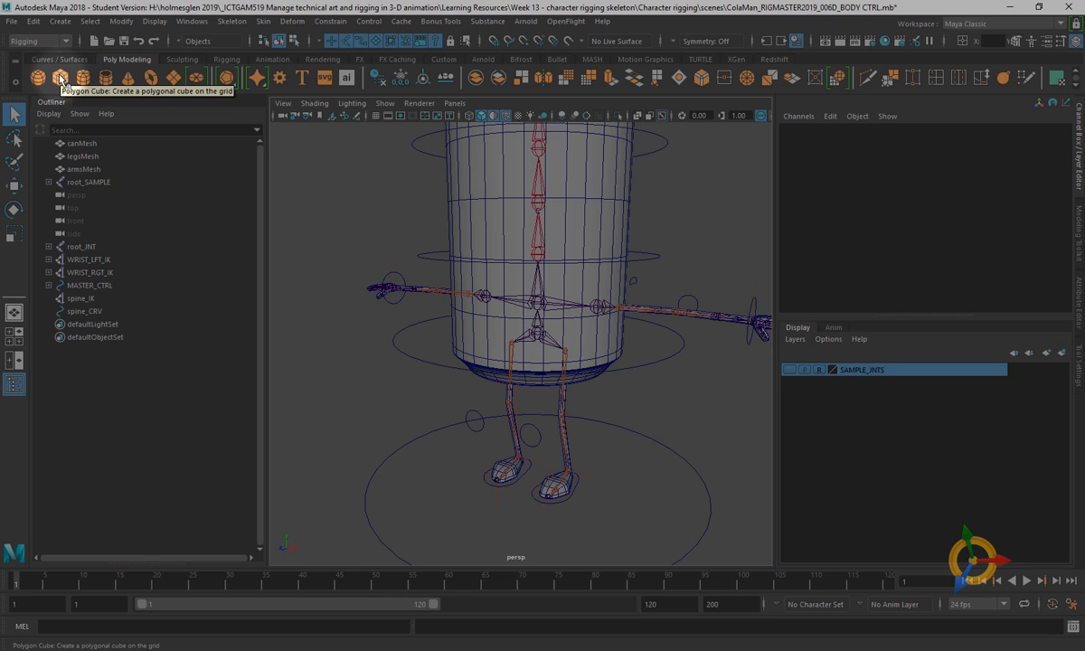
{"action": "left_click", "coordinate": [61, 78]}
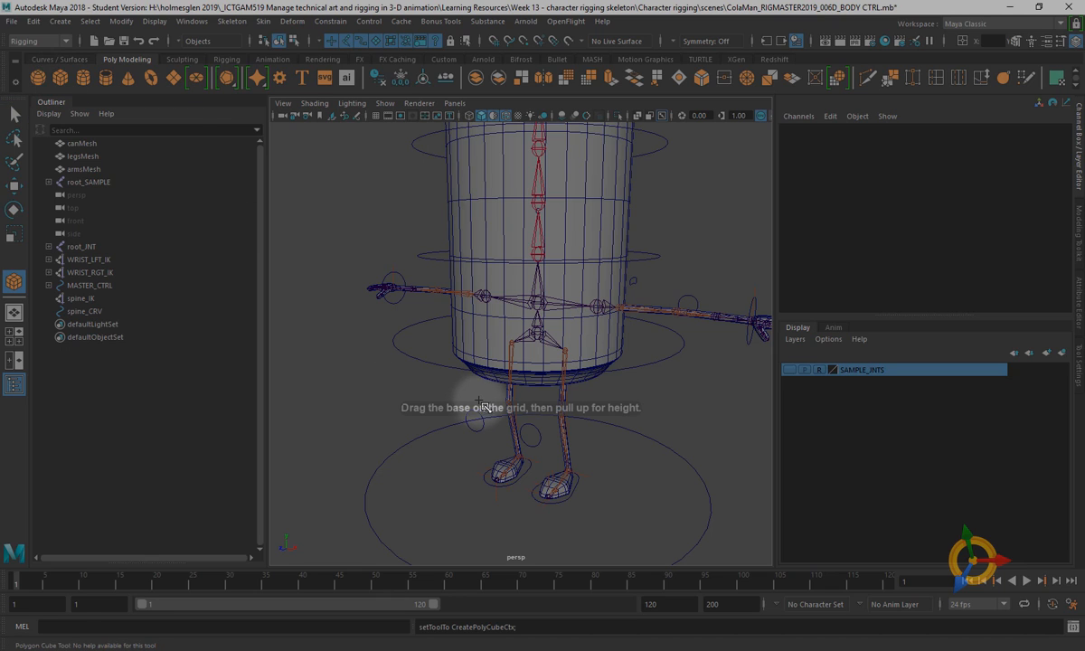
{"action": "key", "text": "space"}
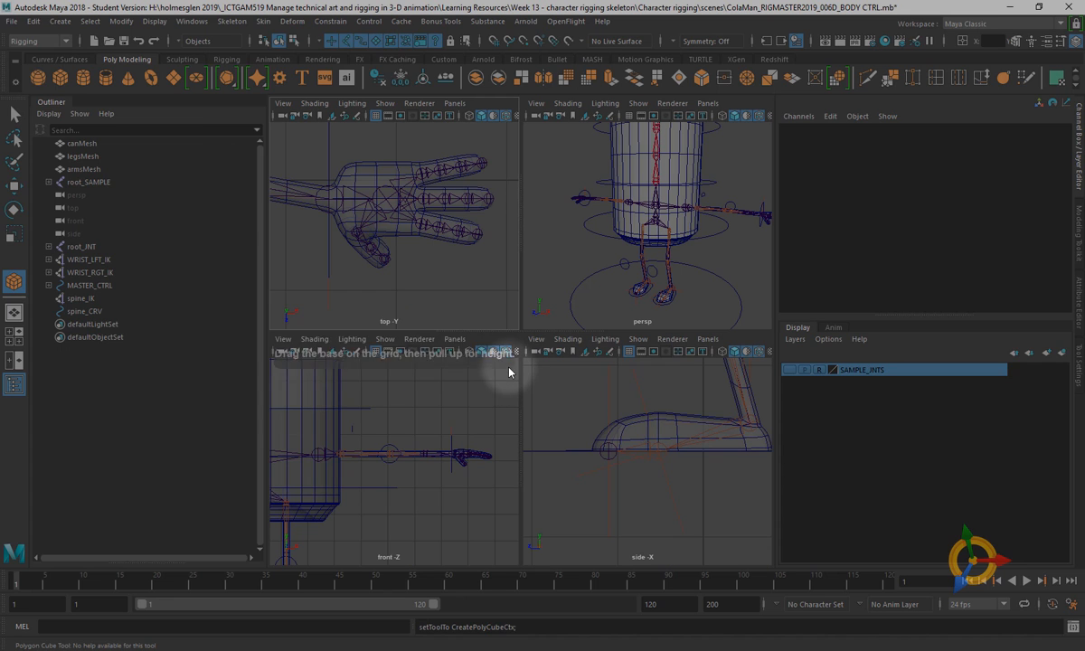
{"action": "middle_click_drag", "start_coordinate": [405, 418], "coordinate": [530, 421], "text": "alt"}
{"action": "right_click_drag", "start_coordinate": [530, 422], "coordinate": [509, 457], "text": "alt"}
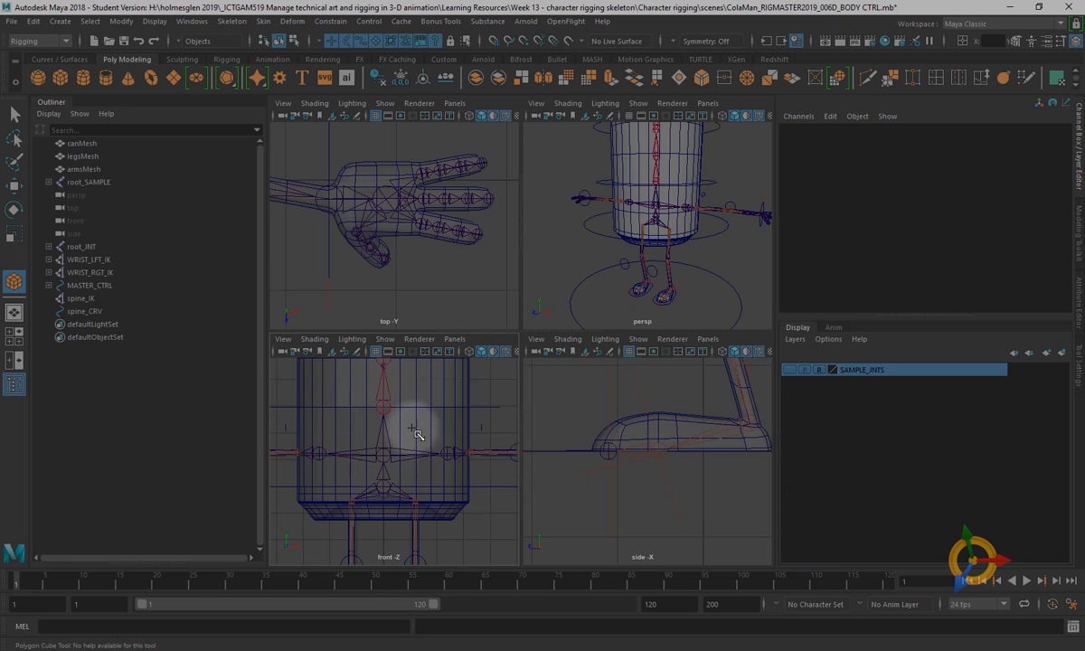
{"action": "right_click_drag", "start_coordinate": [419, 438], "coordinate": [426, 453], "text": "alt"}
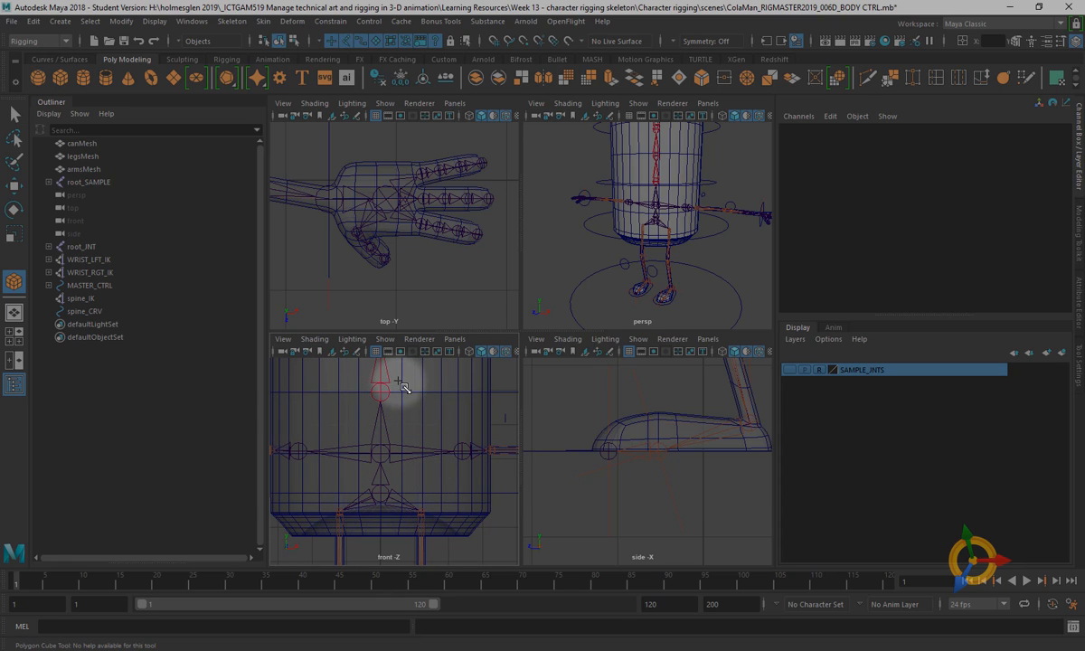
{"action": "left_click_drag", "start_coordinate": [397, 384], "coordinate": [426, 424]}
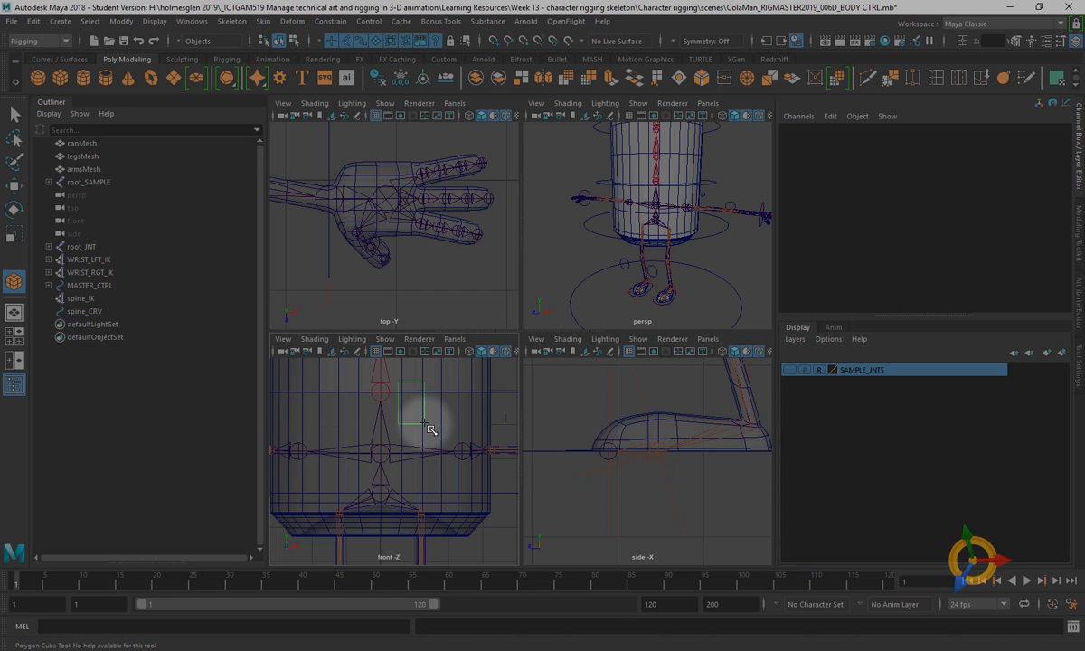
{"action": "left_click_drag", "start_coordinate": [425, 424], "coordinate": [425, 423]}
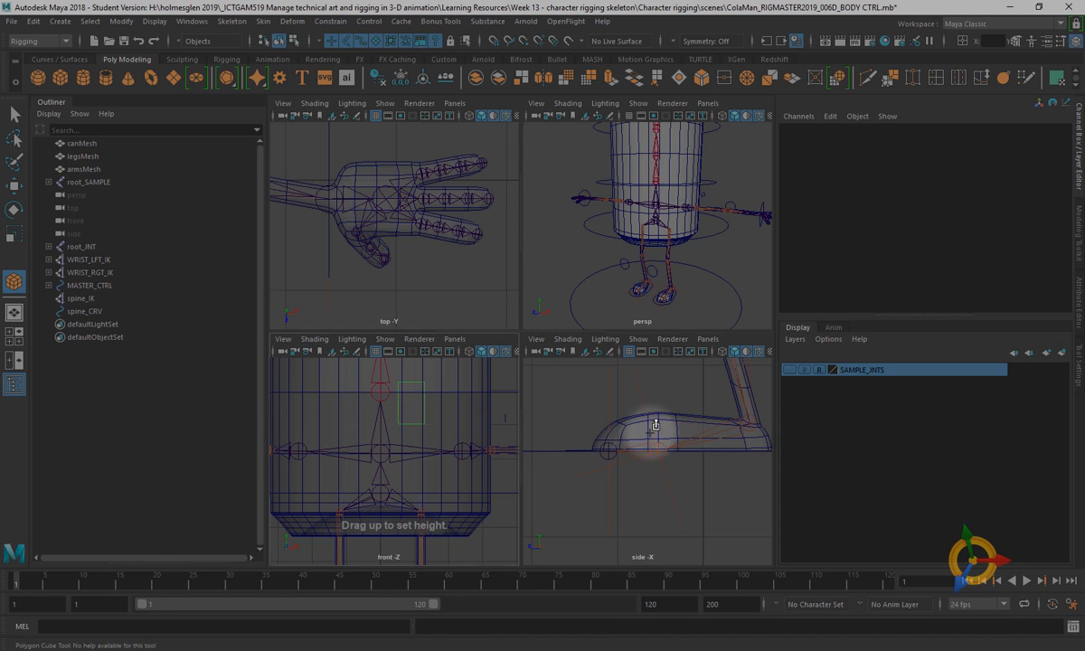
Pull the new cube's base out to a height of about 0.679 in the side view
{"action": "mouse_move", "coordinate": [650, 428]}
{"action": "middle_mouse_down", "text": "alt"}
{"action": "mouse_move", "coordinate": [622, 576]}
{"action": "mouse_move", "coordinate": [657, 570]}
{"action": "mouse_move", "coordinate": [642, 572]}
{"action": "middle_mouse_up", "text": "alt"}
{"action": "mouse_move", "coordinate": [655, 452]}
{"action": "middle_mouse_down", "text": "alt"}
{"action": "mouse_move", "coordinate": [650, 549]}
{"action": "mouse_move", "coordinate": [657, 492]}
{"action": "mouse_move", "coordinate": [637, 533]}
{"action": "mouse_move", "coordinate": [646, 556]}
{"action": "mouse_move", "coordinate": [655, 514]}
{"action": "middle_mouse_up", "text": "alt"}
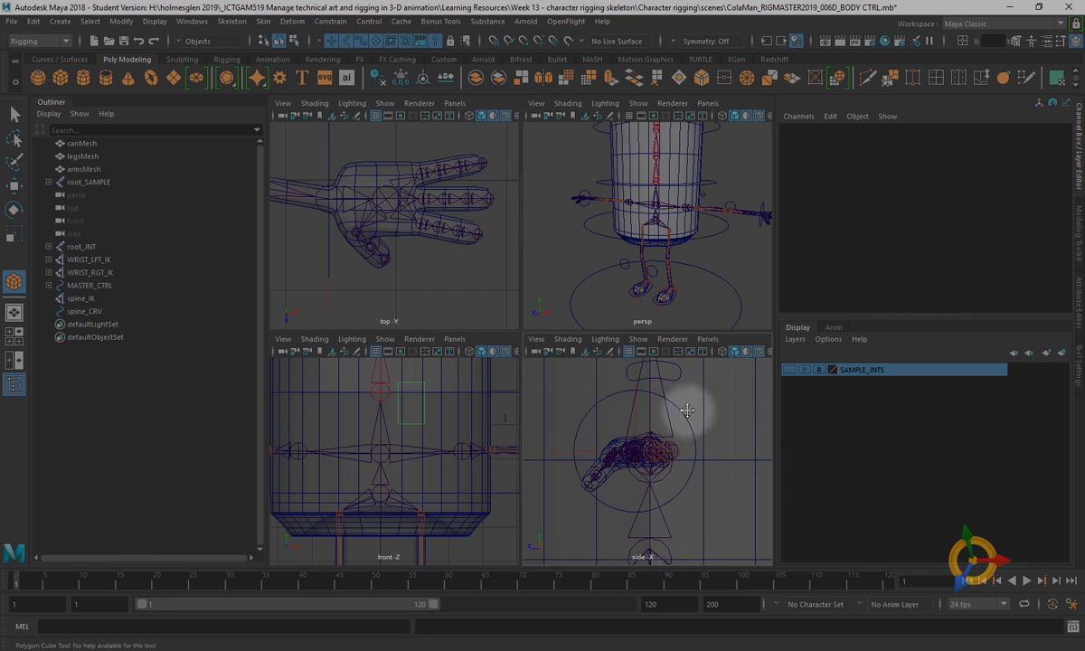
{"action": "middle_click_drag", "start_coordinate": [687, 413], "coordinate": [699, 537], "text": "alt"}
{"action": "scroll", "coordinate": [676, 496], "scroll_direction": "down", "scroll_amount": 6}
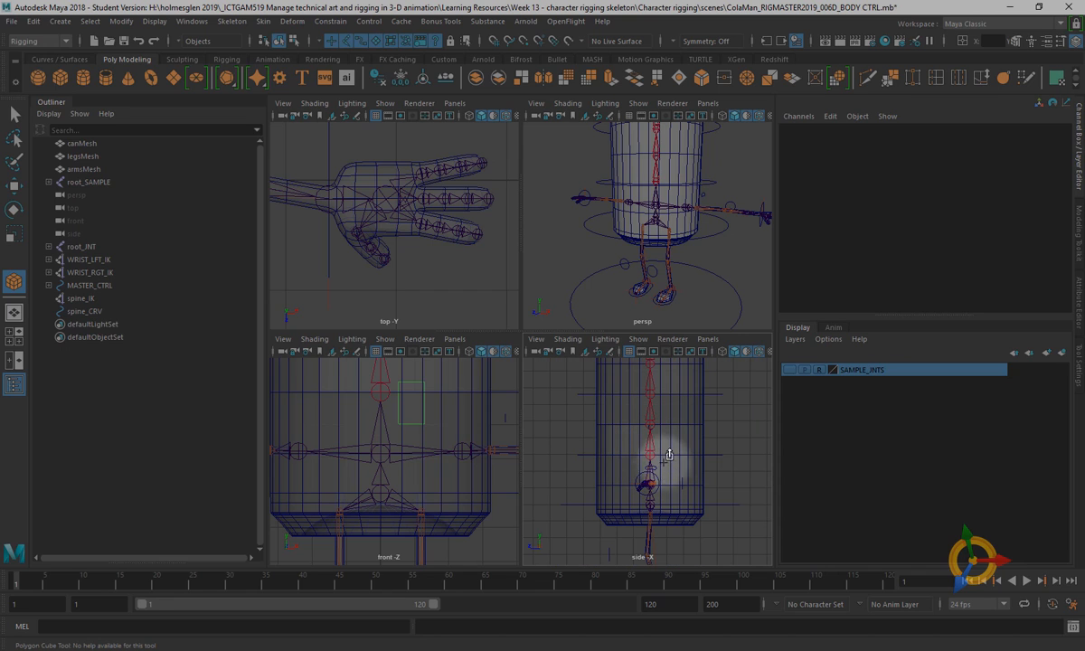
{"action": "scroll", "coordinate": [674, 483], "scroll_direction": "up", "scroll_amount": 2}
{"action": "scroll", "coordinate": [674, 483], "scroll_direction": "up", "scroll_amount": 4}
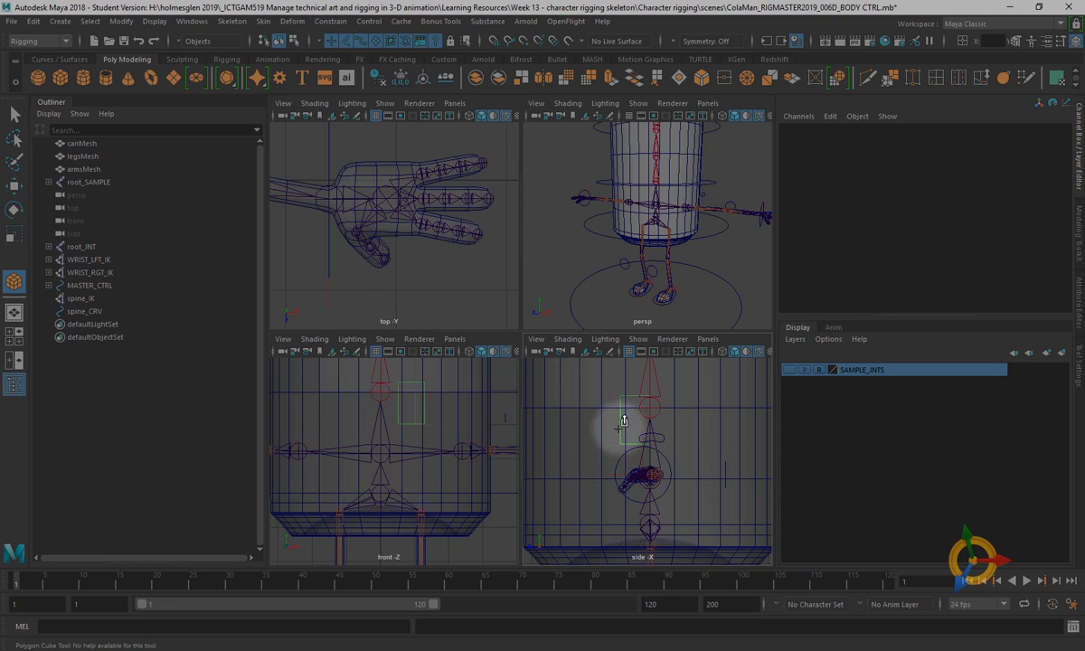
{"action": "left_click_drag", "start_coordinate": [617, 428], "coordinate": [630, 423]}
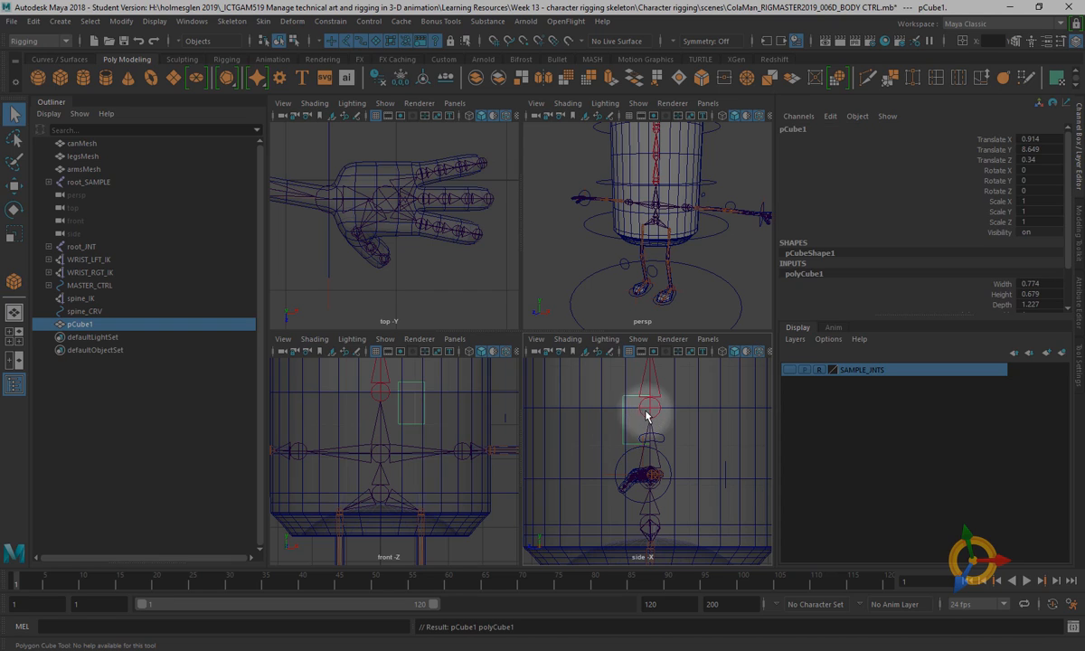
Move the cube forward along Z to about 3.305 at the can's front surface and frame it in a full-size perspective view
{"action": "key", "text": "w"}
{"action": "middle_click_drag", "start_coordinate": [625, 448], "coordinate": [676, 480], "text": "alt"}
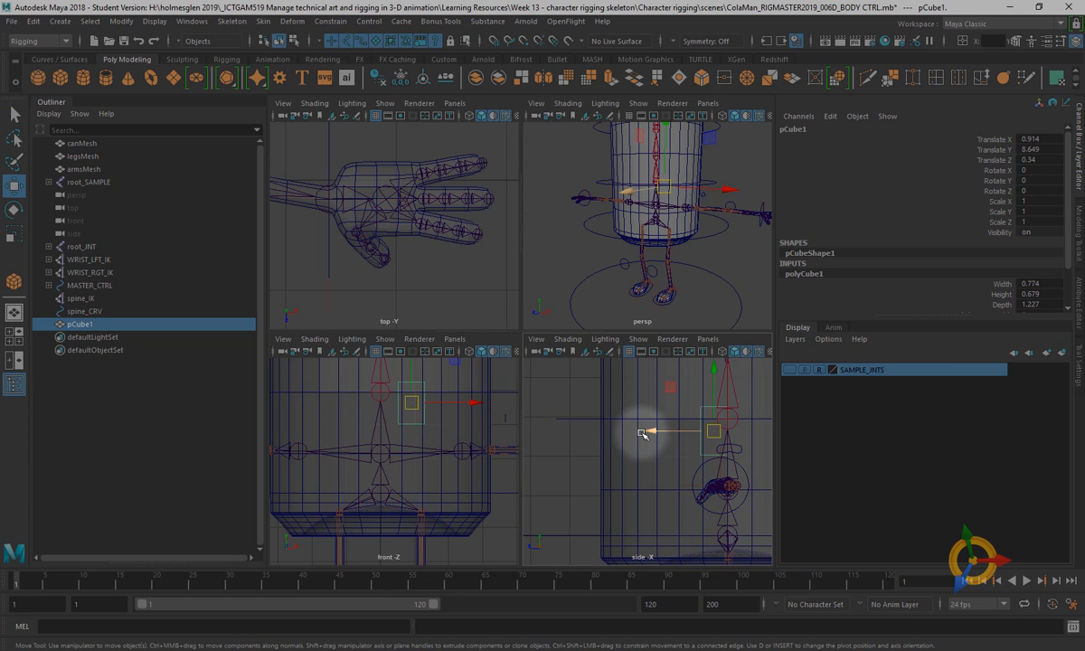
{"action": "left_click_drag", "start_coordinate": [644, 431], "coordinate": [526, 440]}
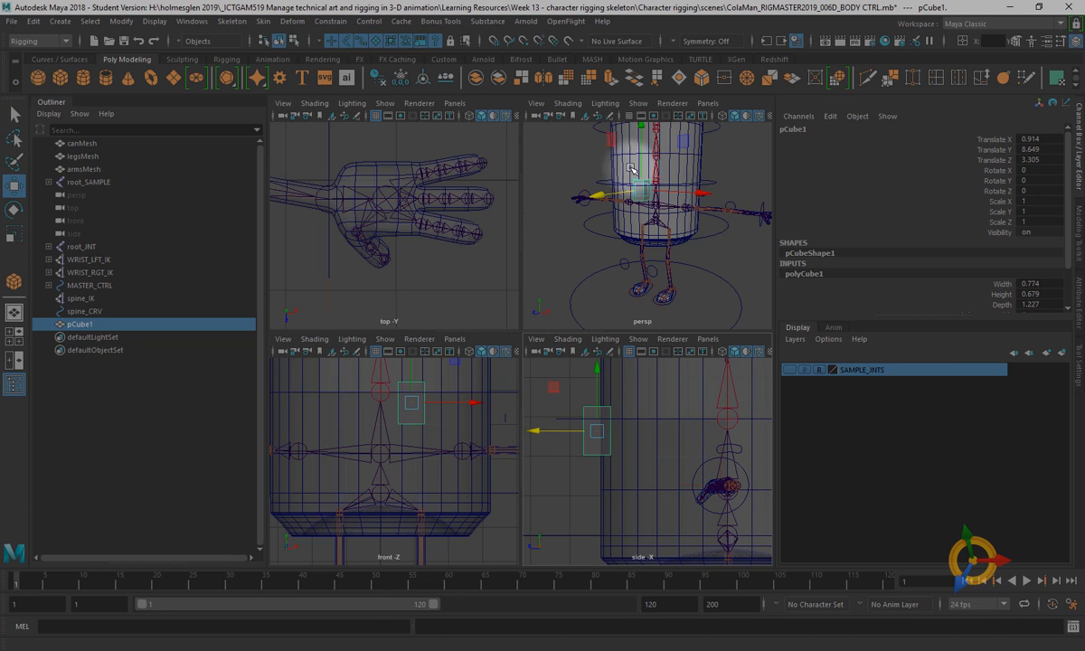
{"action": "key", "text": "f"}
{"action": "right_click_drag", "start_coordinate": [728, 292], "coordinate": [647, 271], "text": "alt"}
{"action": "left_click_drag", "start_coordinate": [646, 271], "coordinate": [733, 238], "text": "alt"}
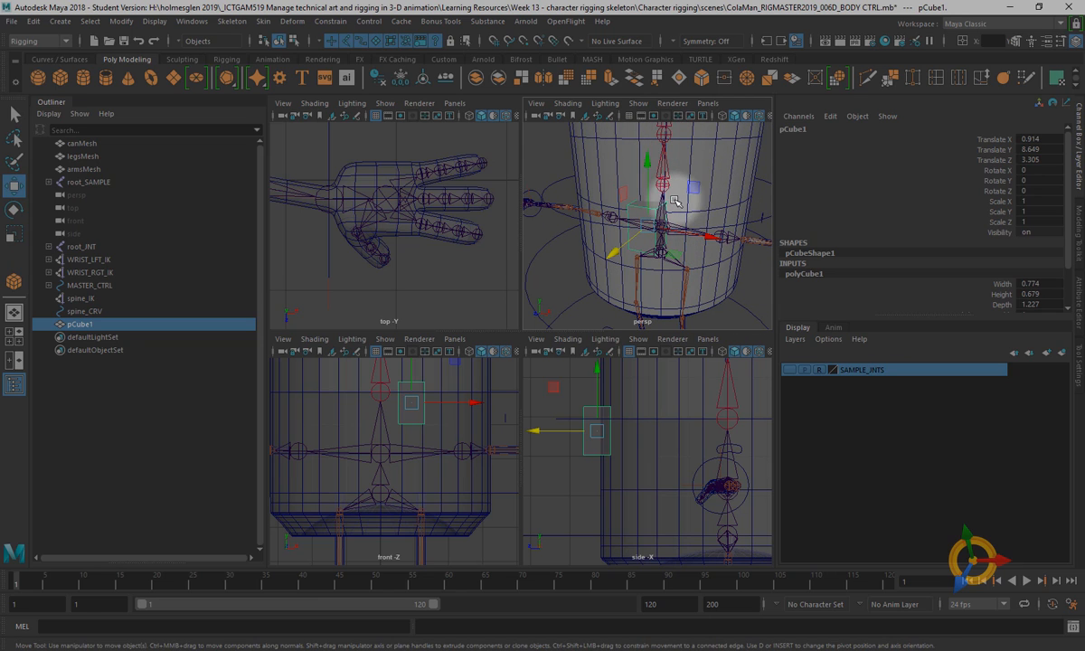
{"action": "key", "text": "space"}
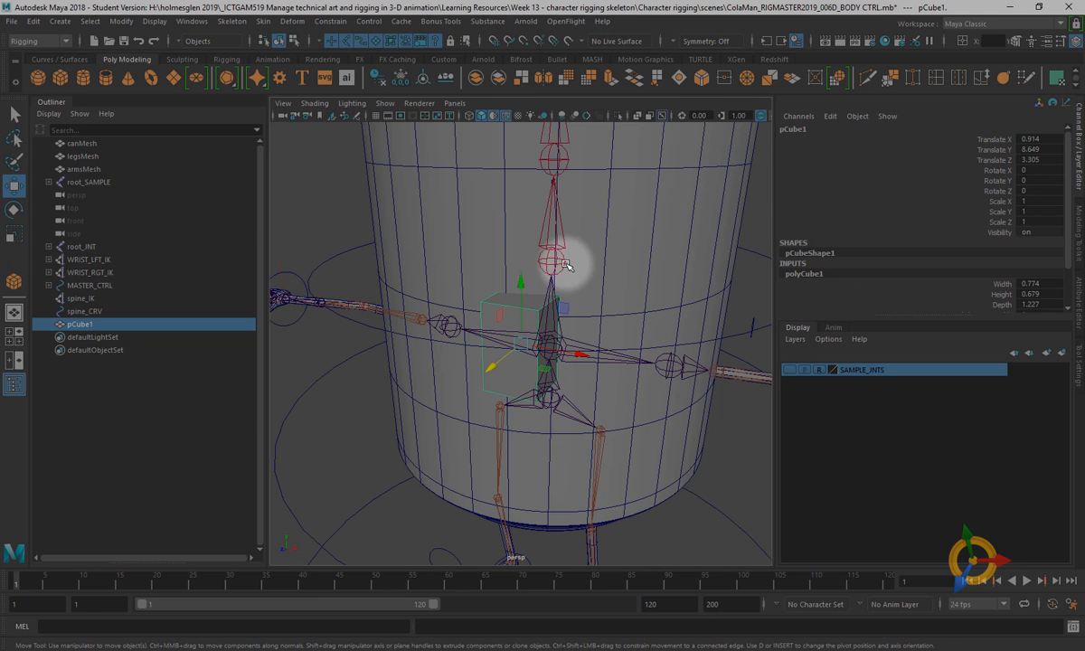
Turn off X-ray joints in the perspective view and display the cube with smooth mesh preview
{"action": "left_click", "coordinate": [662, 117]}
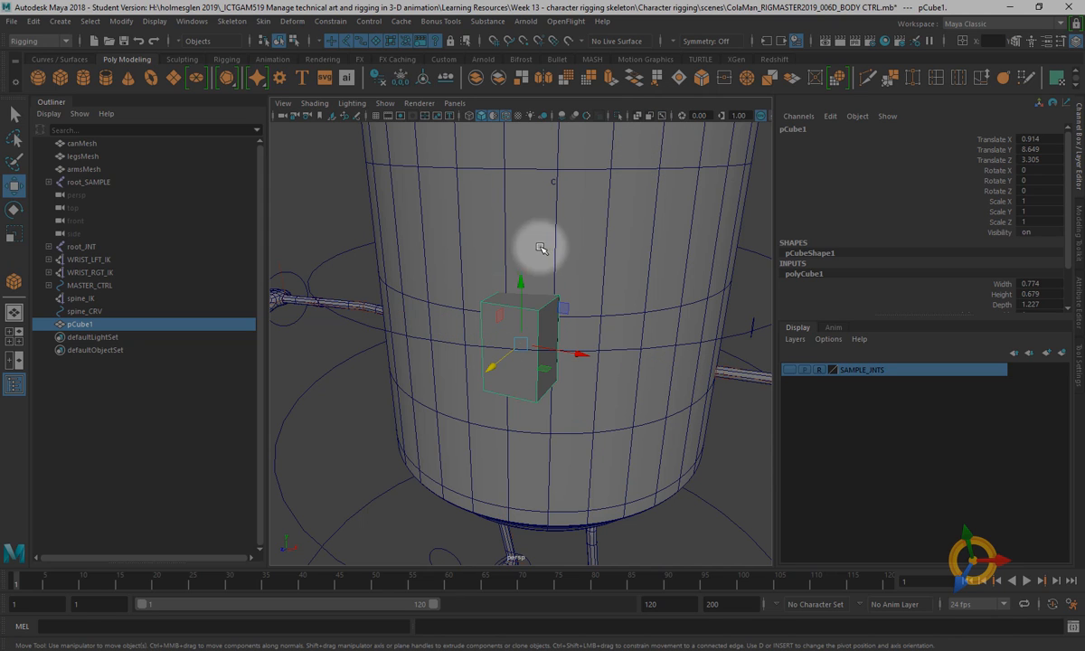
{"action": "left_click_drag", "start_coordinate": [659, 448], "coordinate": [517, 400], "text": "alt"}
{"action": "left_click", "coordinate": [438, 402]}
{"action": "mouse_move", "coordinate": [438, 402]}
{"action": "left_mouse_down", "text": "alt"}
{"action": "mouse_move", "coordinate": [582, 388]}
{"action": "mouse_move", "coordinate": [562, 468]}
{"action": "mouse_move", "coordinate": [582, 380]}
{"action": "mouse_move", "coordinate": [556, 389]}
{"action": "mouse_move", "coordinate": [654, 450]}
{"action": "mouse_move", "coordinate": [612, 376]}
{"action": "mouse_move", "coordinate": [432, 393]}
{"action": "left_mouse_up", "text": "alt"}
{"action": "left_click", "coordinate": [514, 334]}
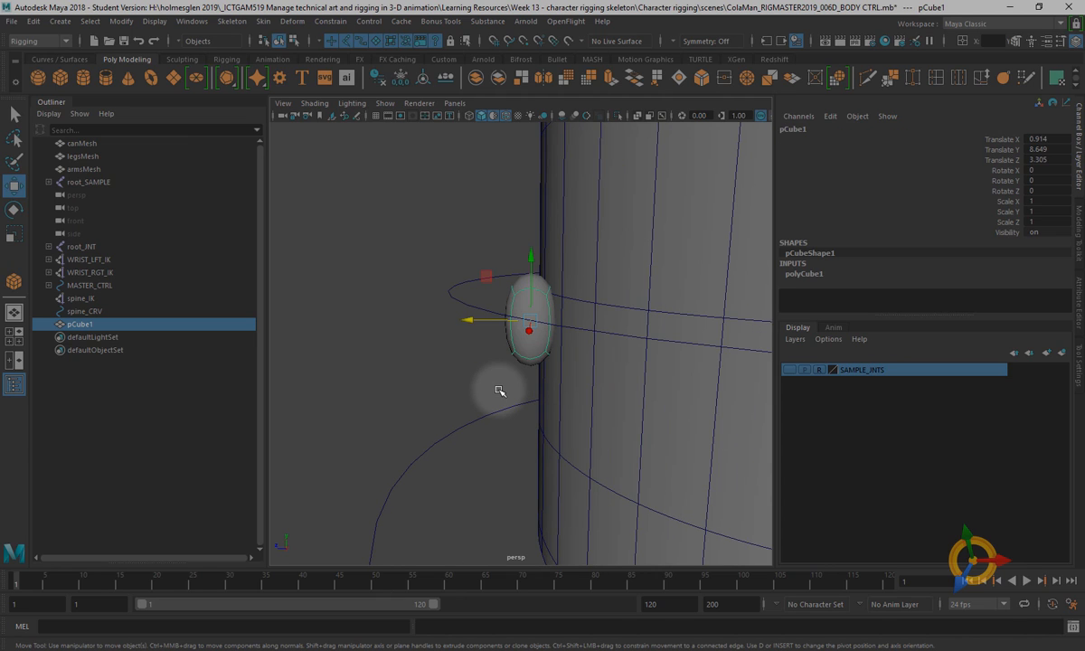
Flatten the cube to a Z scale of about 0.34 and move it back against the can at about Z 3.135
{"action": "key", "text": "r"}
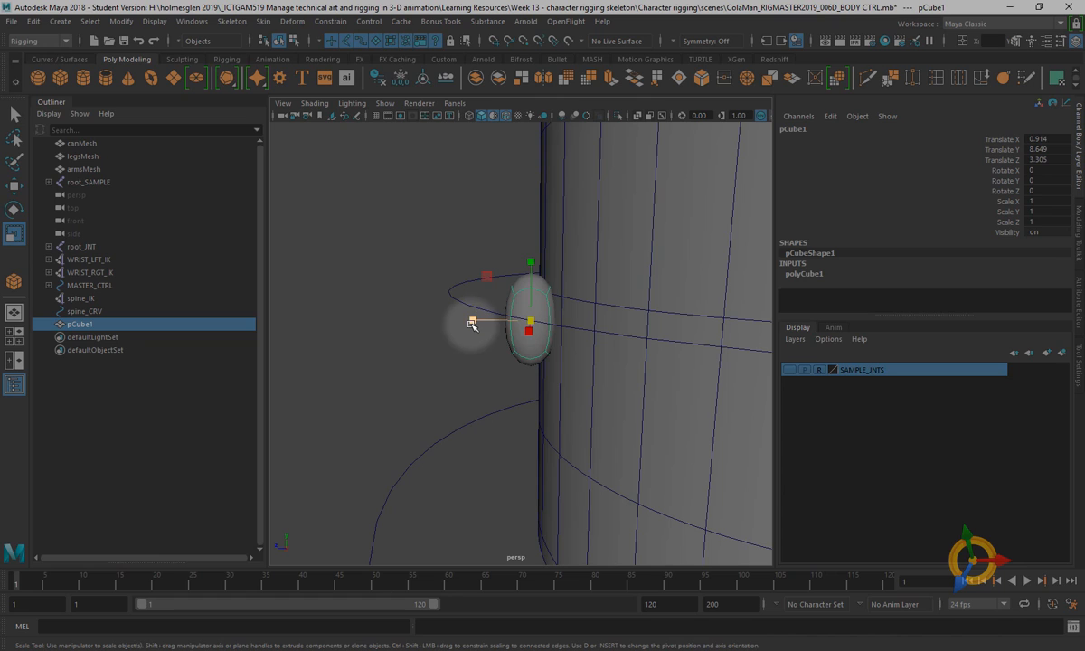
{"action": "left_click_drag", "start_coordinate": [471, 322], "coordinate": [482, 324]}
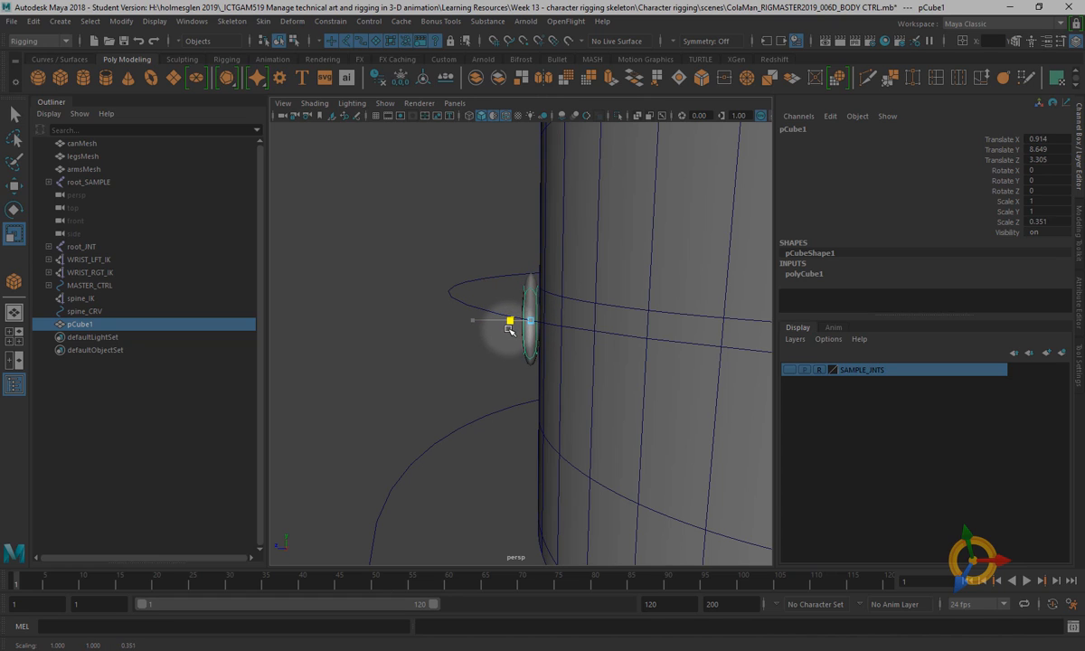
{"action": "key", "text": "w"}
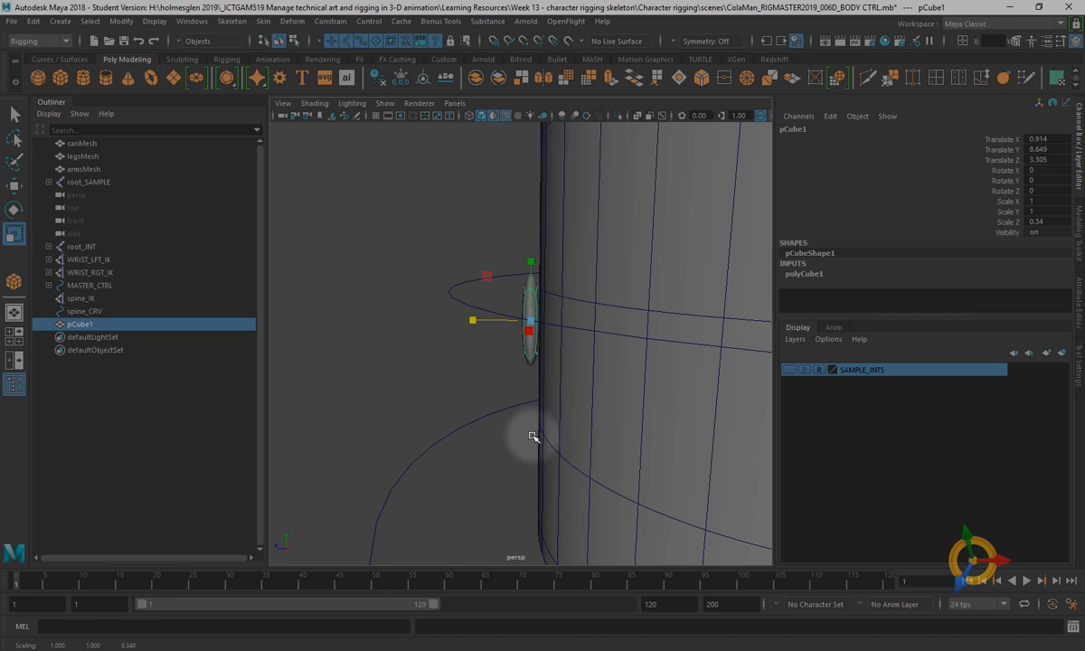
{"action": "left_click_drag", "start_coordinate": [528, 438], "coordinate": [454, 385], "text": "alt"}
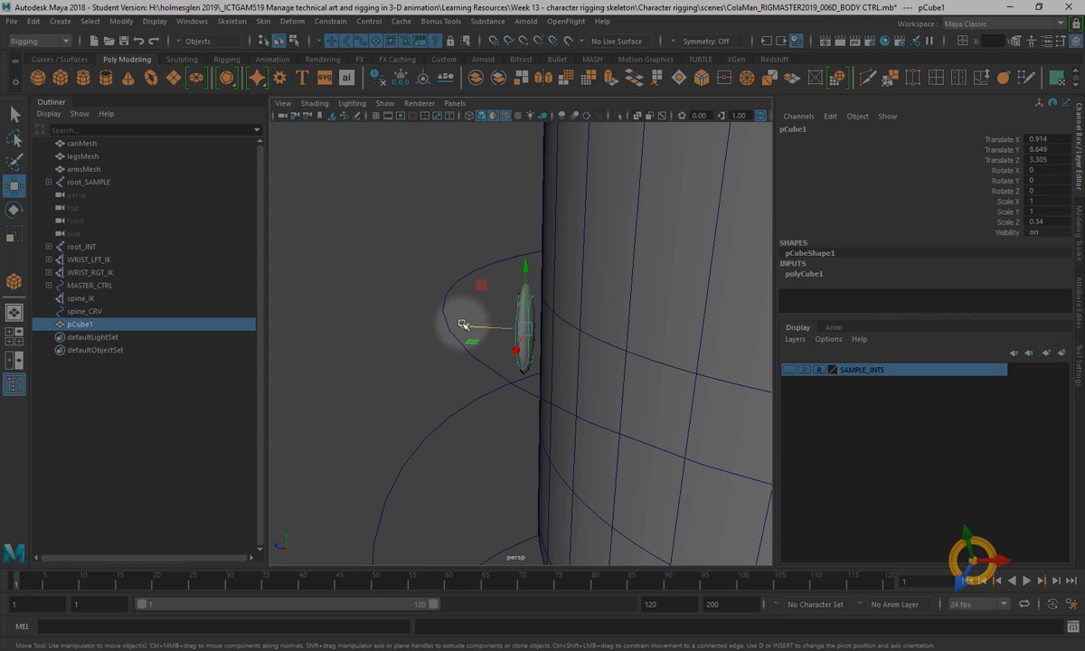
{"action": "mouse_move", "coordinate": [468, 329]}
{"action": "left_mouse_down"}
{"action": "mouse_move", "coordinate": [453, 335]}
{"action": "mouse_move", "coordinate": [480, 336]}
{"action": "left_mouse_up"}
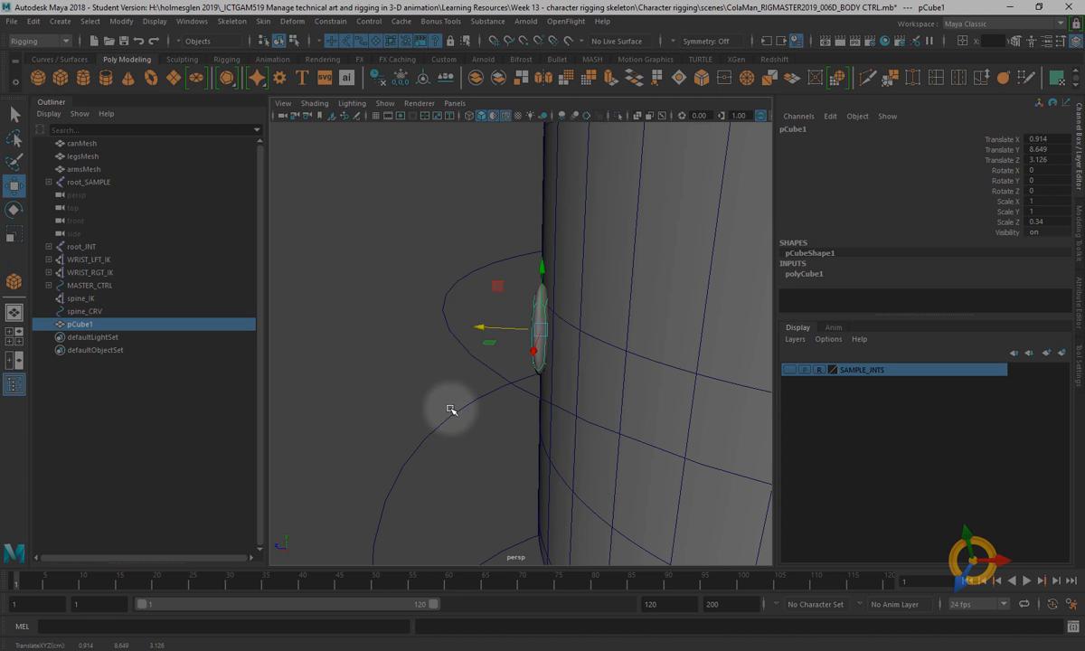
{"action": "left_click_drag", "start_coordinate": [451, 407], "coordinate": [606, 453], "text": "alt"}
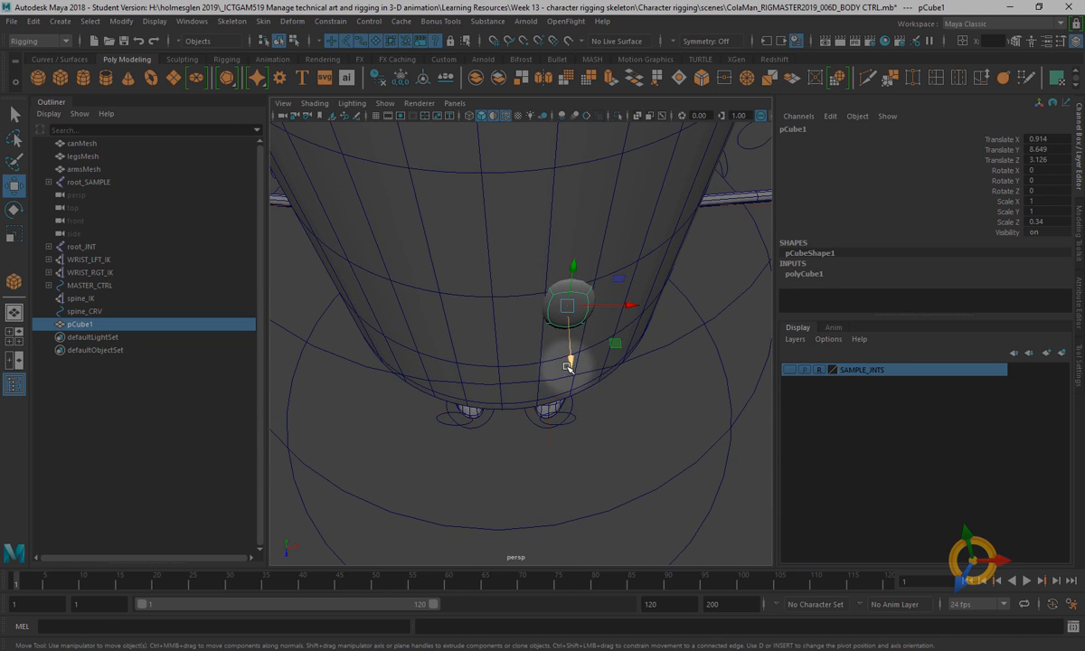
{"action": "left_click_drag", "start_coordinate": [570, 359], "coordinate": [567, 364]}
Rotate the flattened cube about 15 degrees around Y to follow the can's curved surface
{"action": "left_click_drag", "start_coordinate": [617, 450], "coordinate": [660, 429], "text": "alt"}
{"action": "right_click_drag", "start_coordinate": [660, 429], "coordinate": [570, 396], "text": "alt"}
{"action": "left_click_drag", "start_coordinate": [585, 404], "coordinate": [688, 449], "text": "alt"}
{"action": "right_click_drag", "start_coordinate": [687, 448], "coordinate": [711, 484], "text": "alt"}
{"action": "left_click_drag", "start_coordinate": [712, 484], "coordinate": [523, 457], "text": "alt"}
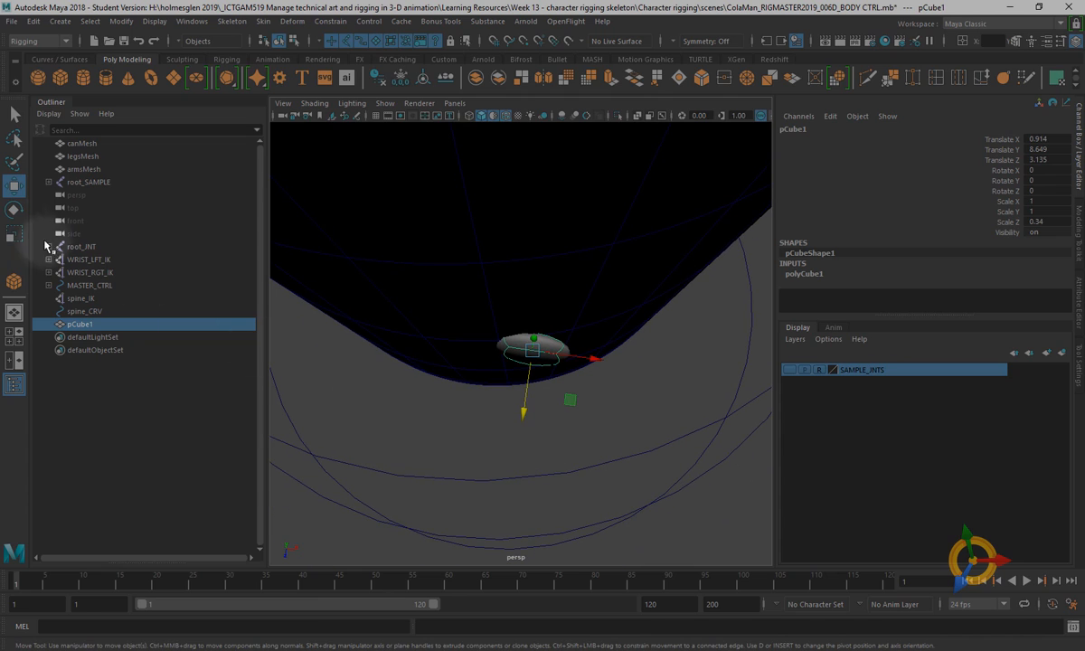
{"action": "left_click", "coordinate": [13, 209]}
{"action": "left_click_drag", "start_coordinate": [544, 408], "coordinate": [561, 398]}
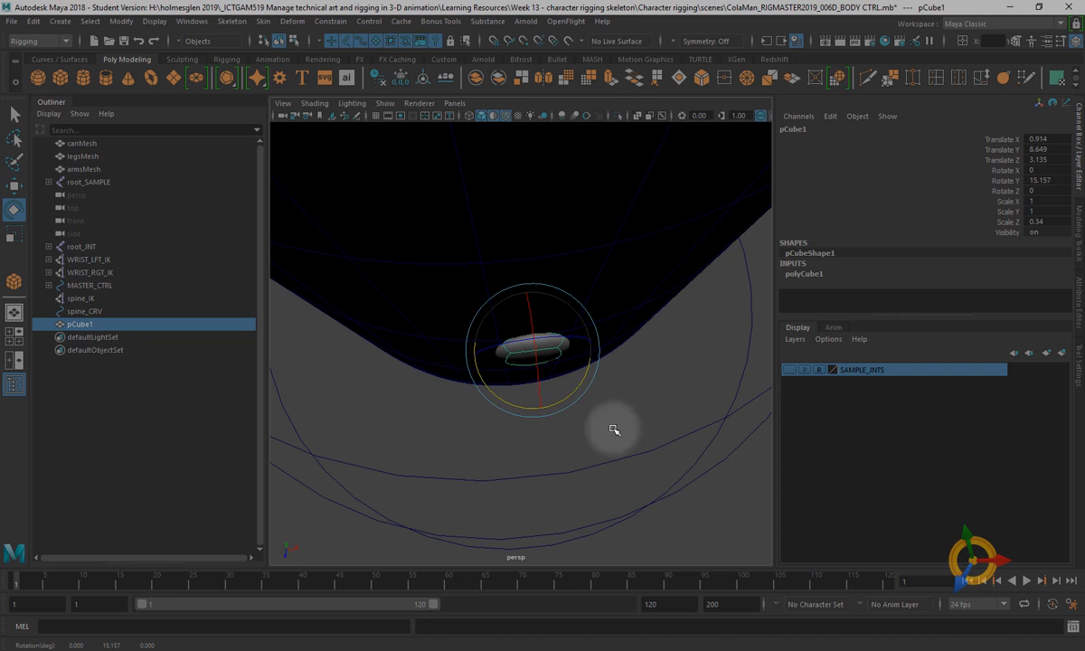
Fine-tune the flattened cube against the can at about X 0.894 and Z 3.11, with a Y rotation of about 16.1 degrees
{"action": "left_click_drag", "start_coordinate": [612, 429], "coordinate": [520, 386], "text": "alt"}
{"action": "key", "text": "w"}
{"action": "left_click_drag", "start_coordinate": [420, 382], "coordinate": [551, 432], "text": "alt"}
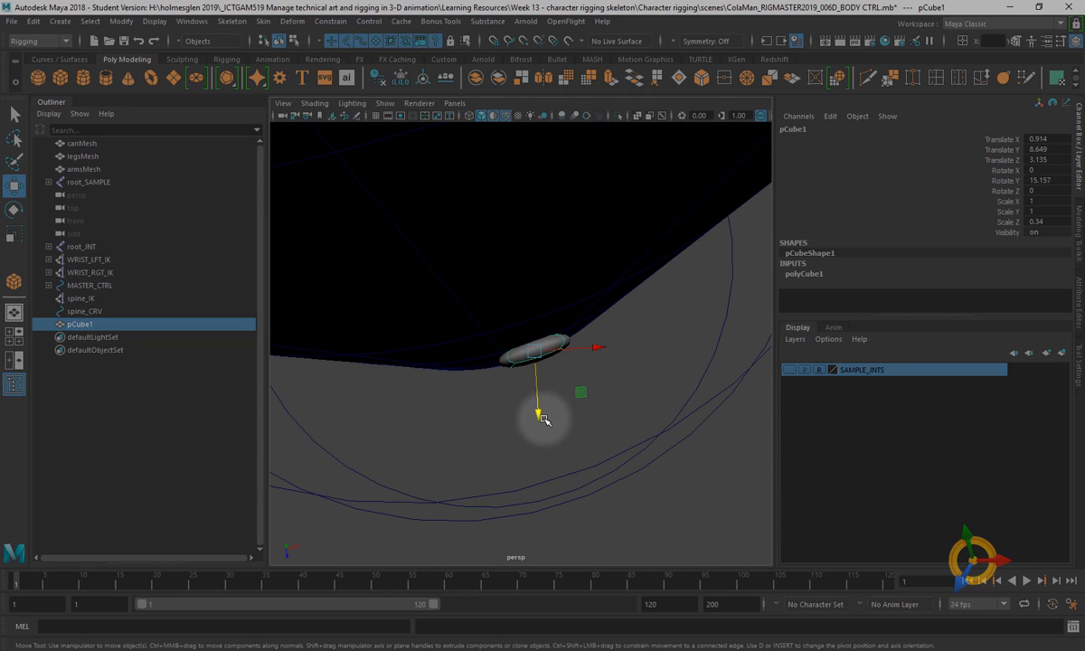
{"action": "left_click", "coordinate": [581, 393]}
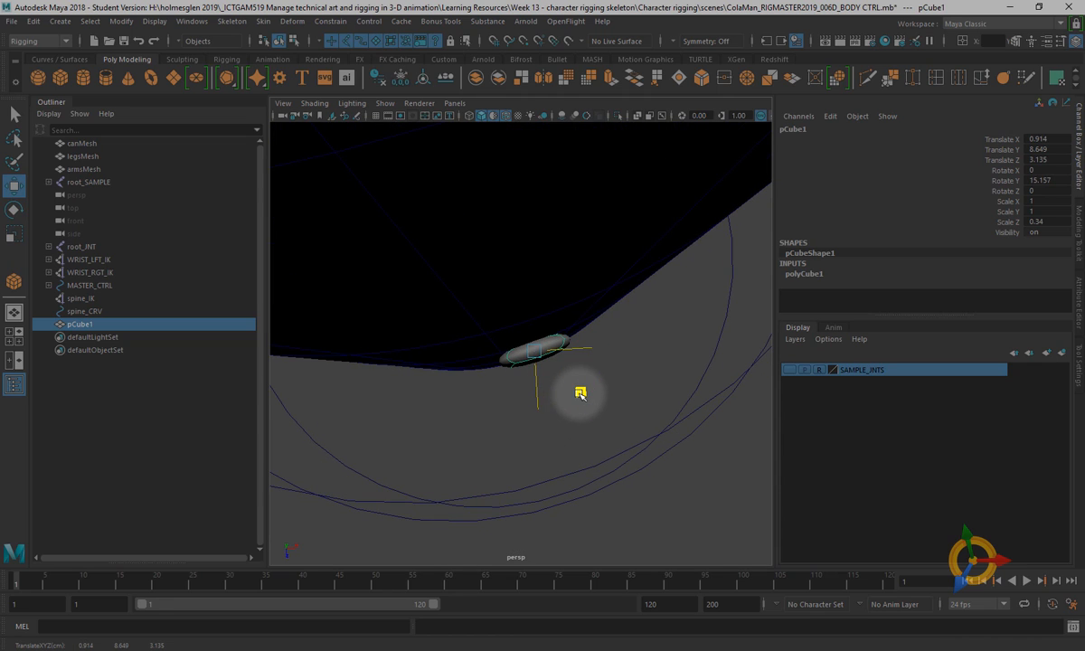
{"action": "left_click_drag", "start_coordinate": [580, 393], "coordinate": [571, 391]}
{"action": "key", "text": "e"}
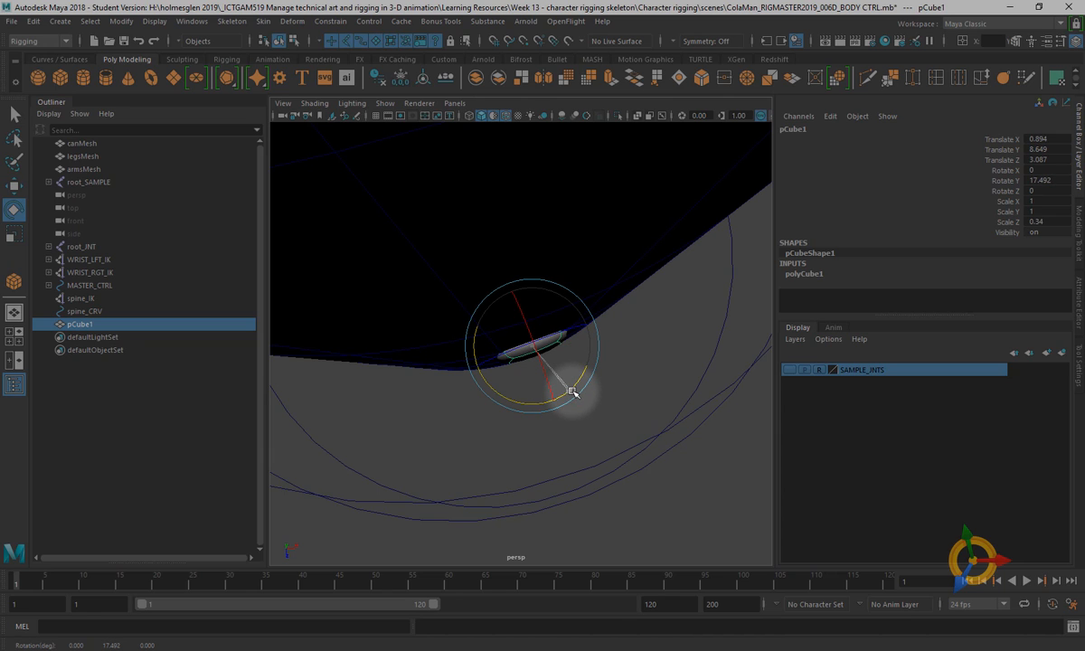
{"action": "key", "text": "w"}
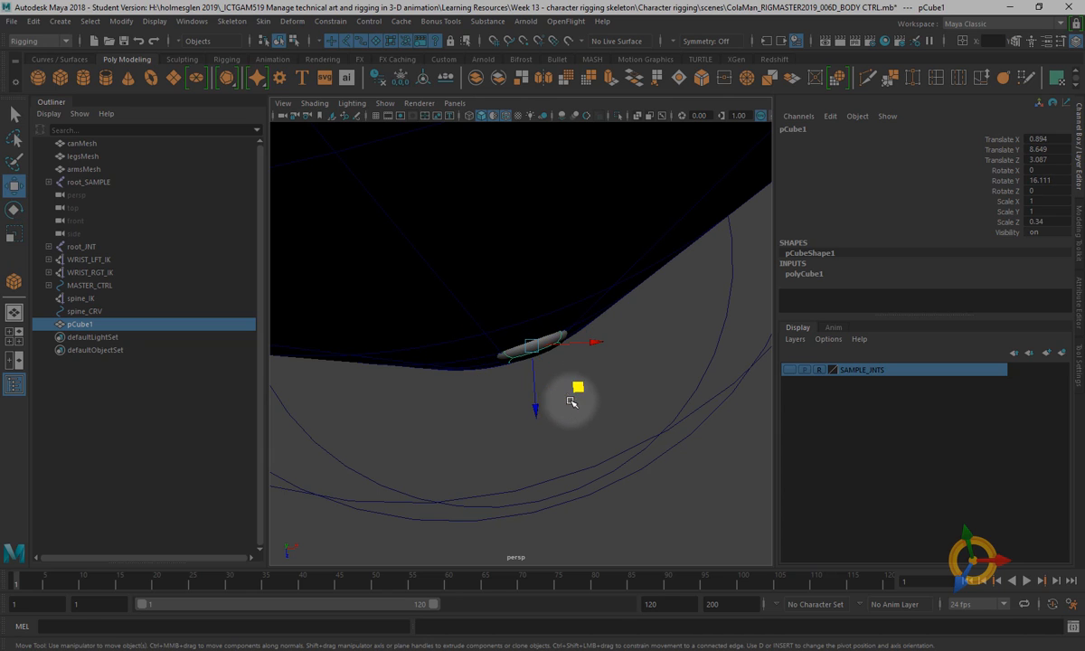
{"action": "left_click_drag", "start_coordinate": [538, 410], "coordinate": [540, 411]}
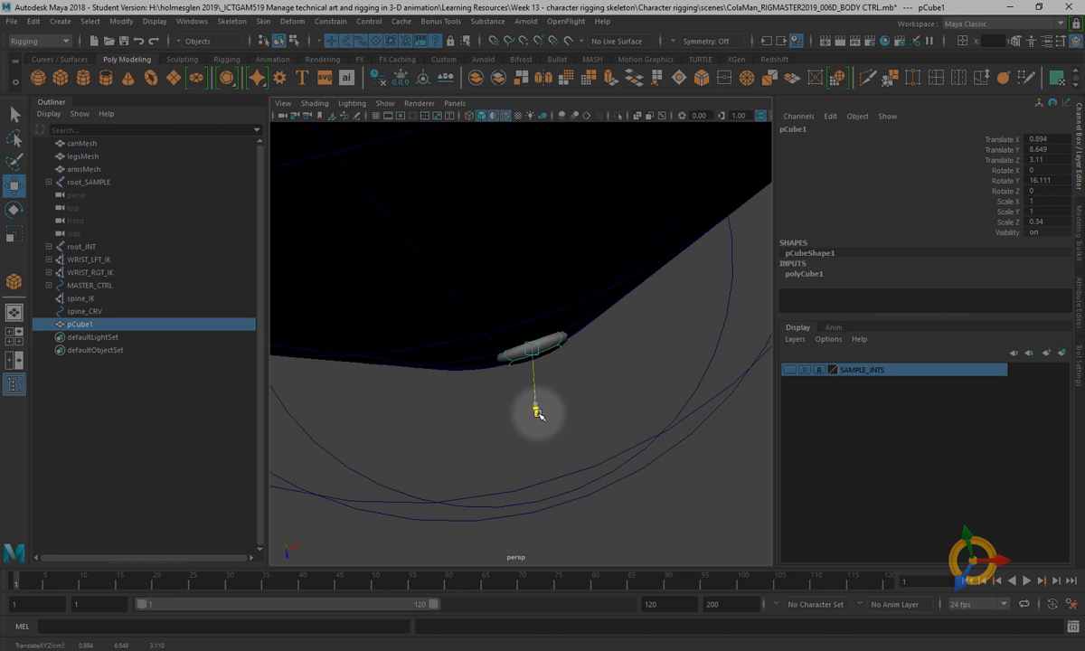
{"action": "left_click_drag", "start_coordinate": [661, 454], "coordinate": [589, 367], "text": "alt"}
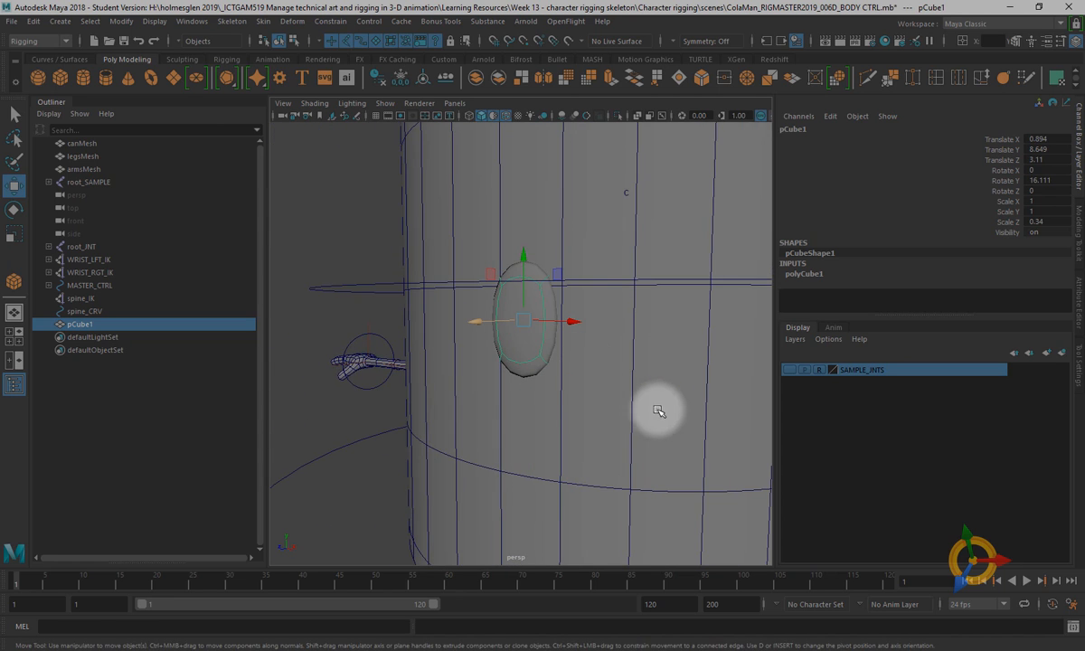
Lower the flattened cube on the front of the can to about Y 7.84
{"action": "right_click_drag", "start_coordinate": [659, 412], "coordinate": [513, 377], "text": "alt"}
{"action": "mouse_move", "coordinate": [513, 377]}
{"action": "left_mouse_down", "text": "alt"}
{"action": "mouse_move", "coordinate": [499, 374]}
{"action": "mouse_move", "coordinate": [528, 375]}
{"action": "left_mouse_up", "text": "alt"}
{"action": "right_click_drag", "start_coordinate": [604, 409], "coordinate": [524, 424], "text": "alt"}
{"action": "middle_click_drag", "start_coordinate": [524, 424], "coordinate": [555, 370], "text": "alt"}
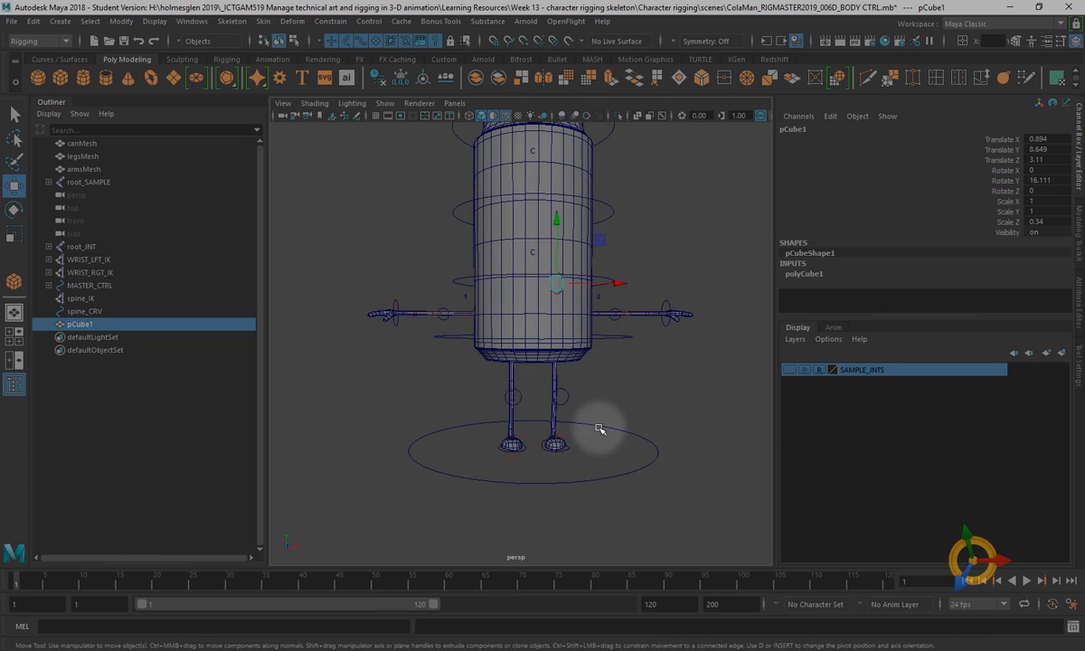
{"action": "left_click_drag", "start_coordinate": [592, 420], "coordinate": [540, 420], "text": "alt"}
{"action": "left_click_drag", "start_coordinate": [552, 218], "coordinate": [552, 243]}
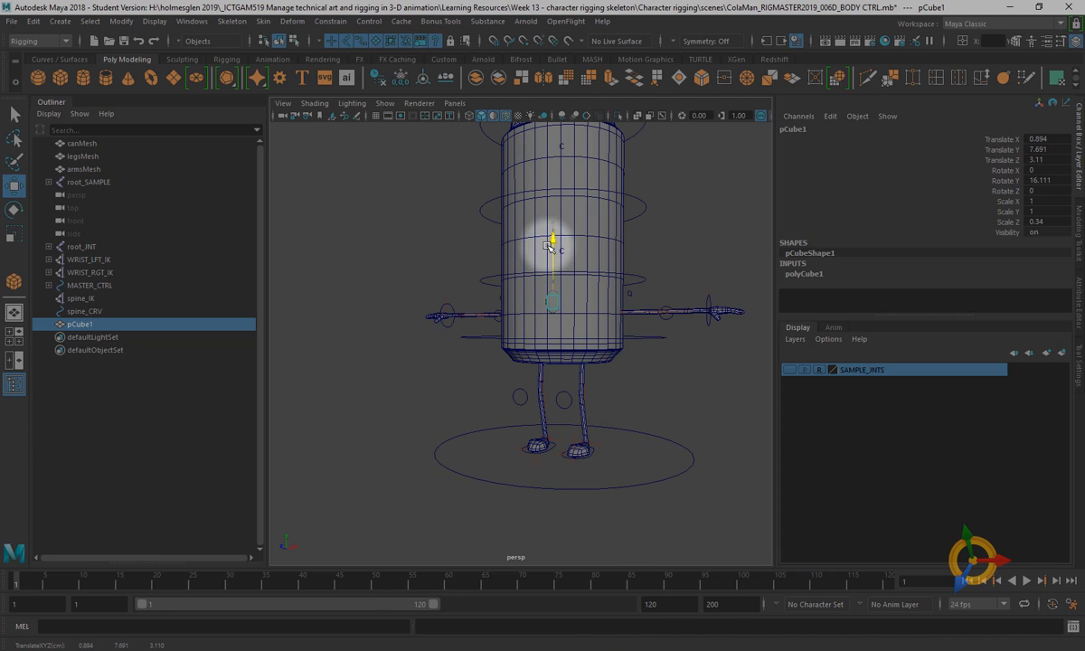
Shrink the flattened cube to a scale of about 0.6 in X and Y and 0.265 in Z
{"action": "right_click_drag", "start_coordinate": [553, 382], "coordinate": [691, 466], "text": "alt"}
{"action": "key", "text": "r"}
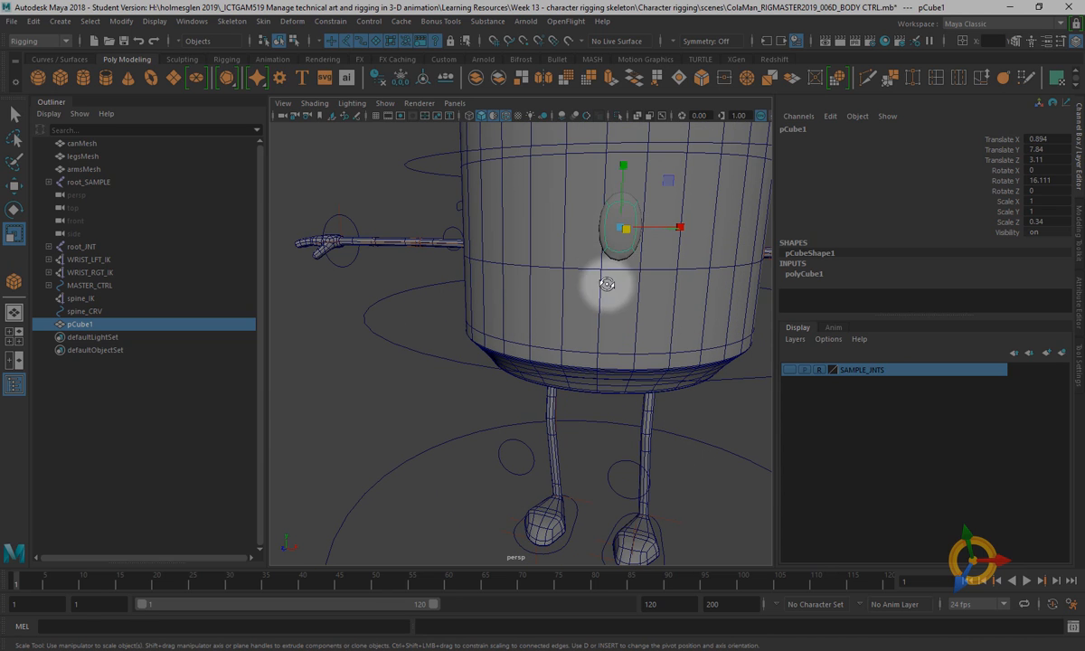
{"action": "left_click_drag", "start_coordinate": [574, 271], "coordinate": [470, 351], "text": "alt"}
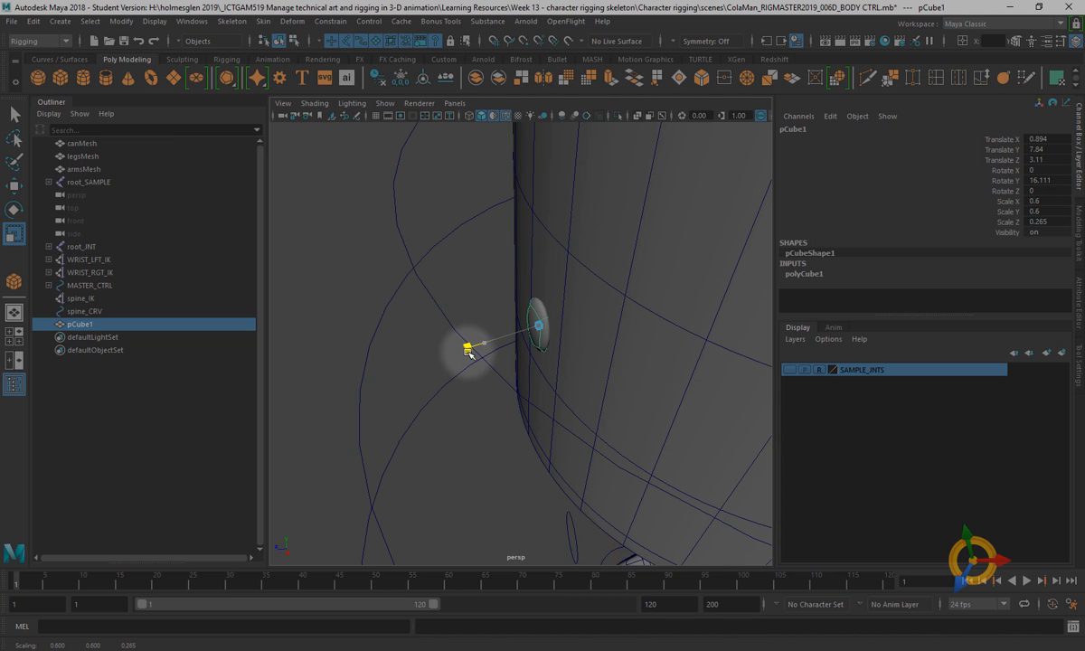
Move the small cube closer to the can's centre line and against its surface, at about X 0.516 and Z 3.157
{"action": "left_click_drag", "start_coordinate": [645, 417], "coordinate": [615, 427], "text": "alt"}
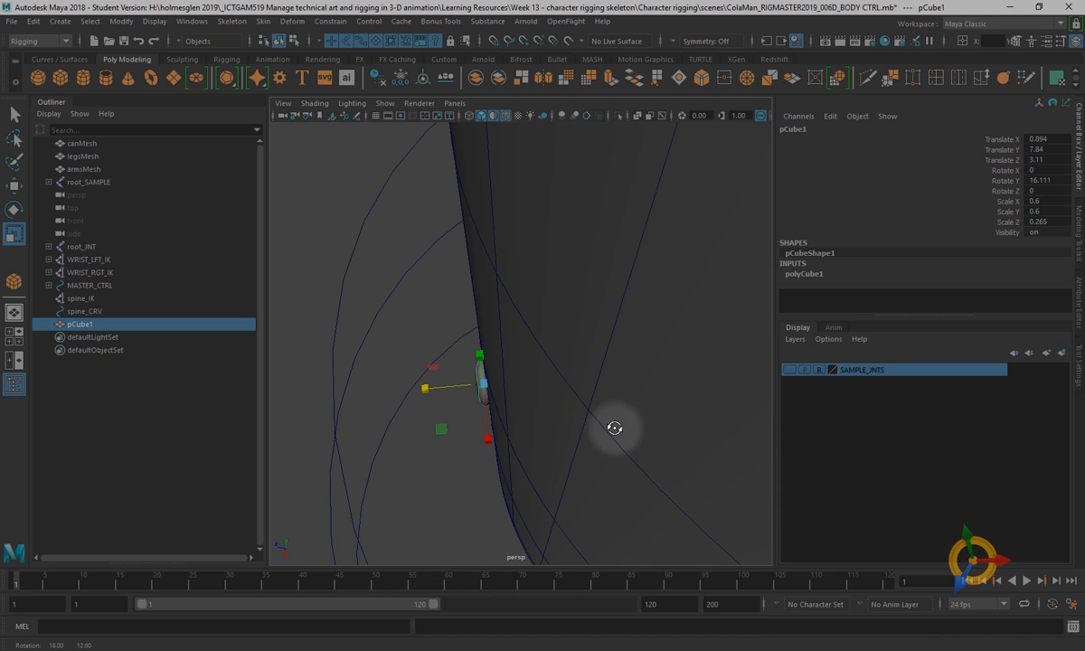
{"action": "key", "text": "e"}
{"action": "key", "text": "w"}
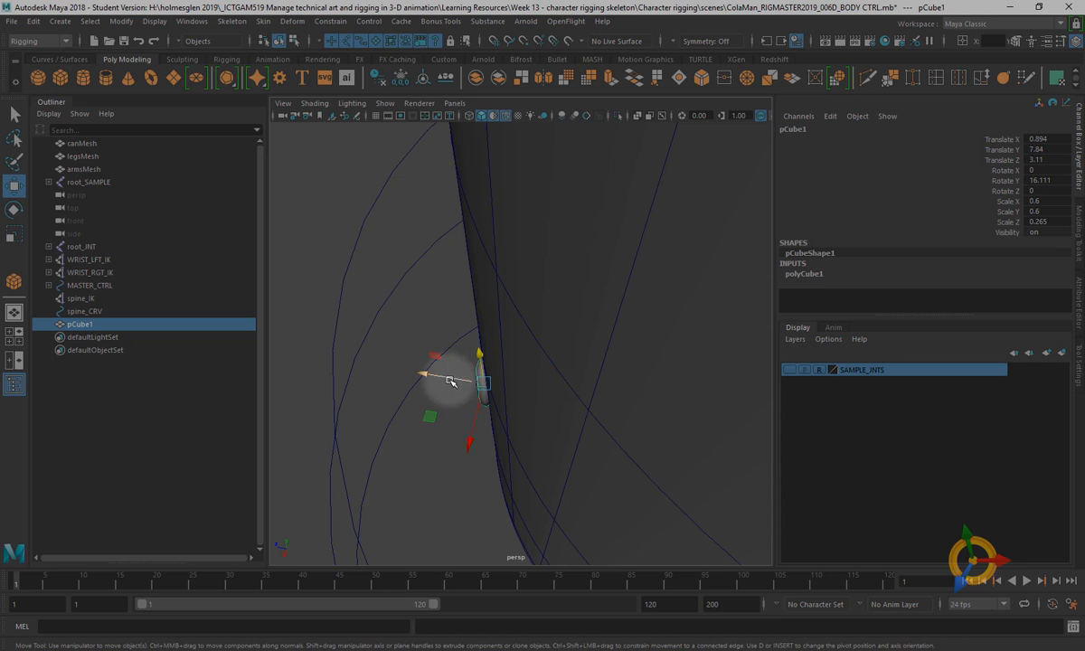
{"action": "middle_click_drag", "start_coordinate": [432, 414], "coordinate": [429, 416]}
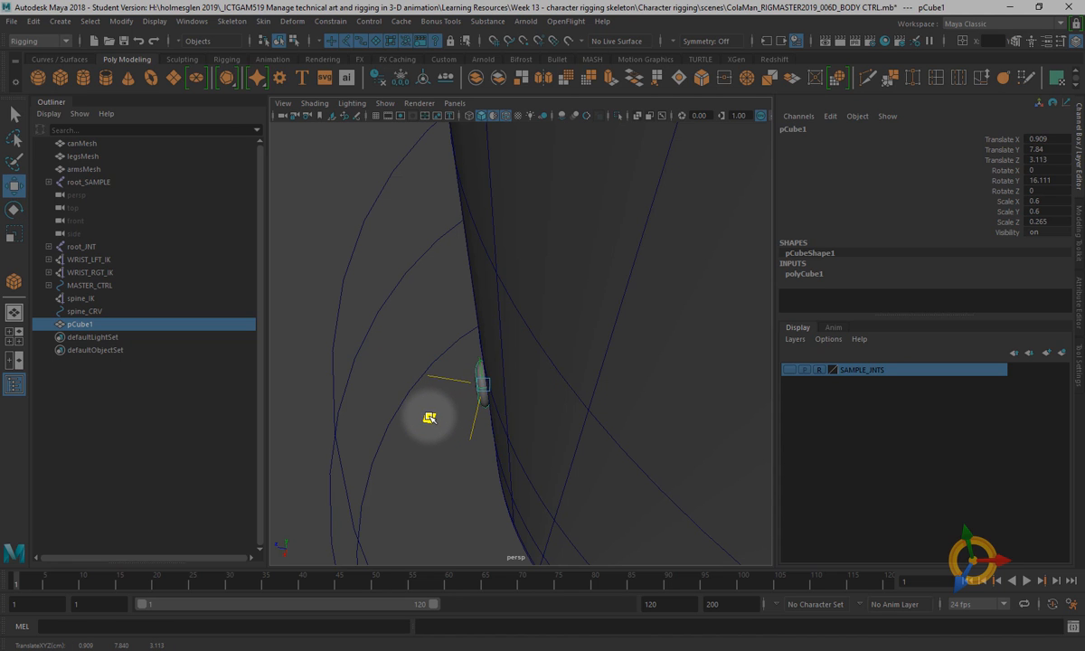
{"action": "left_click_drag", "start_coordinate": [582, 461], "coordinate": [584, 358], "text": "alt"}
{"action": "left_click_drag", "start_coordinate": [478, 411], "coordinate": [478, 340], "text": "alt"}
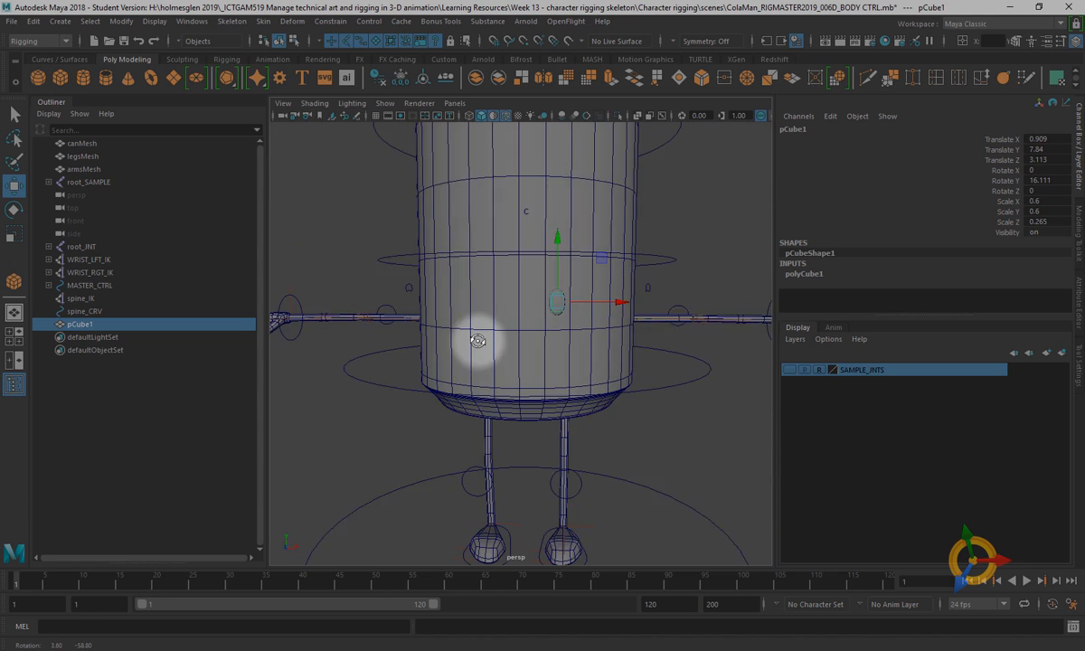
{"action": "left_click_drag", "start_coordinate": [552, 342], "coordinate": [604, 409], "text": "alt"}
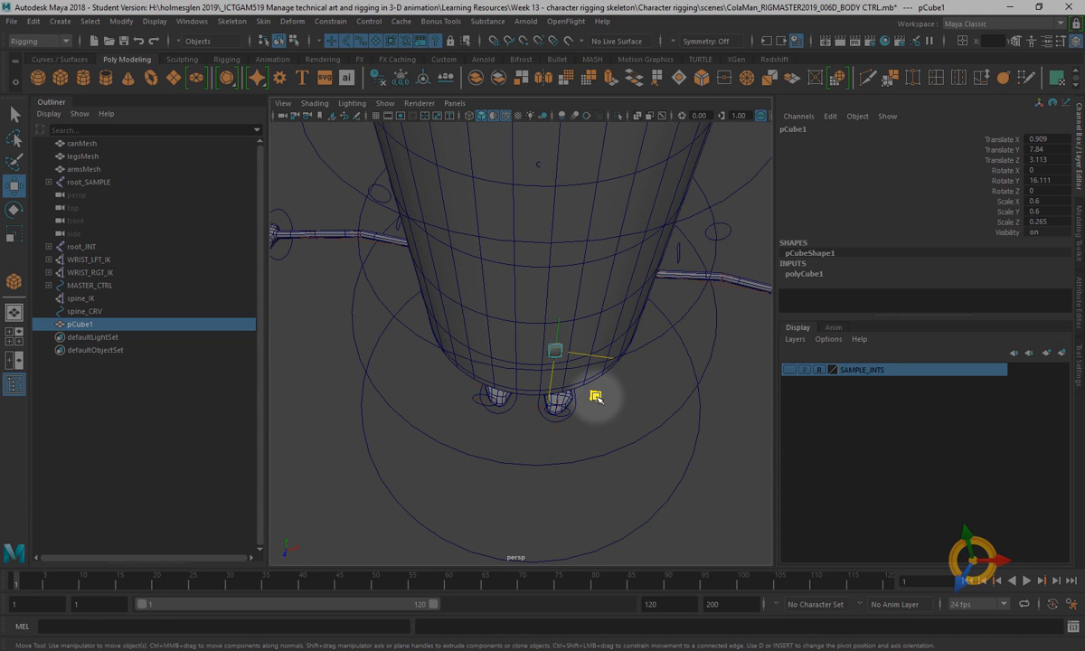
{"action": "middle_click_drag", "start_coordinate": [596, 396], "coordinate": [587, 400]}
{"action": "left_click_drag", "start_coordinate": [587, 401], "coordinate": [594, 427], "text": "alt"}
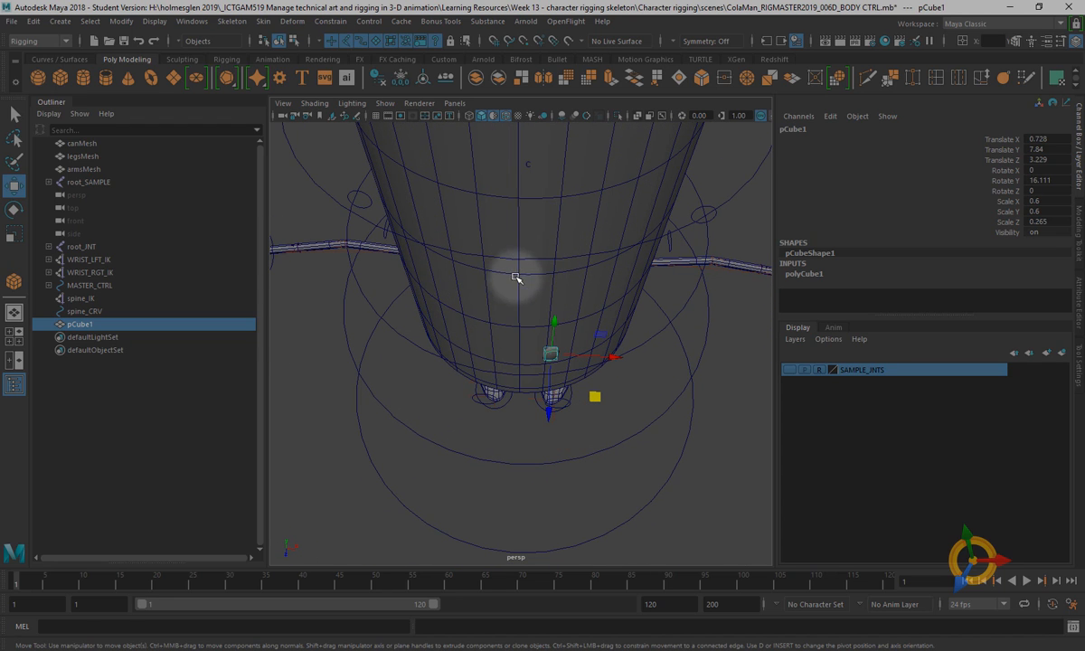
{"action": "middle_click_drag", "start_coordinate": [581, 380], "coordinate": [587, 401]}
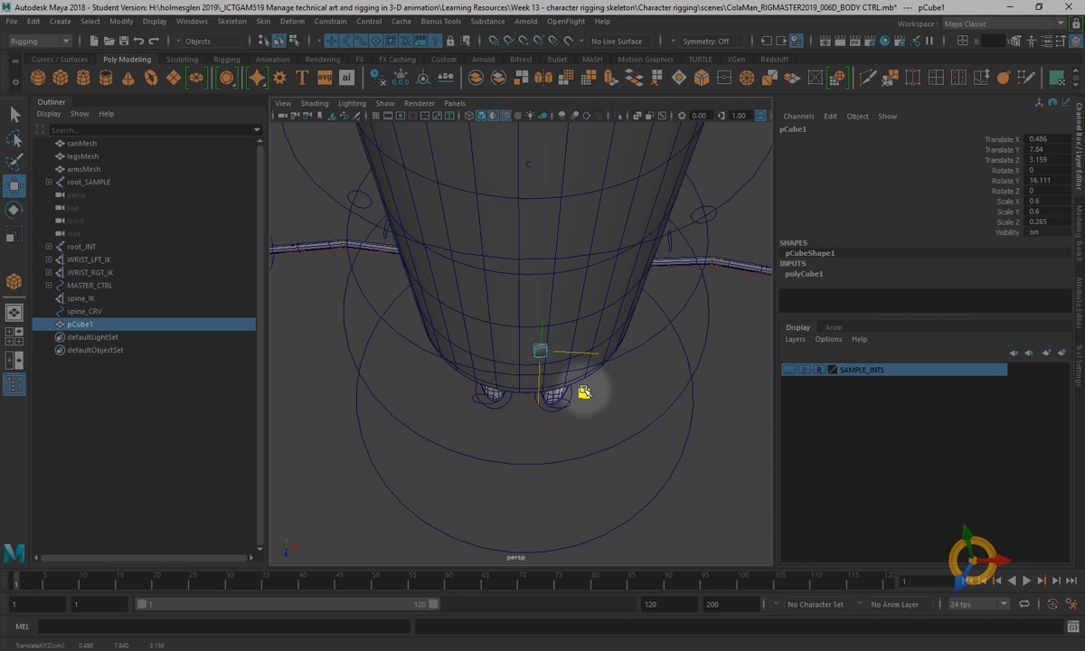
{"action": "left_click_drag", "start_coordinate": [610, 443], "coordinate": [606, 445], "text": "alt"}
Rotate the small cube to about 9.8 degrees around Y to follow the can's curved surface
{"action": "right_click_drag", "start_coordinate": [606, 446], "coordinate": [700, 549], "text": "alt"}
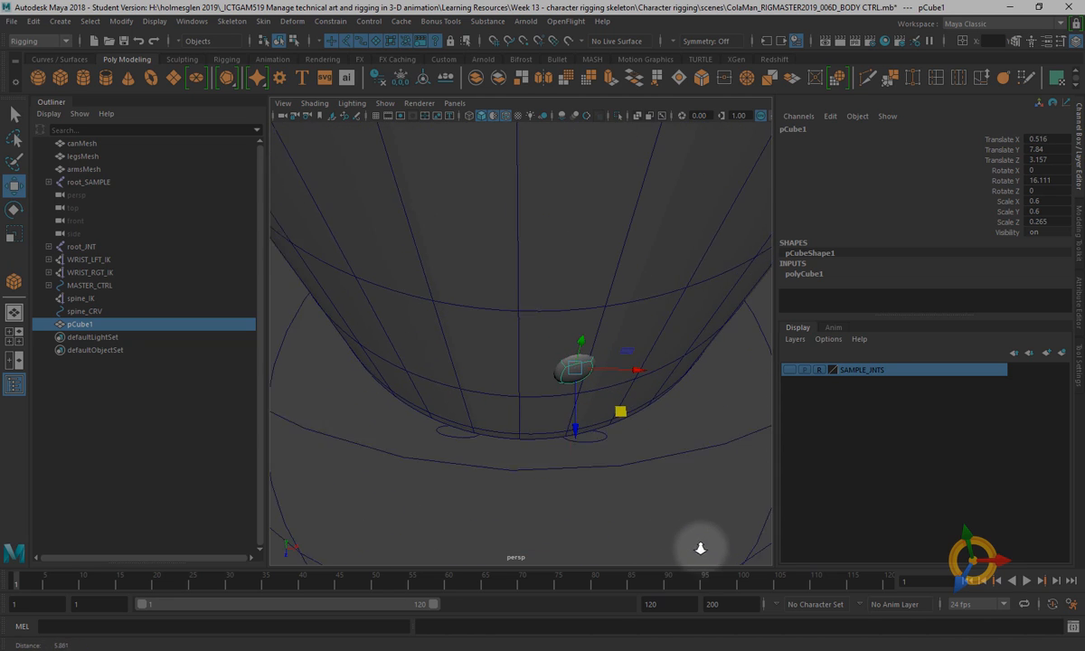
{"action": "key", "text": "e"}
{"action": "left_click_drag", "start_coordinate": [580, 424], "coordinate": [570, 426]}
{"action": "right_click_drag", "start_coordinate": [699, 518], "coordinate": [620, 421], "text": "alt"}
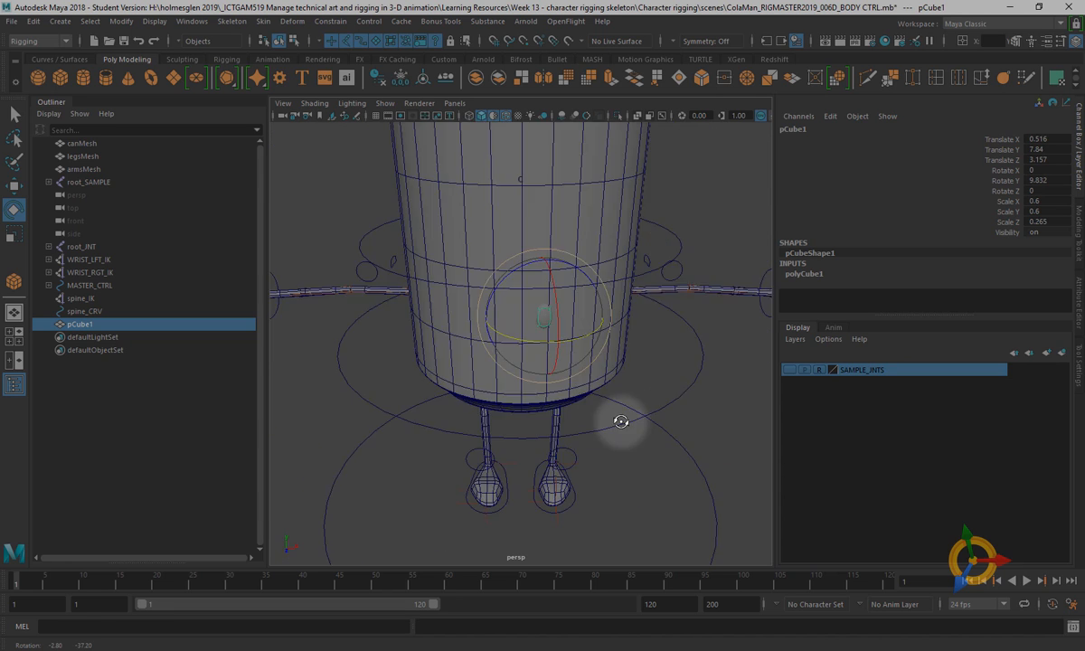
{"action": "left_click_drag", "start_coordinate": [620, 421], "coordinate": [529, 376], "text": "alt"}
Switch to the Modeling menu set and mirror the small cube across the world X axis to make a second eye
{"action": "key", "text": "q"}
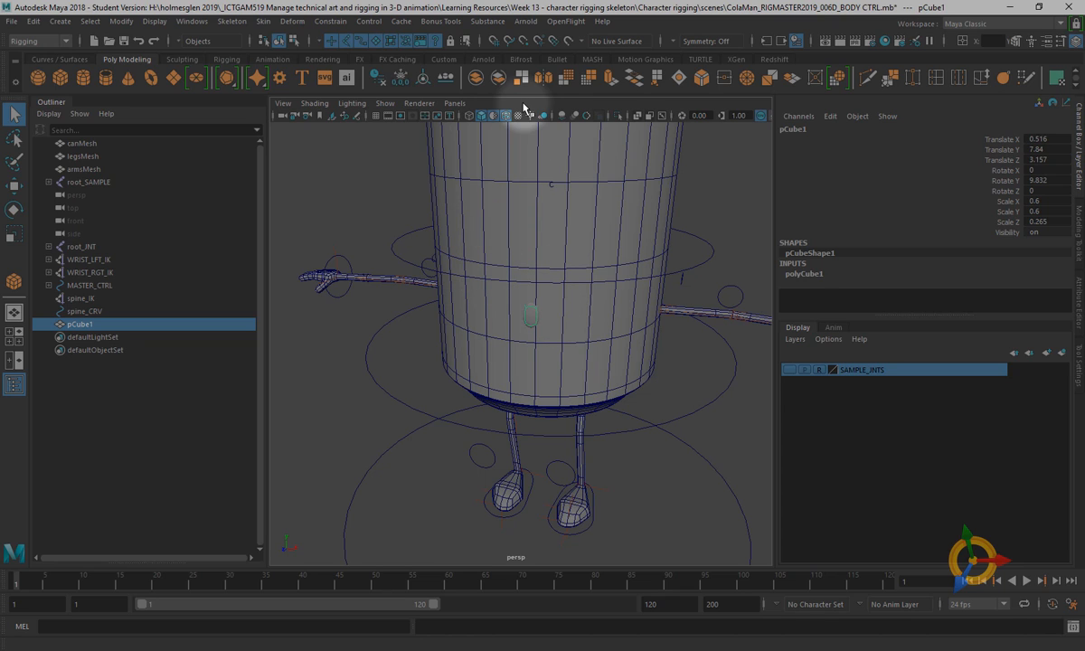
{"action": "left_click", "coordinate": [40, 41]}
{"action": "left_click", "coordinate": [51, 41]}
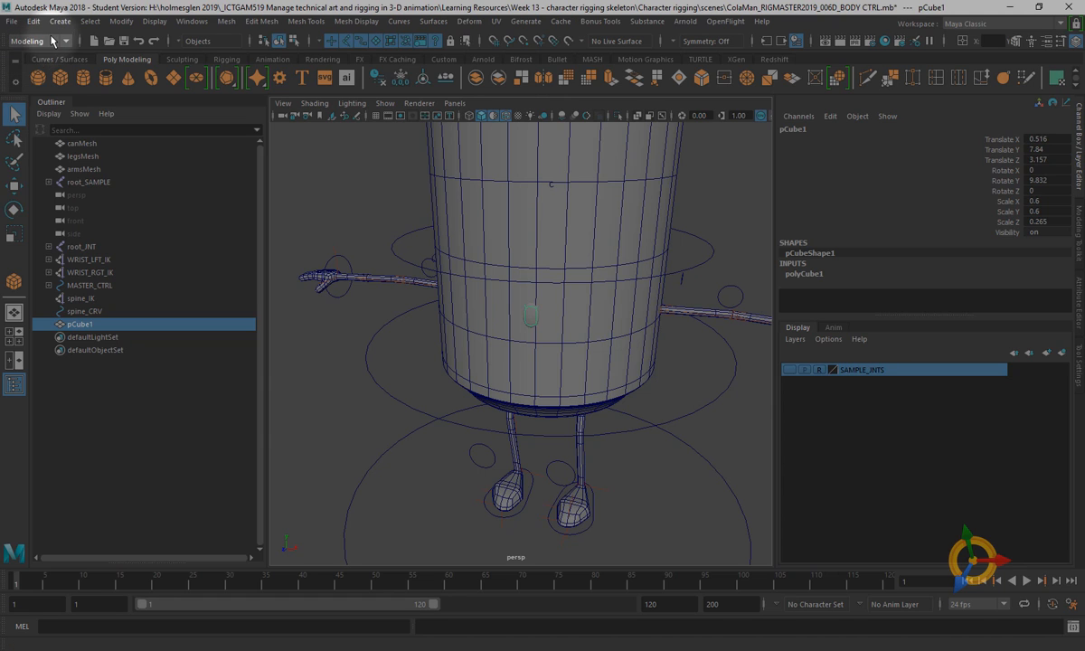
{"action": "left_click", "coordinate": [258, 23]}
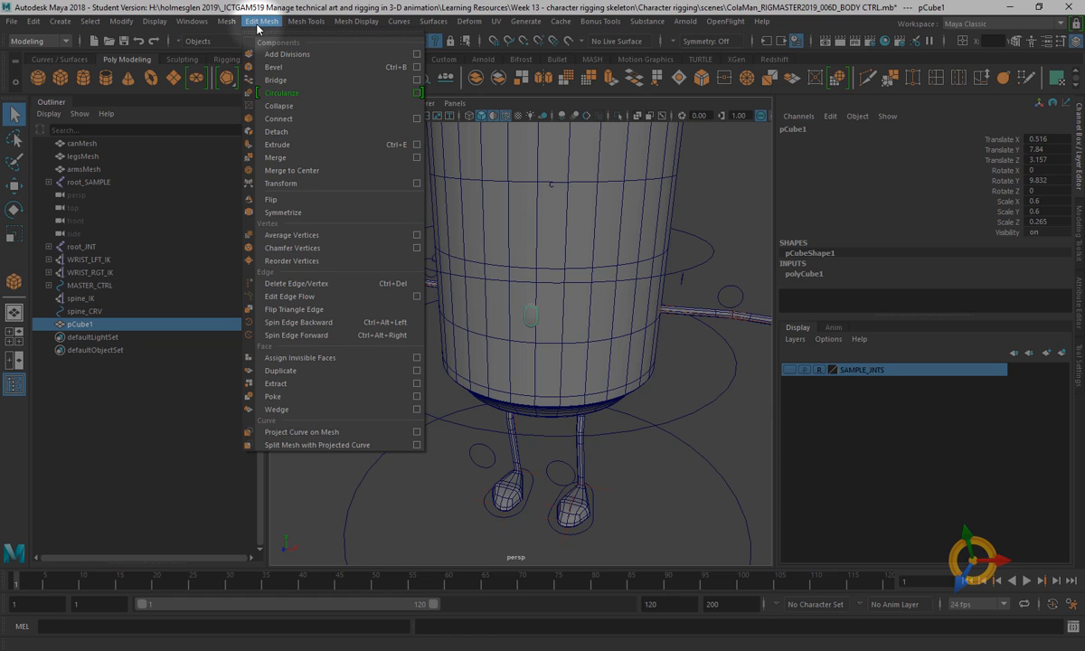
{"action": "mouse_move", "coordinate": [306, 22]}
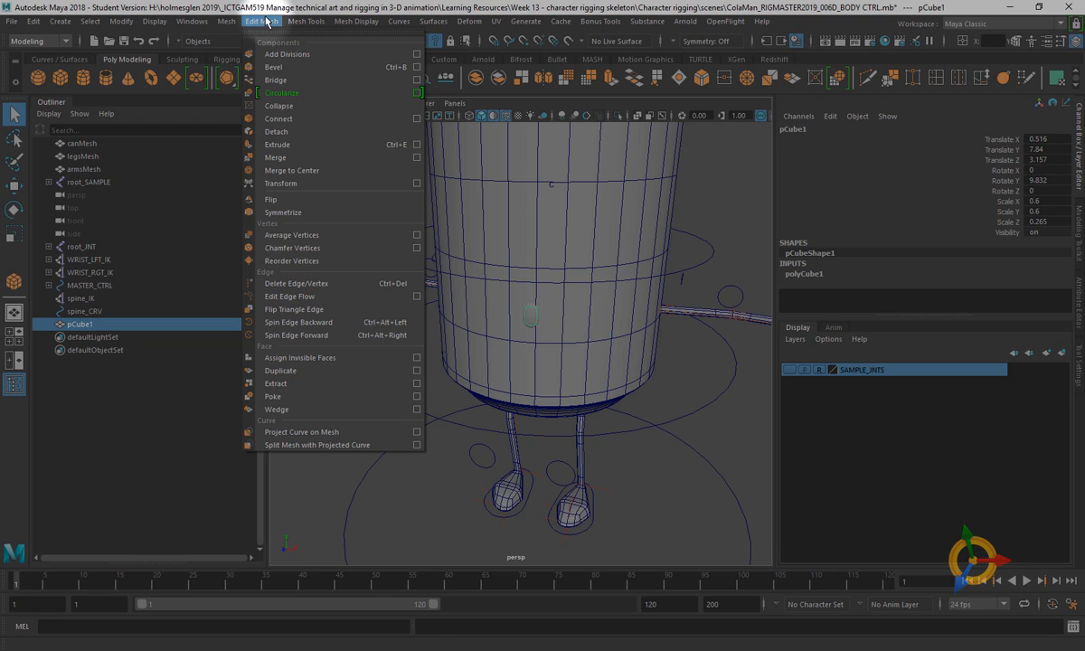
{"action": "mouse_move", "coordinate": [236, 22]}
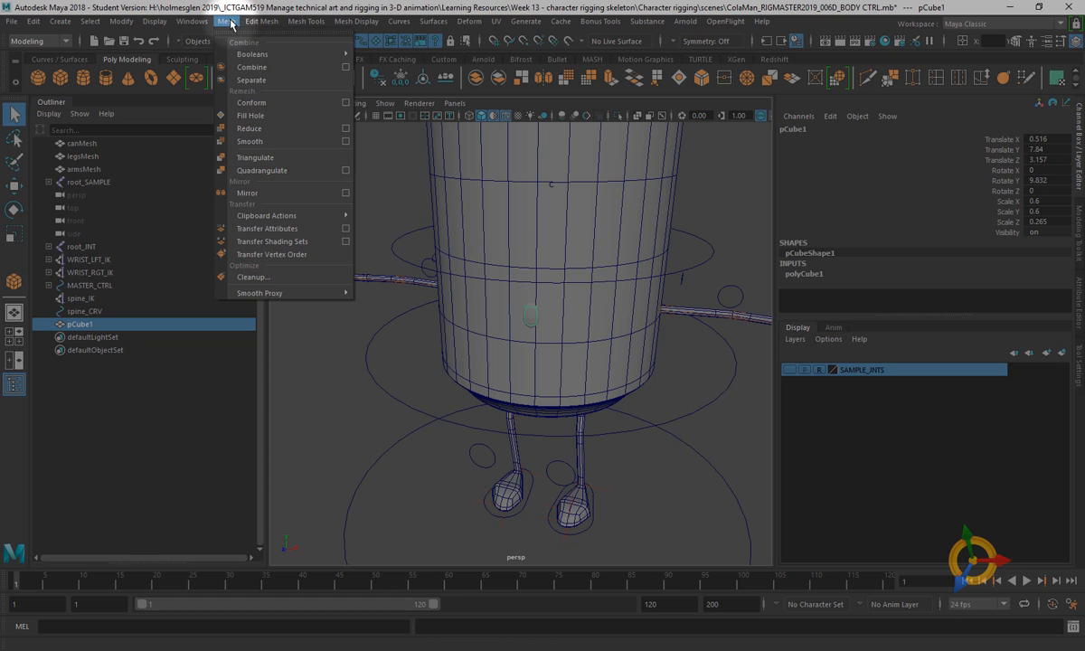
{"action": "left_click", "coordinate": [268, 195]}
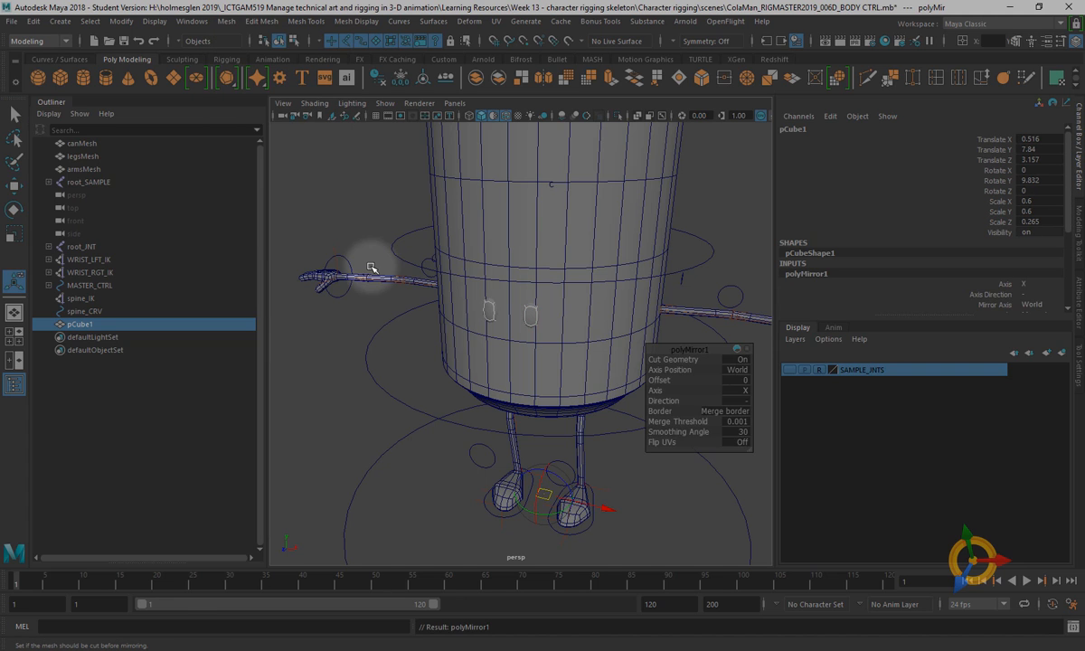
{"action": "left_click_drag", "start_coordinate": [524, 399], "coordinate": [549, 402], "text": "alt"}
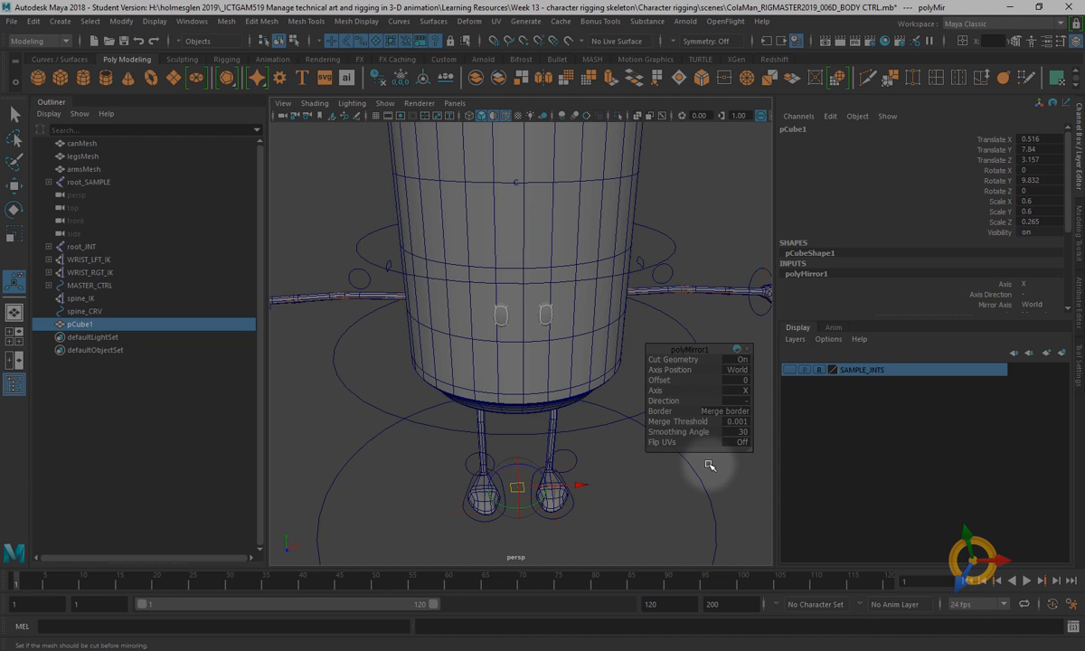
{"action": "left_click_drag", "start_coordinate": [582, 376], "coordinate": [684, 389], "text": "alt"}
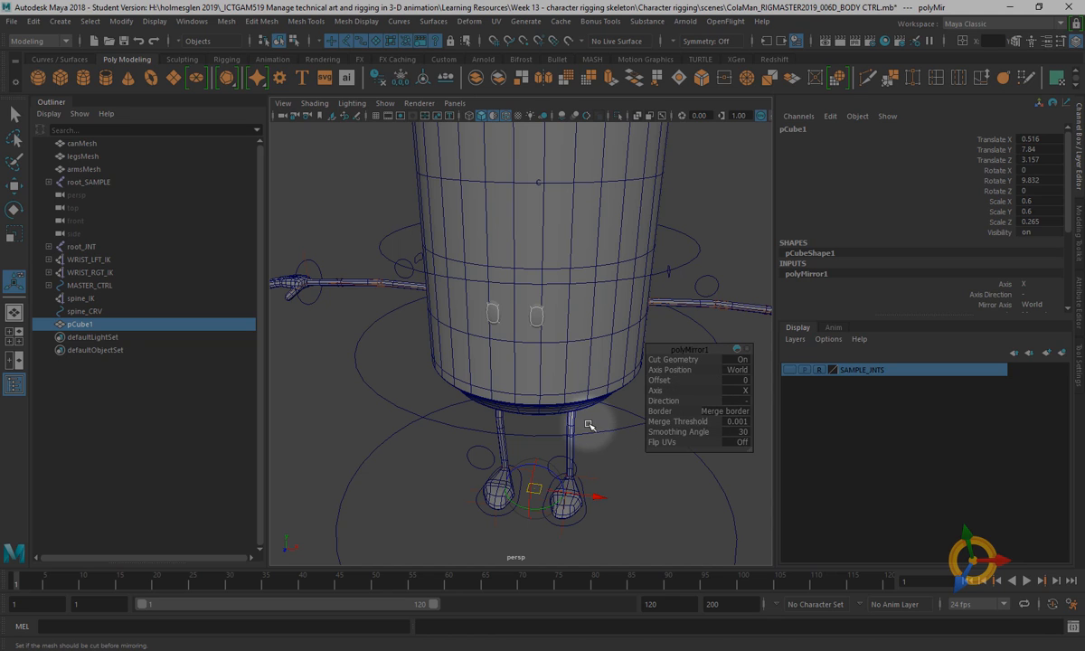
{"action": "key", "text": "q"}
{"action": "left_click_drag", "start_coordinate": [637, 424], "coordinate": [633, 425], "text": "alt"}
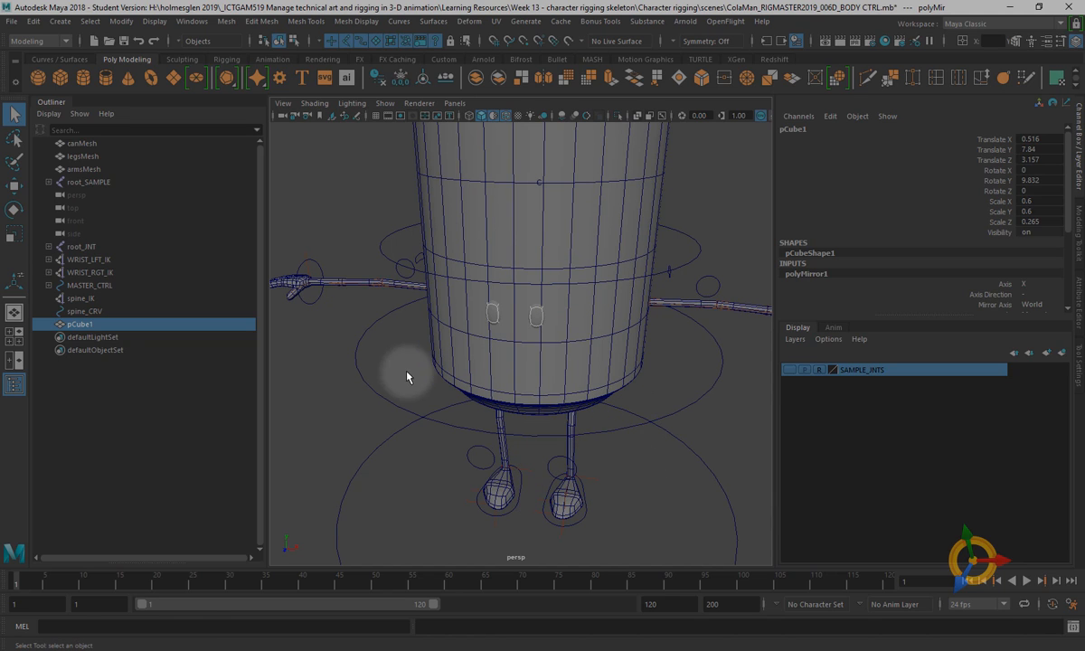
Deselect the mirrored mesh and reselect it as the single object pCube1 holding both eyes
{"action": "left_click", "coordinate": [407, 372]}
{"action": "left_click", "coordinate": [496, 317]}
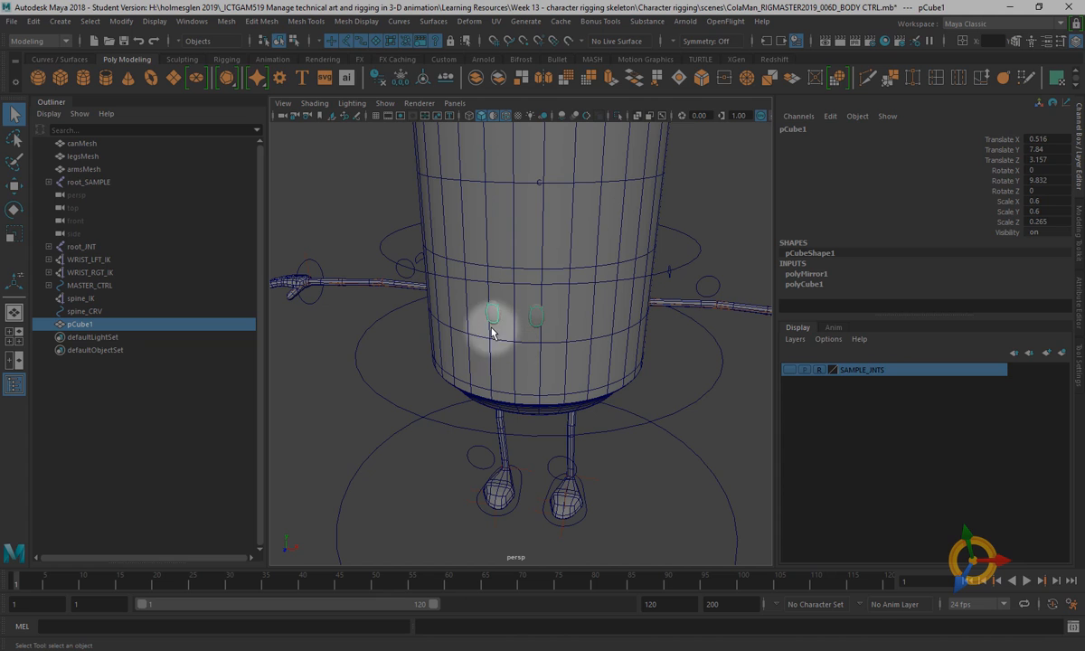
{"action": "left_click_drag", "start_coordinate": [545, 338], "coordinate": [516, 315], "text": "alt"}
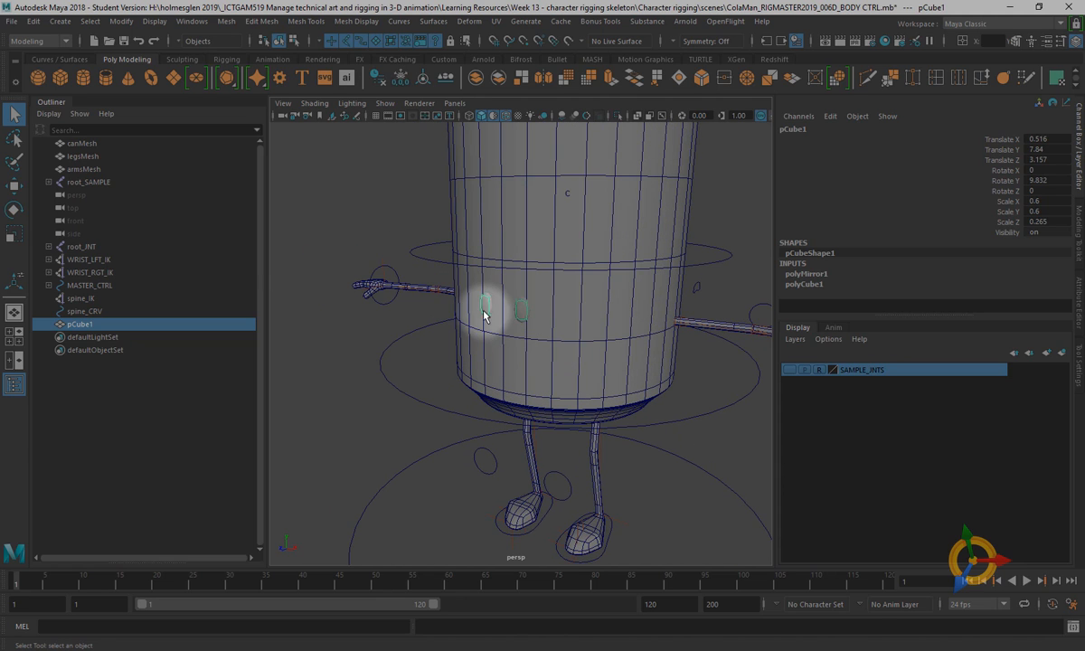
{"action": "left_click", "coordinate": [521, 313]}
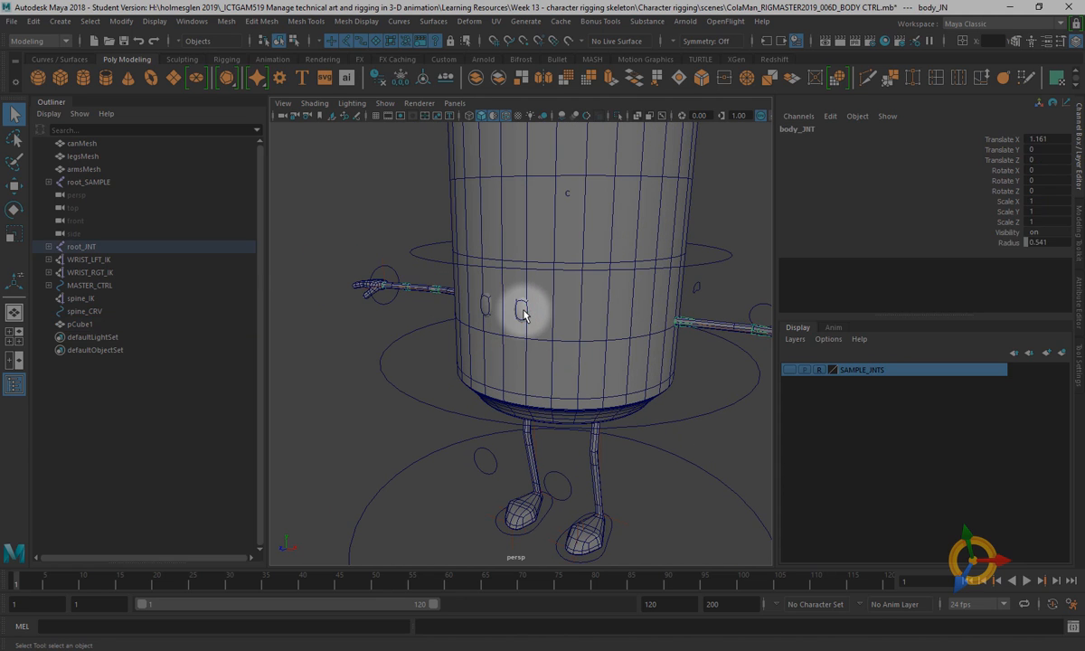
{"action": "left_click", "coordinate": [492, 314]}
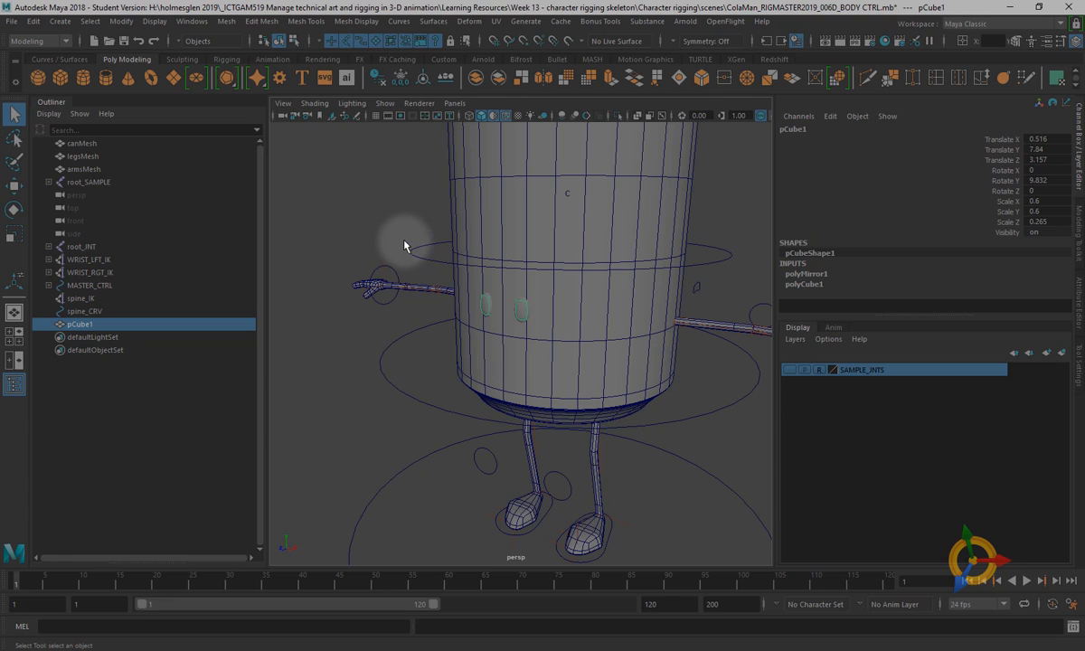
Turn off the default material display in the perspective view so the objects show their assigned materials
{"action": "left_click", "coordinate": [492, 114]}
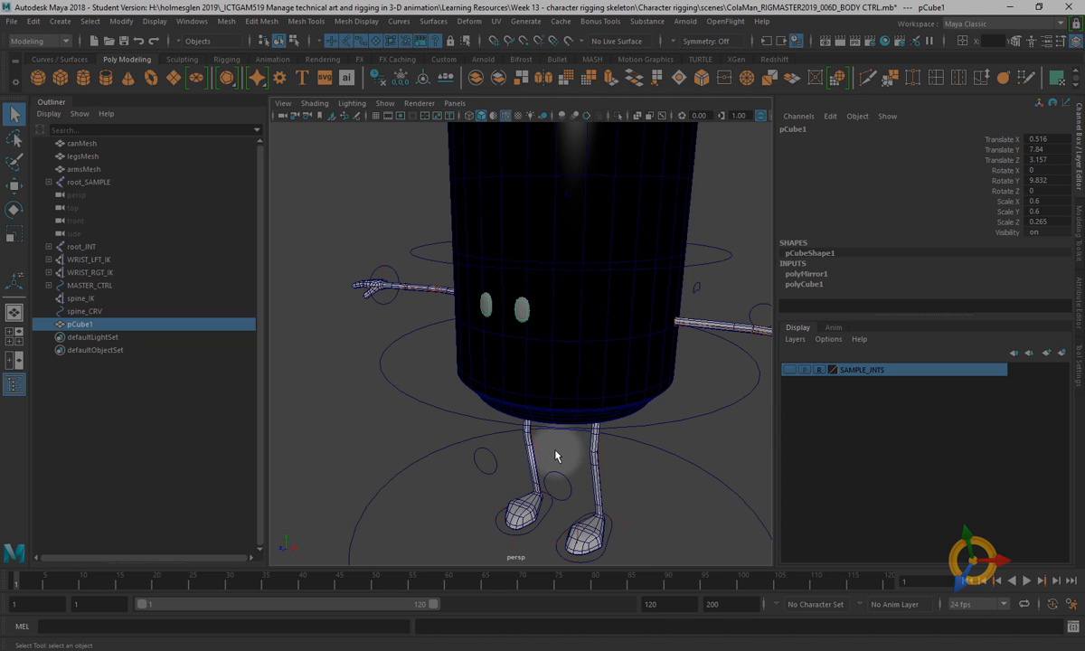
{"action": "right_click_drag", "start_coordinate": [529, 361], "coordinate": [429, 350], "text": "alt"}
{"action": "middle_click_drag", "start_coordinate": [564, 233], "coordinate": [541, 284], "text": "alt"}
{"action": "left_click_drag", "start_coordinate": [518, 257], "coordinate": [509, 279], "text": "alt"}
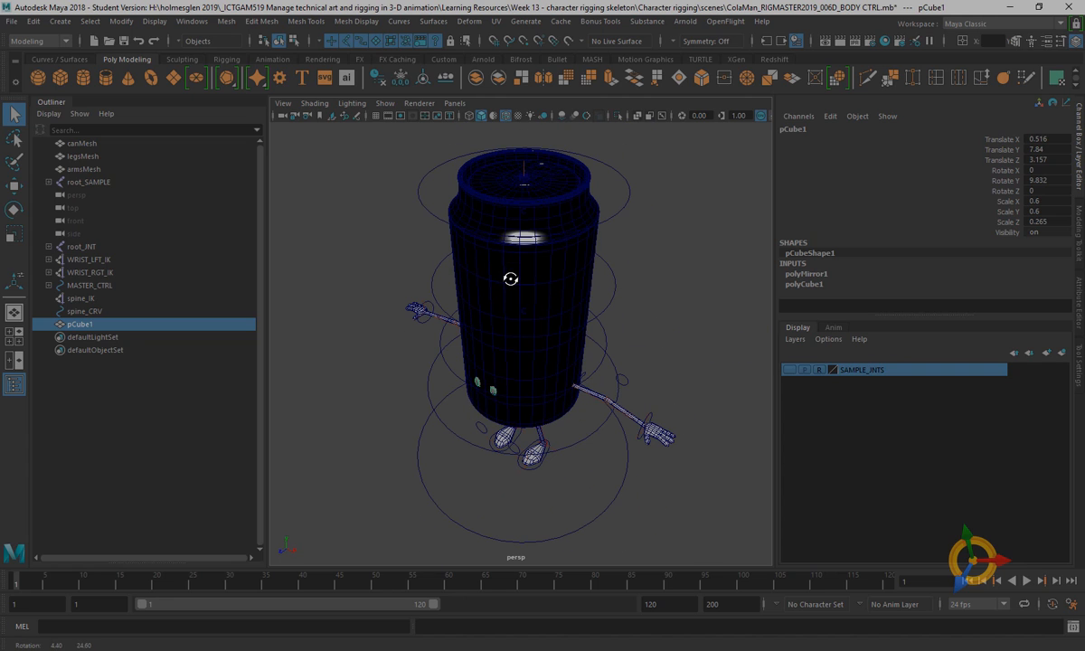
{"action": "left_click", "coordinate": [420, 104]}
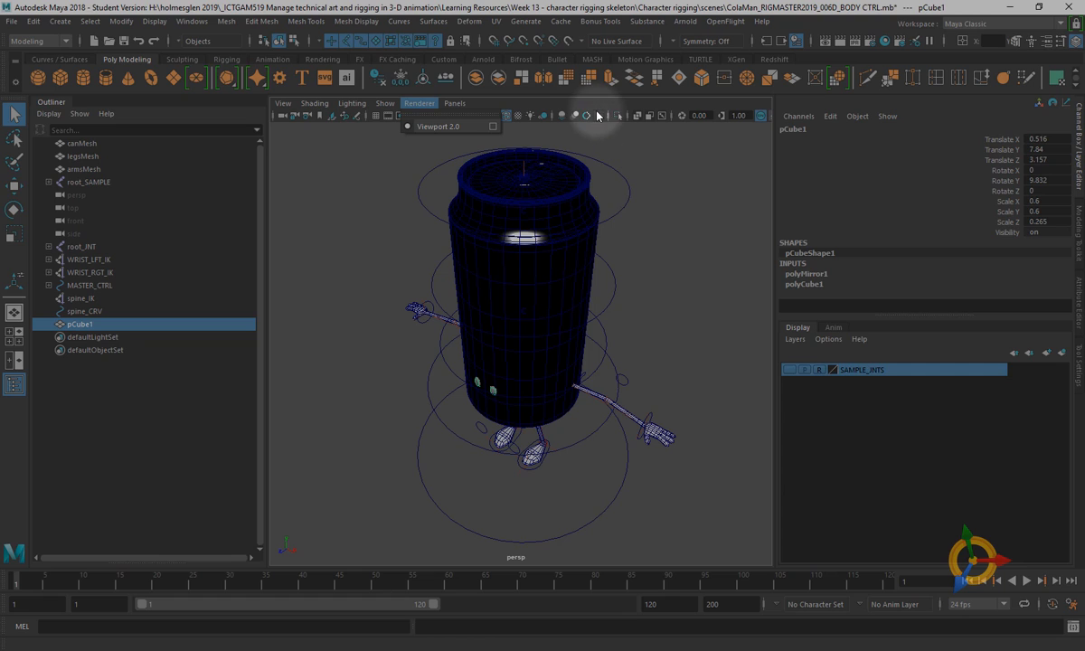
{"action": "left_click", "coordinate": [581, 125]}
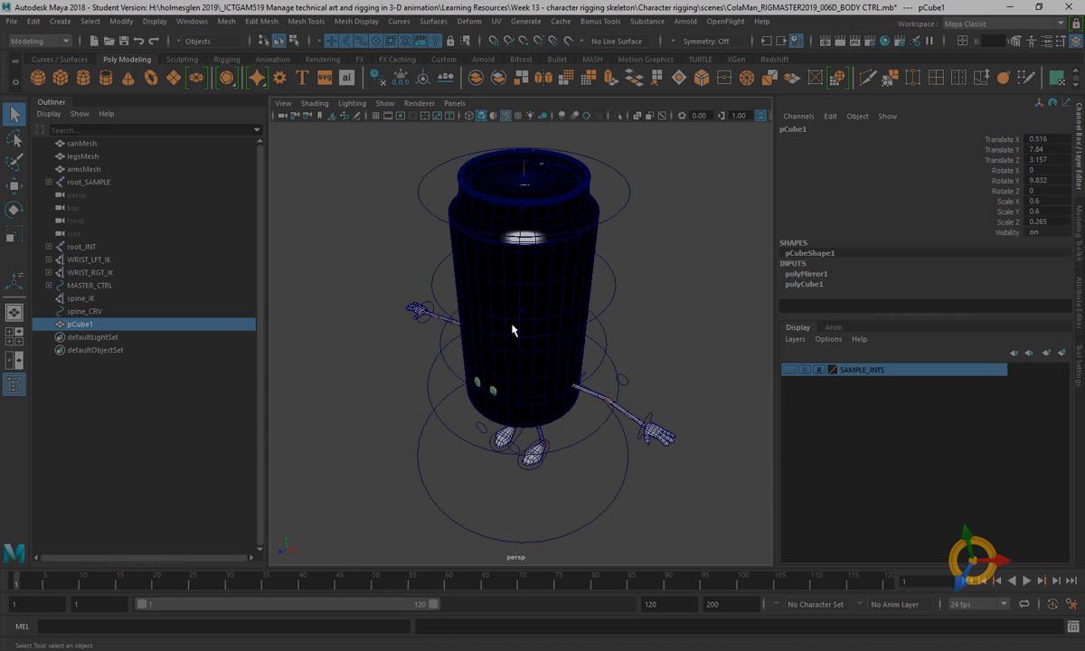
Assign a new Arnold aiStandardSurface material to the mirrored eye mesh on the front of the can
{"action": "left_click_drag", "start_coordinate": [543, 400], "coordinate": [504, 349], "text": "alt"}
{"action": "right_click_drag", "start_coordinate": [505, 349], "coordinate": [664, 479], "text": "alt"}
{"action": "middle_click_drag", "start_coordinate": [506, 354], "coordinate": [624, 372], "text": "alt"}
{"action": "right_click_drag", "start_coordinate": [591, 270], "coordinate": [621, 330], "text": "alt"}
{"action": "middle_click_drag", "start_coordinate": [502, 294], "coordinate": [490, 320], "text": "alt"}
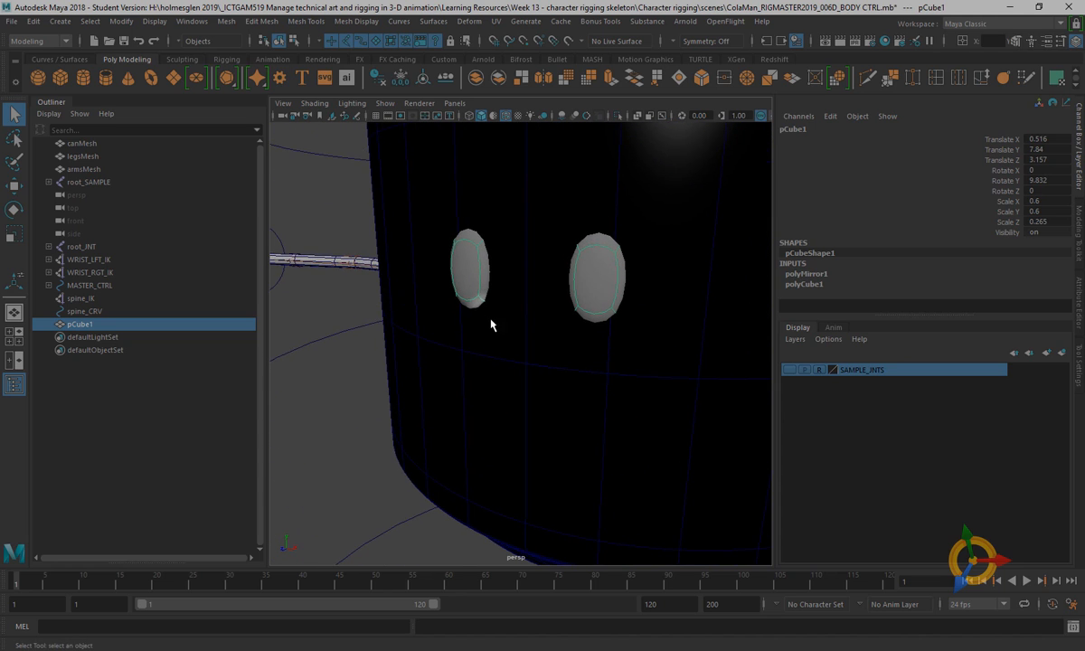
{"action": "left_click_drag", "start_coordinate": [490, 320], "coordinate": [483, 327], "text": "alt"}
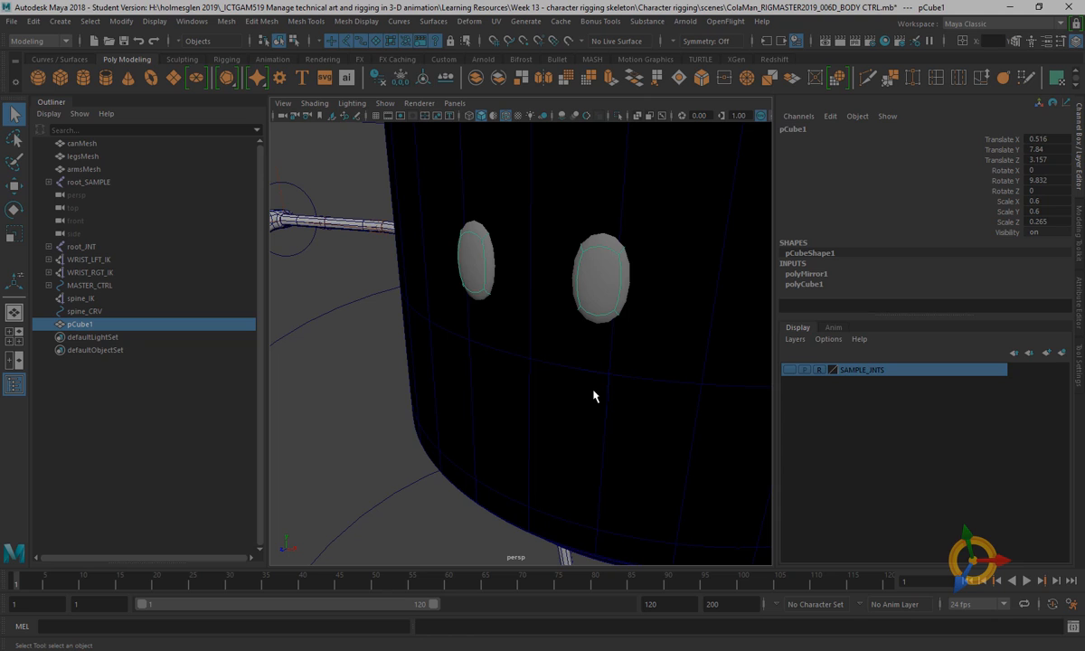
{"action": "right_click", "coordinate": [469, 260]}
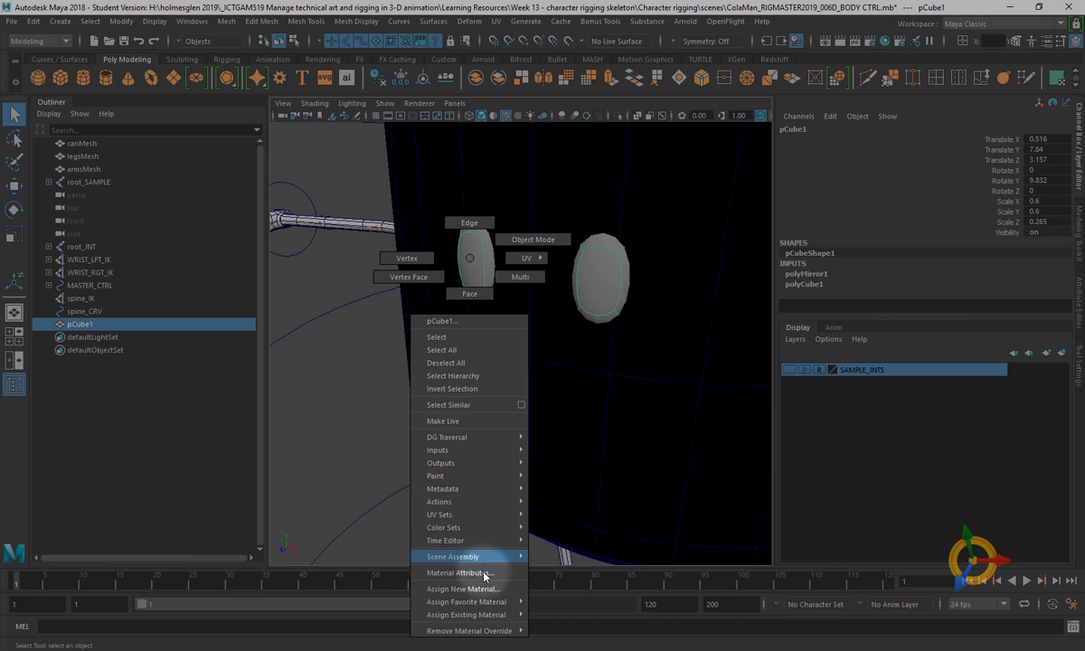
{"action": "mouse_move", "coordinate": [483, 604]}
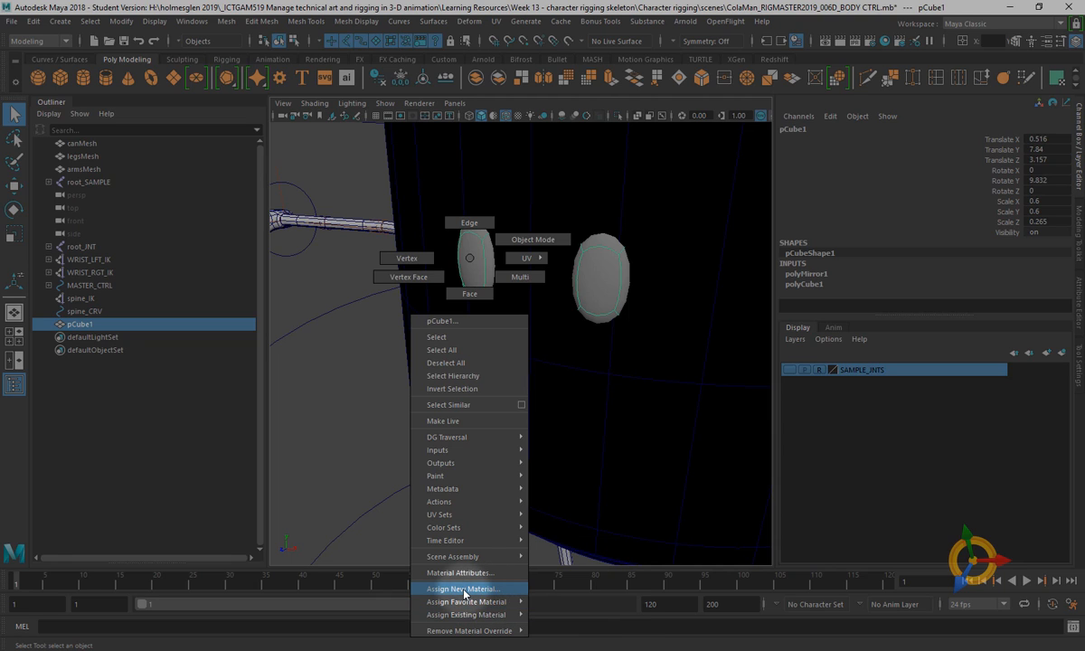
{"action": "left_click", "coordinate": [461, 589]}
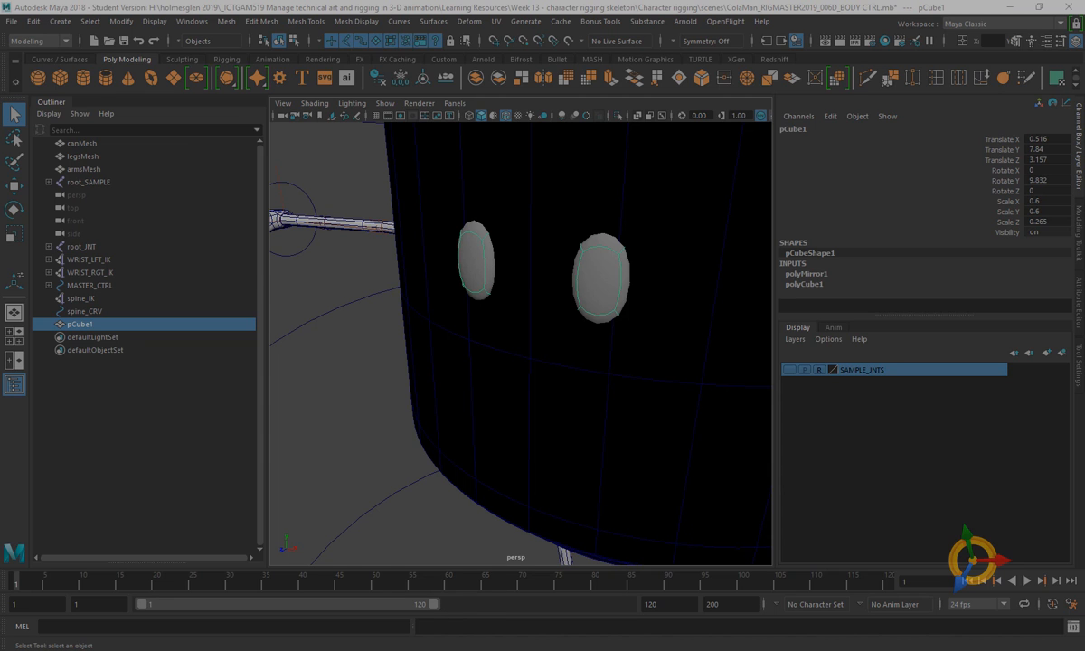
{"action": "left_click_drag", "start_coordinate": [676, 245], "coordinate": [744, 96]}
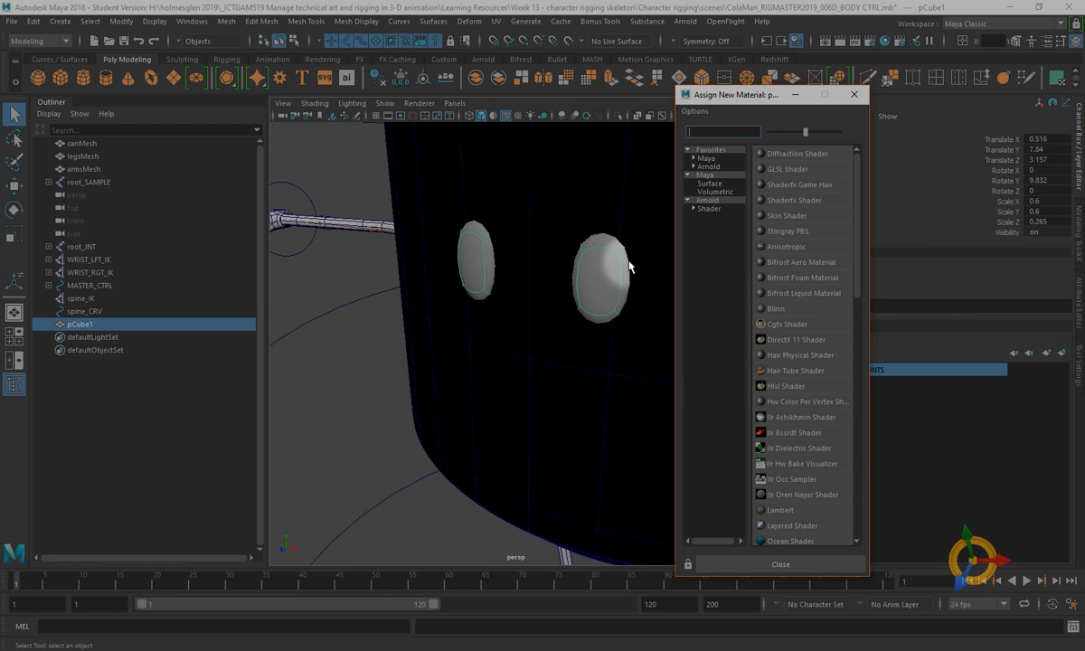
{"action": "left_click", "coordinate": [707, 200]}
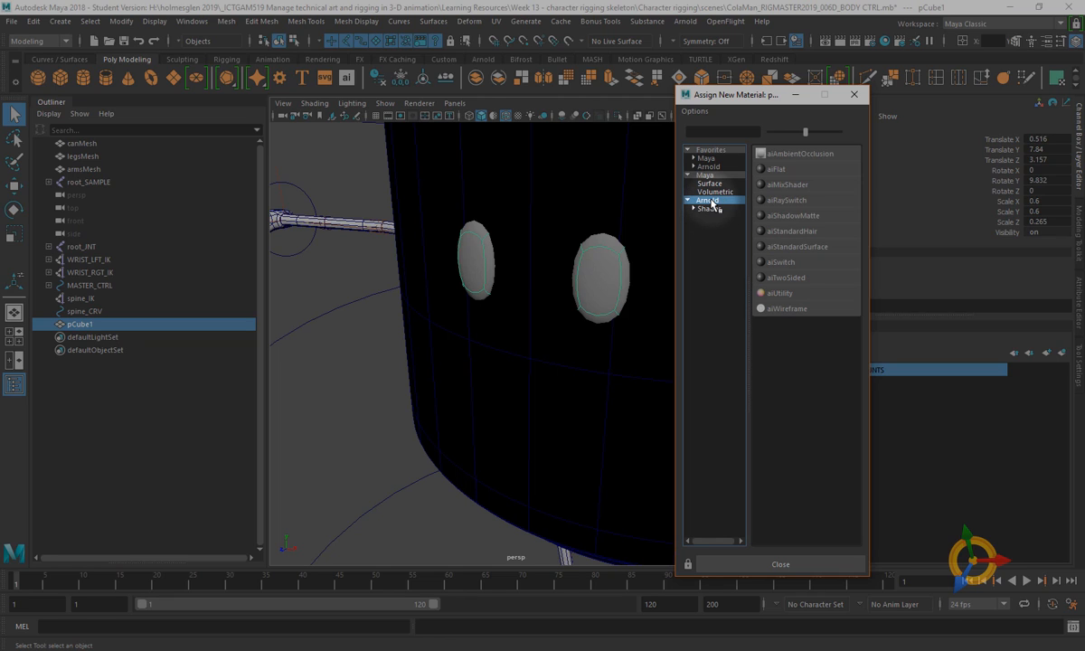
{"action": "left_click", "coordinate": [806, 249]}
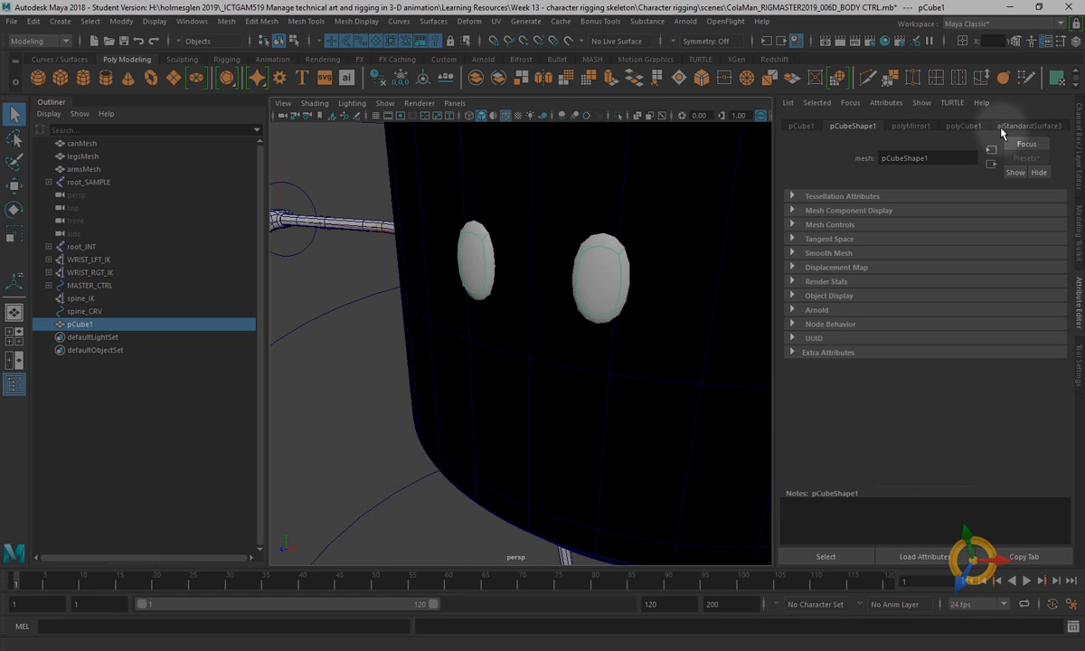
Rename the eyes' new aiStandardSurface material as eye_MAT
{"action": "left_click", "coordinate": [1049, 126]}
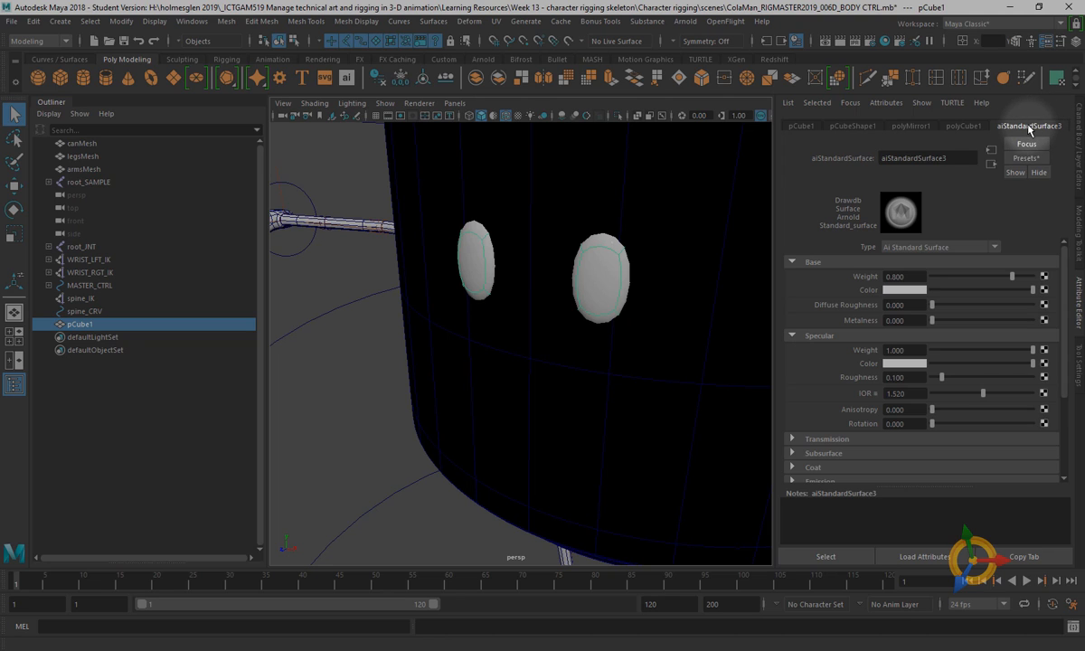
{"action": "left_click_drag", "start_coordinate": [974, 158], "coordinate": [882, 158]}
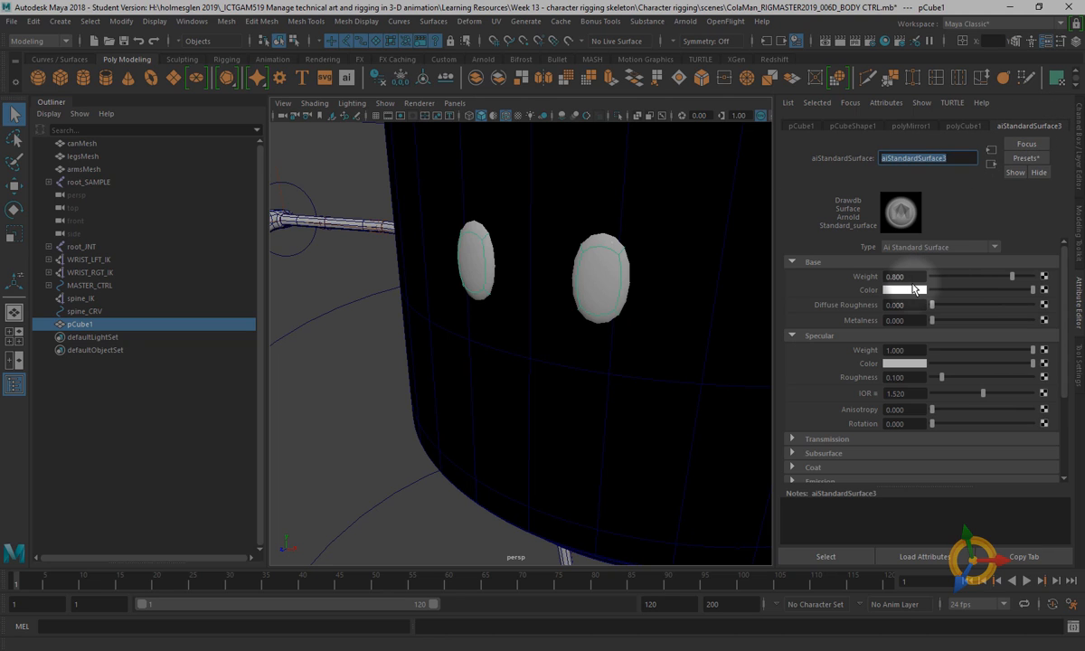
{"action": "type", "text": "eye MAT"}
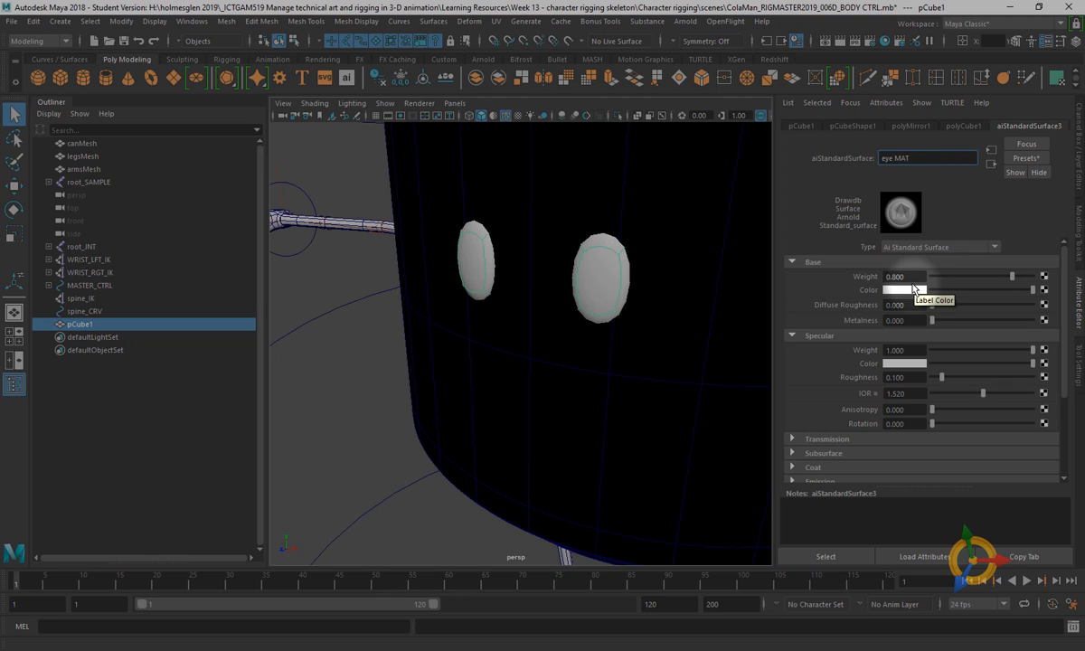
{"action": "key", "text": "Return"}
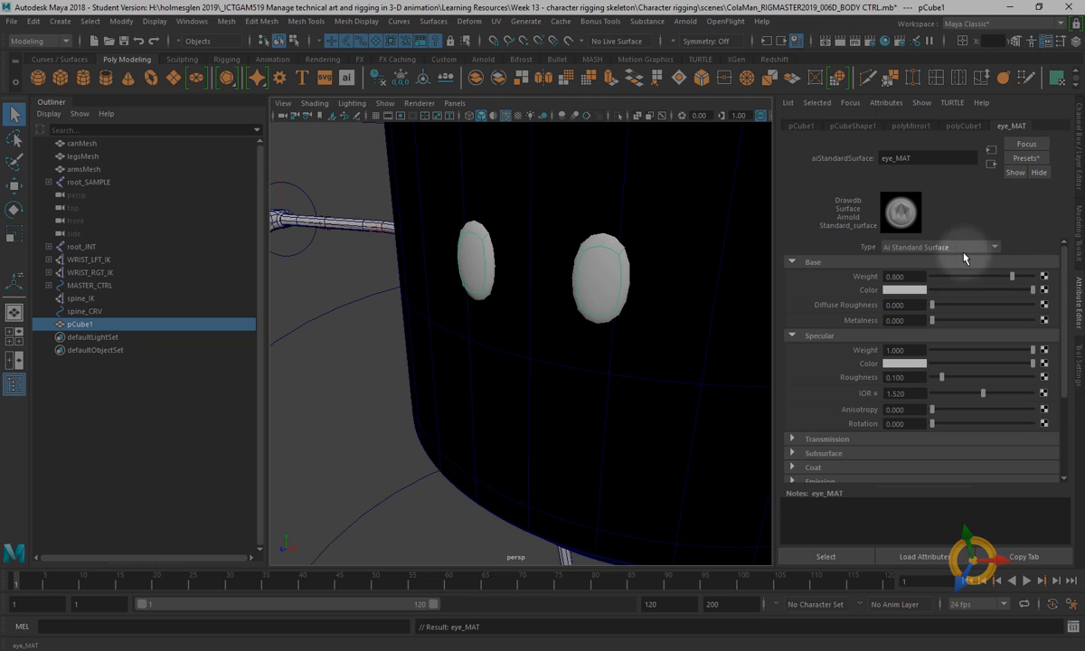
Replace the eye_MAT settings with the Plastic preset and darken its base color to black
{"action": "left_click", "coordinate": [1026, 158]}
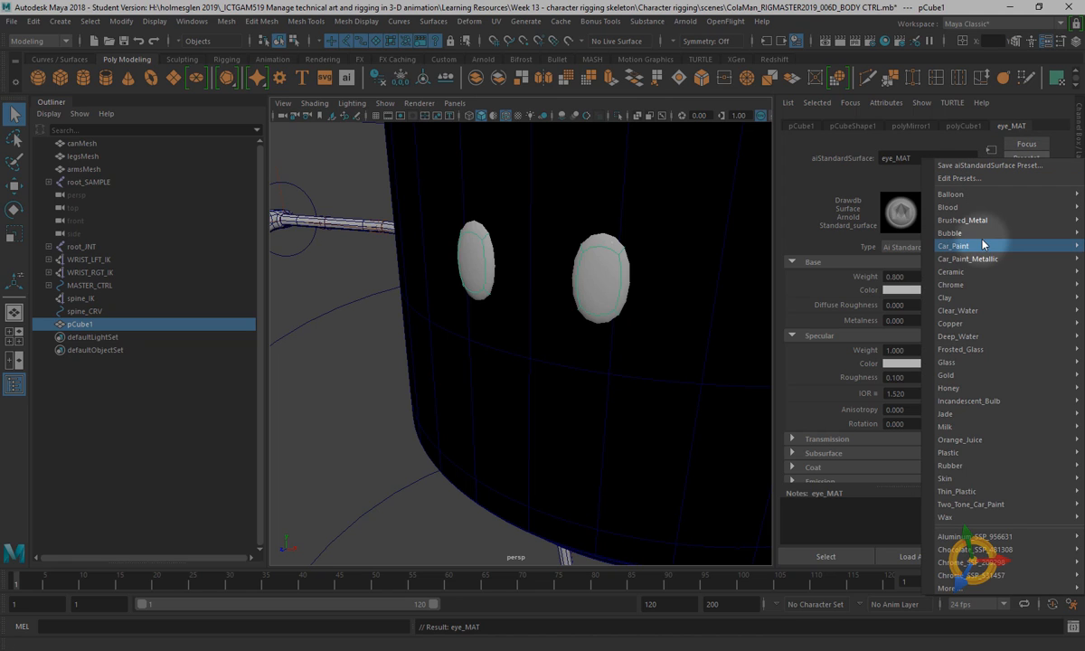
{"action": "mouse_move", "coordinate": [963, 455]}
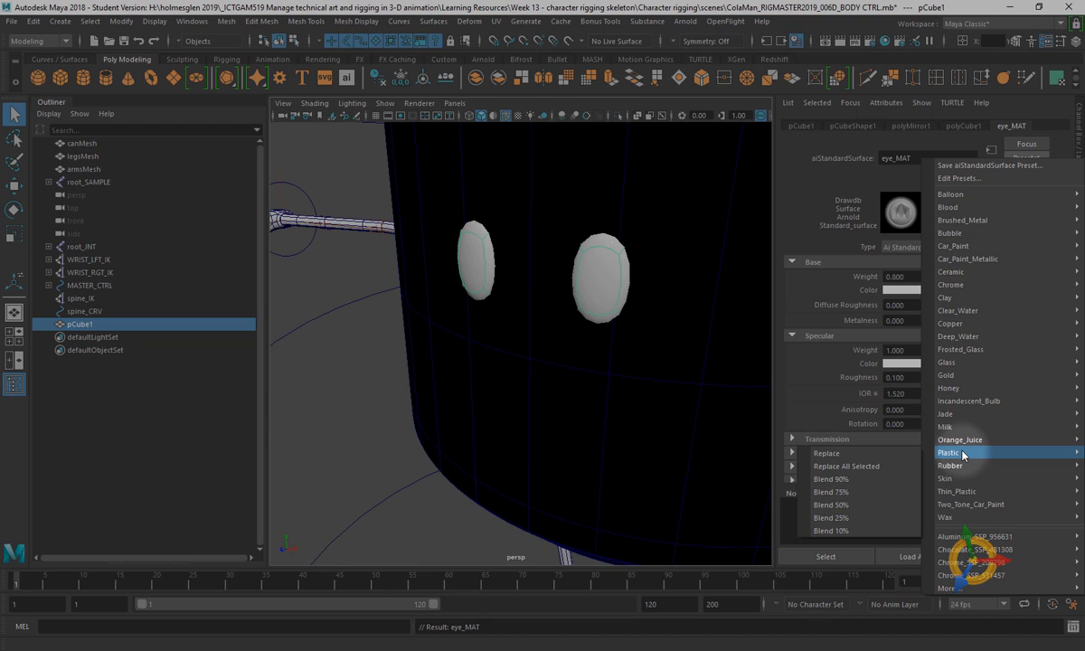
{"action": "left_click", "coordinate": [898, 453]}
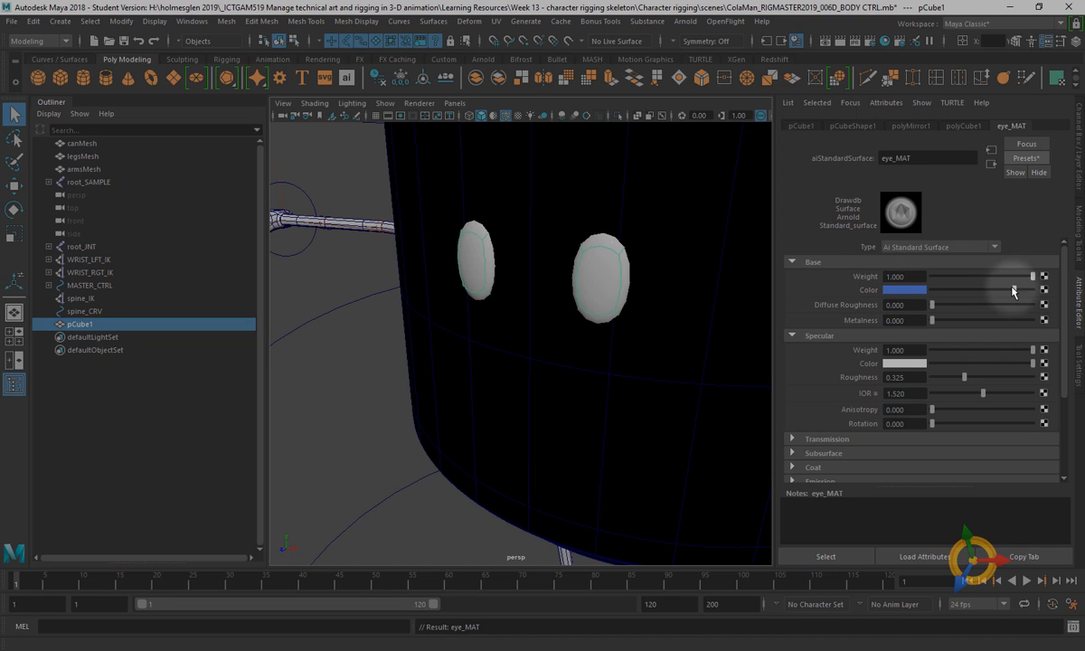
{"action": "left_click_drag", "start_coordinate": [1014, 289], "coordinate": [865, 307]}
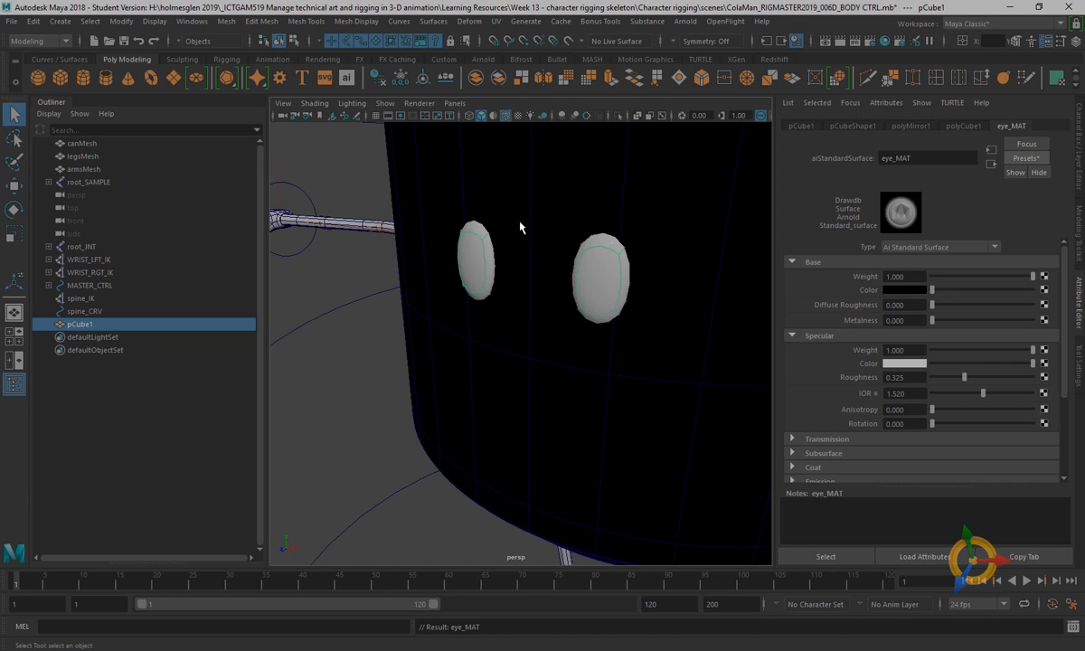
Show assigned materials rather than the default material and turn on textured display in the perspective view
{"action": "left_click", "coordinate": [493, 117]}
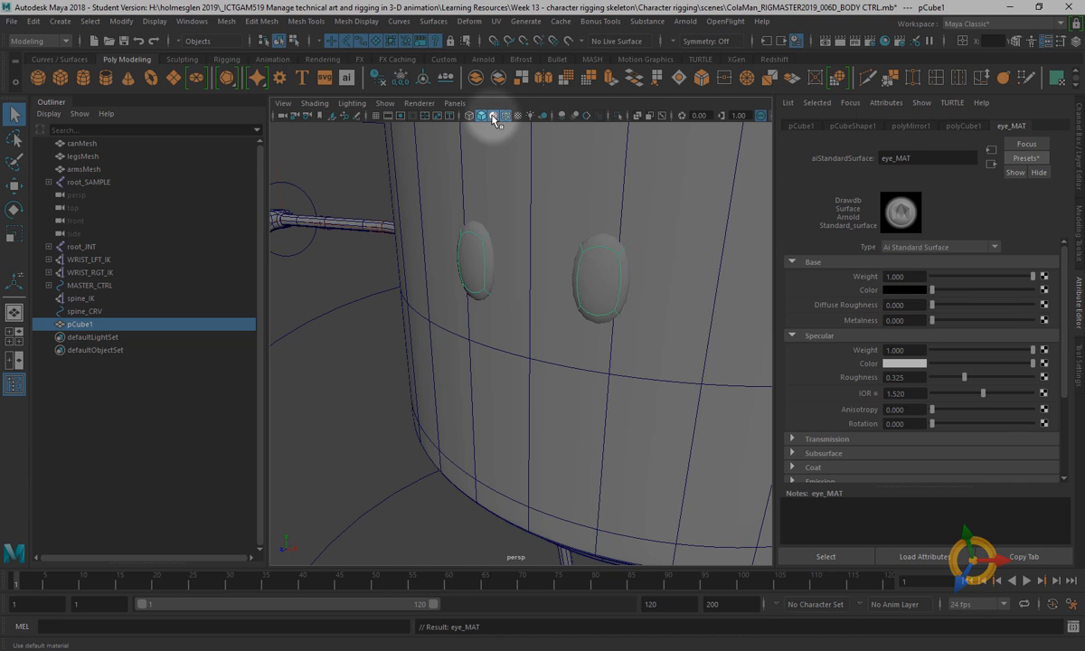
{"action": "left_click", "coordinate": [493, 116]}
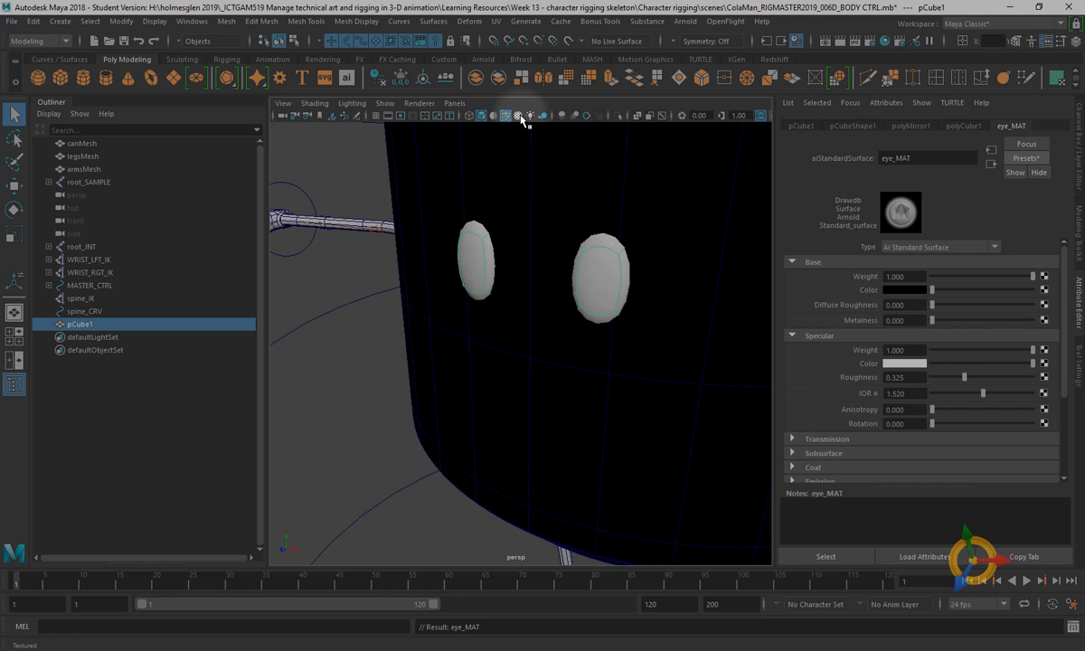
{"action": "left_click", "coordinate": [519, 116]}
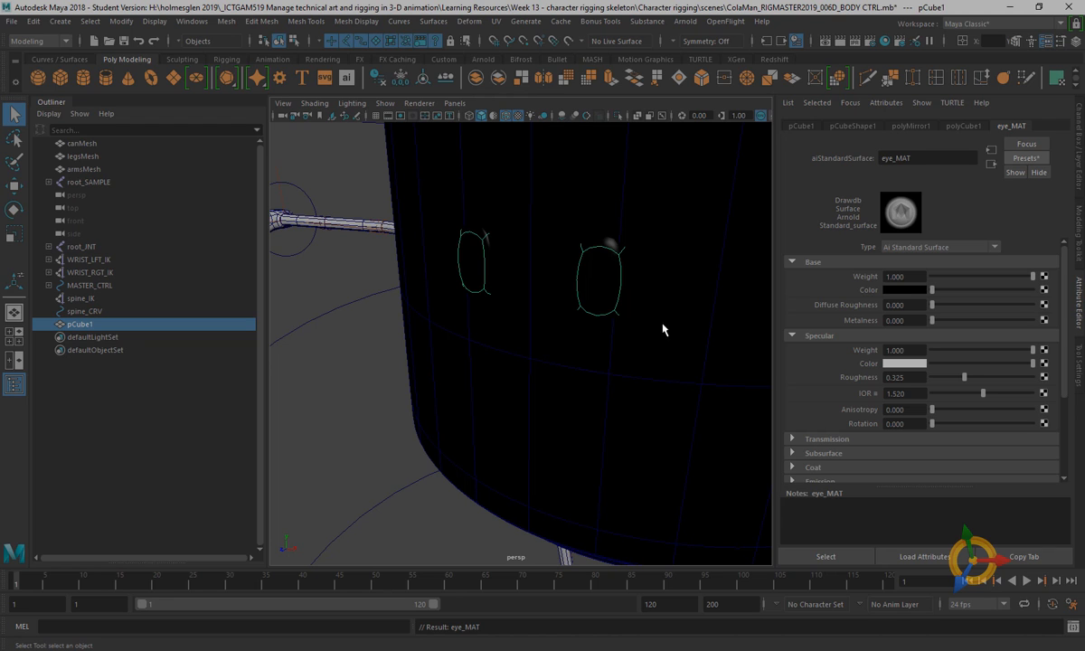
Tune the eye_MAT specular roughness to 0.188 for a small, sharp highlight on the eyes, keeping the specular weight at 1
{"action": "scroll", "coordinate": [558, 341], "scroll_direction": "down", "scroll_amount": 5}
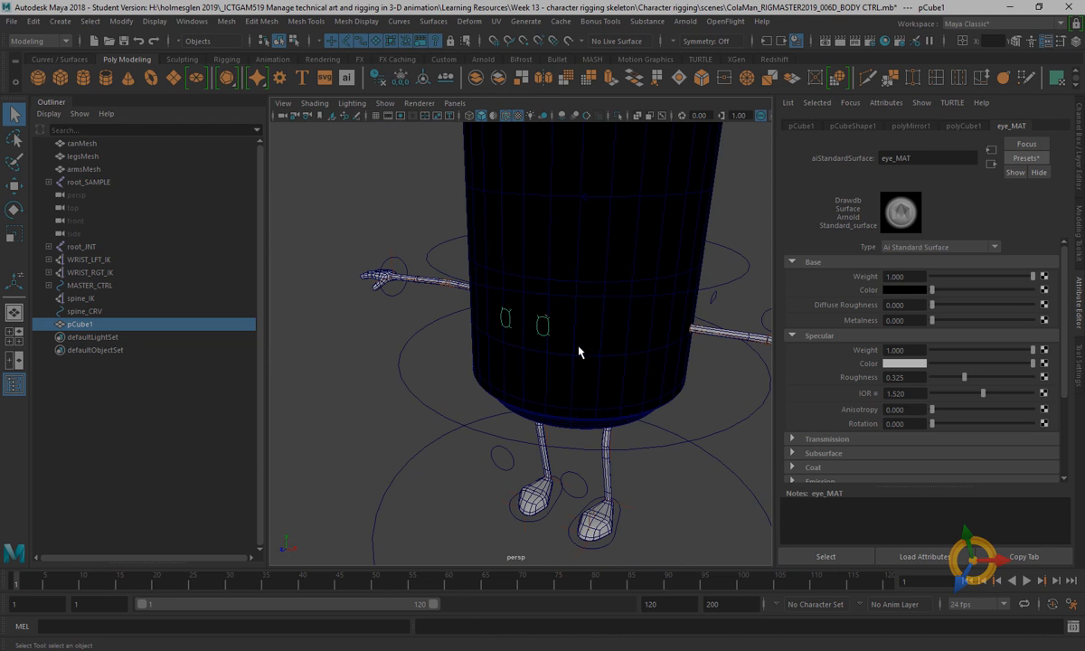
{"action": "left_click_drag", "start_coordinate": [589, 307], "coordinate": [450, 237], "text": "alt"}
{"action": "scroll", "coordinate": [584, 336], "scroll_direction": "up", "scroll_amount": 6}
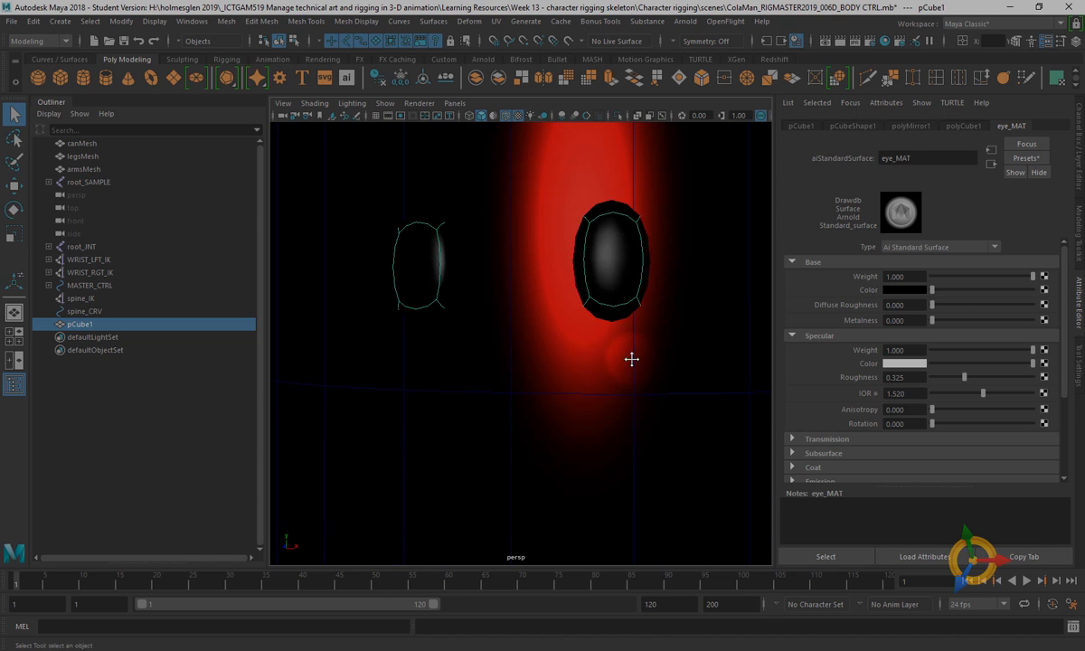
{"action": "left_click_drag", "start_coordinate": [631, 359], "coordinate": [479, 235], "text": "alt"}
{"action": "middle_click_drag", "start_coordinate": [479, 235], "coordinate": [593, 321], "text": "alt"}
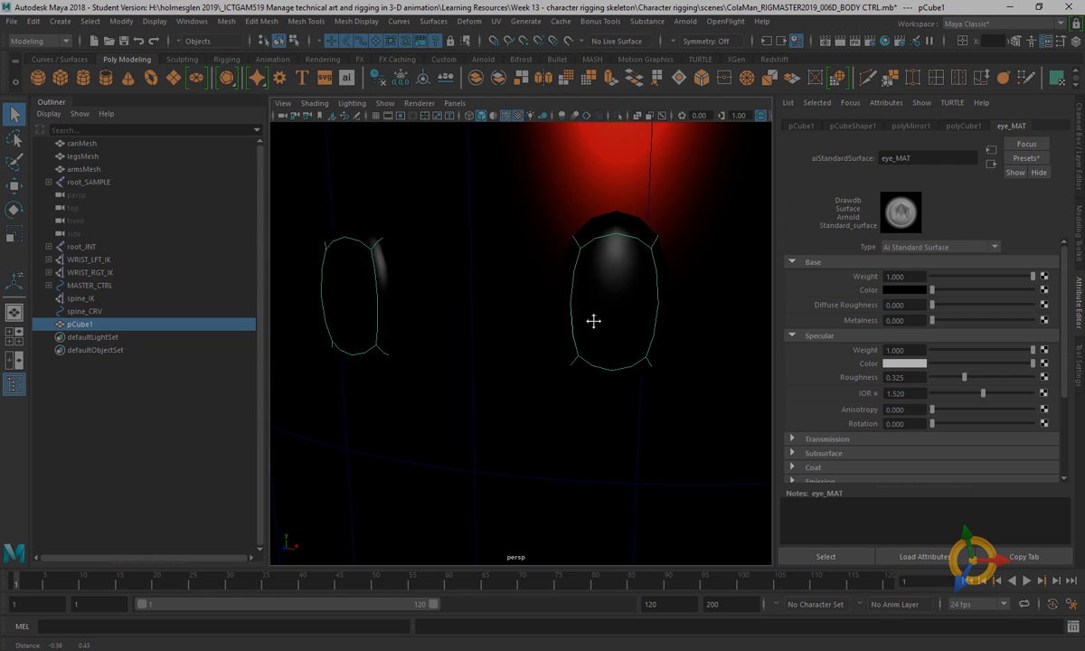
{"action": "scroll", "coordinate": [578, 312], "scroll_direction": "up", "scroll_amount": 2}
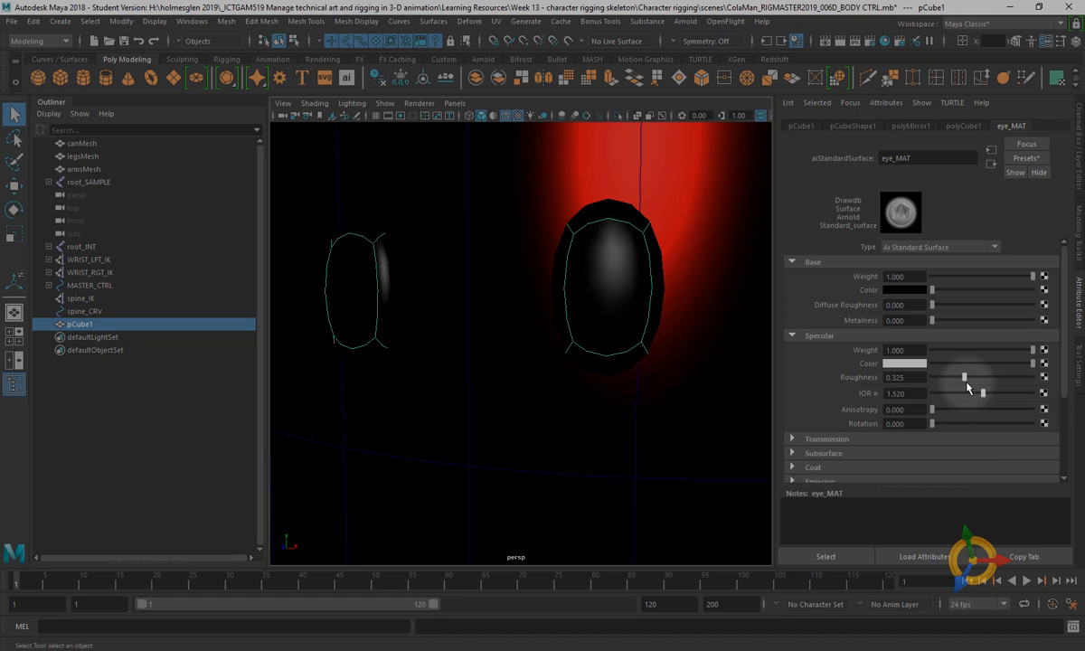
{"action": "left_click_drag", "start_coordinate": [964, 377], "coordinate": [992, 378]}
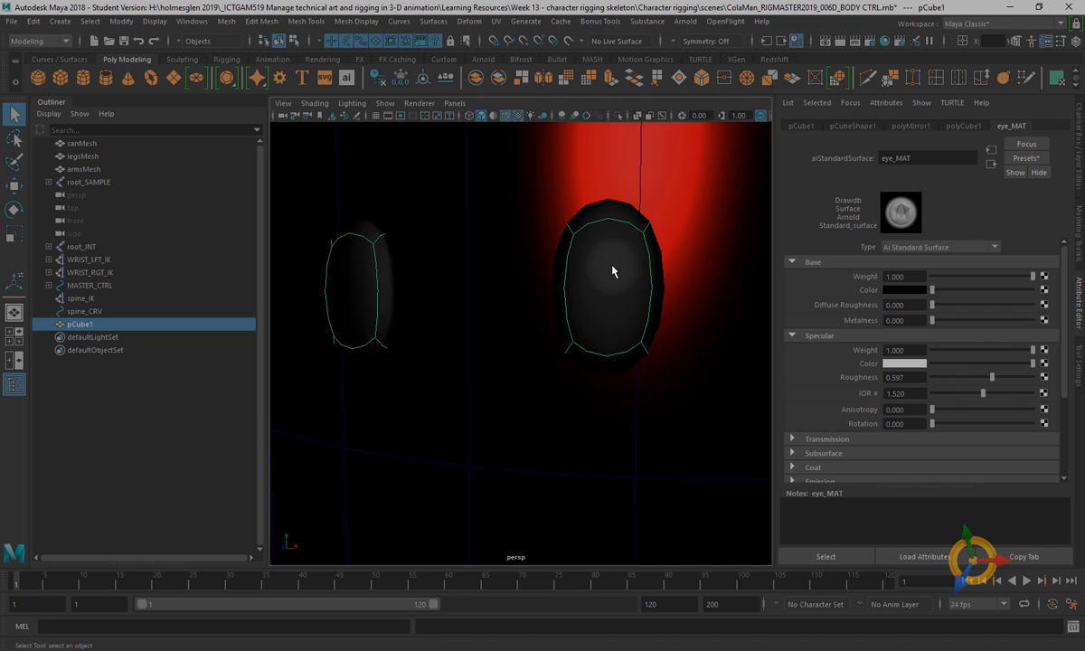
{"action": "left_click_drag", "start_coordinate": [992, 379], "coordinate": [950, 375]}
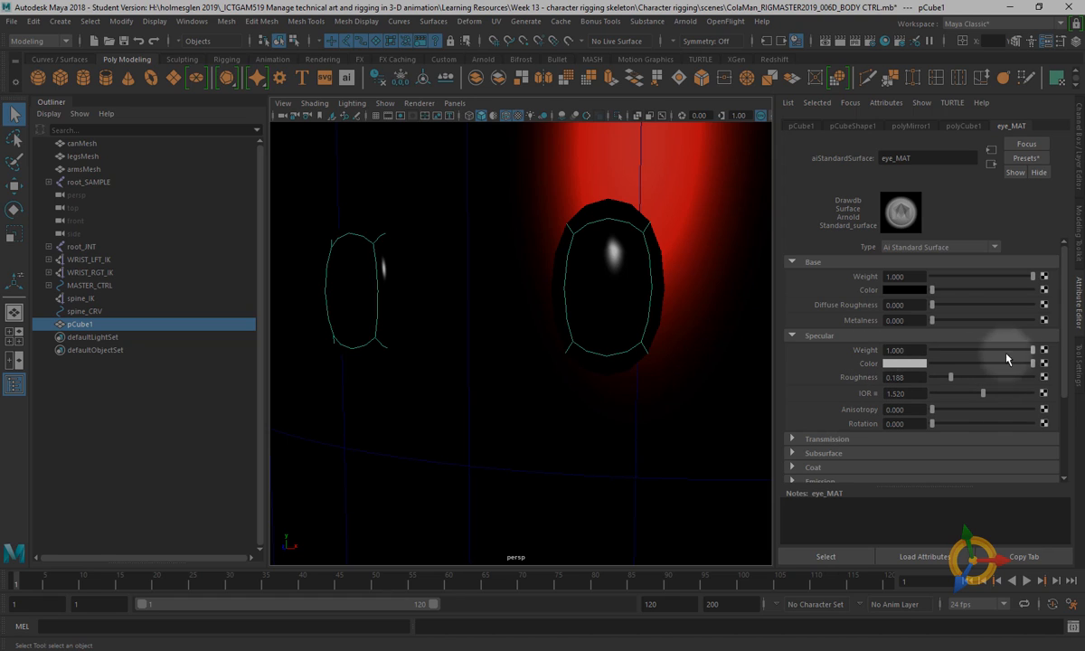
{"action": "mouse_move", "coordinate": [1032, 357]}
{"action": "left_mouse_down"}
{"action": "mouse_move", "coordinate": [951, 354]}
{"action": "mouse_move", "coordinate": [1043, 363]}
{"action": "left_mouse_up"}
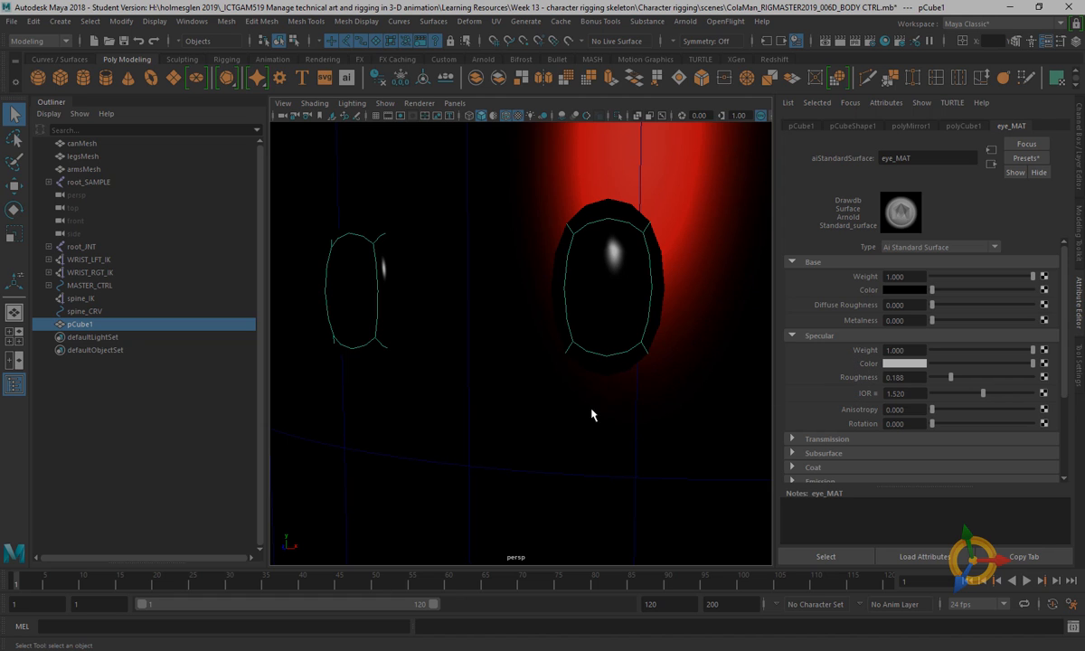
Turn off textured display and show the whole character with the default material in the perspective view
{"action": "right_click_drag", "start_coordinate": [588, 404], "coordinate": [307, 297], "text": "alt"}
{"action": "left_click_drag", "start_coordinate": [516, 384], "coordinate": [546, 378], "text": "alt"}
{"action": "right_click_drag", "start_coordinate": [546, 378], "coordinate": [424, 303], "text": "alt"}
{"action": "middle_click_drag", "start_coordinate": [565, 297], "coordinate": [594, 303], "text": "alt"}
{"action": "right_click_drag", "start_coordinate": [584, 343], "coordinate": [624, 331], "text": "alt"}
{"action": "middle_click_drag", "start_coordinate": [616, 331], "coordinate": [548, 359], "text": "alt"}
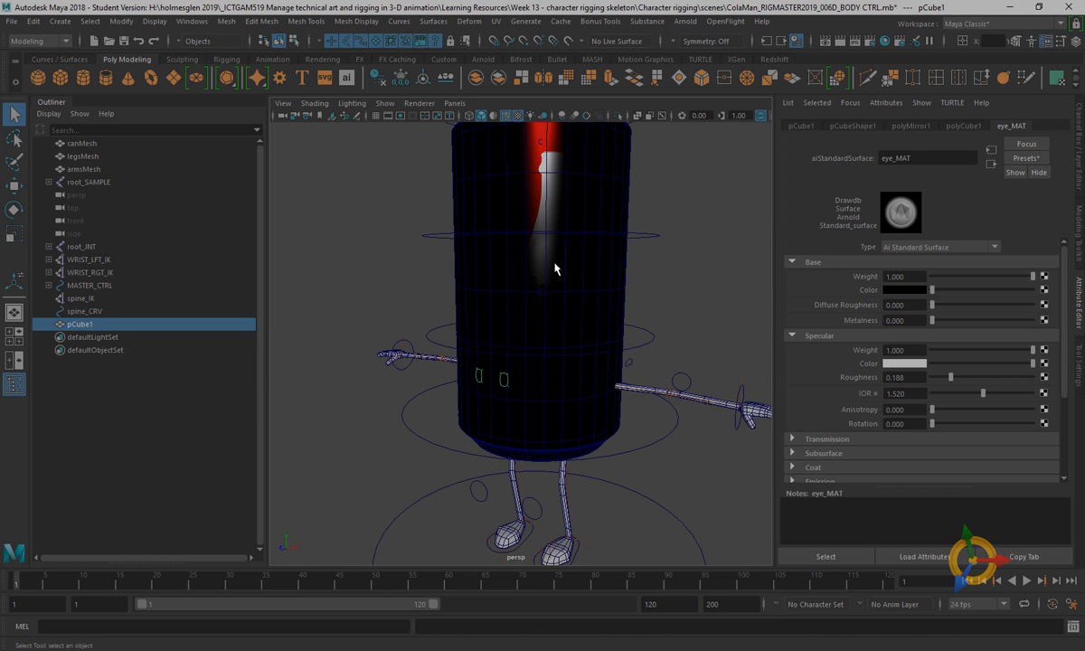
{"action": "left_click", "coordinate": [518, 118]}
{"action": "left_click", "coordinate": [518, 117]}
{"action": "left_click", "coordinate": [518, 117]}
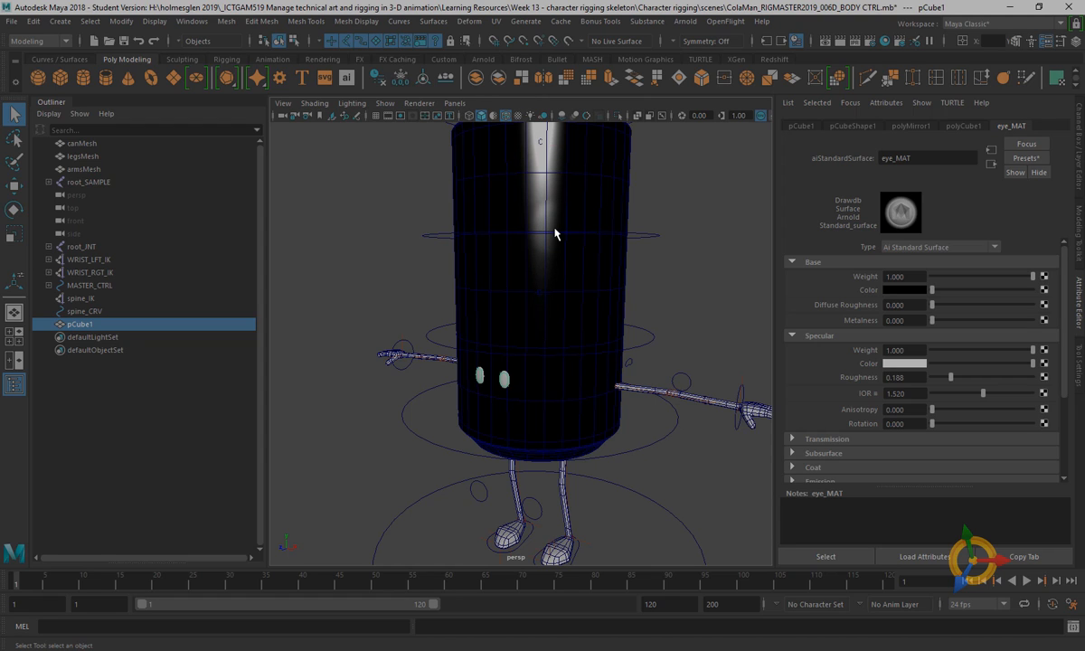
{"action": "left_click", "coordinate": [494, 118]}
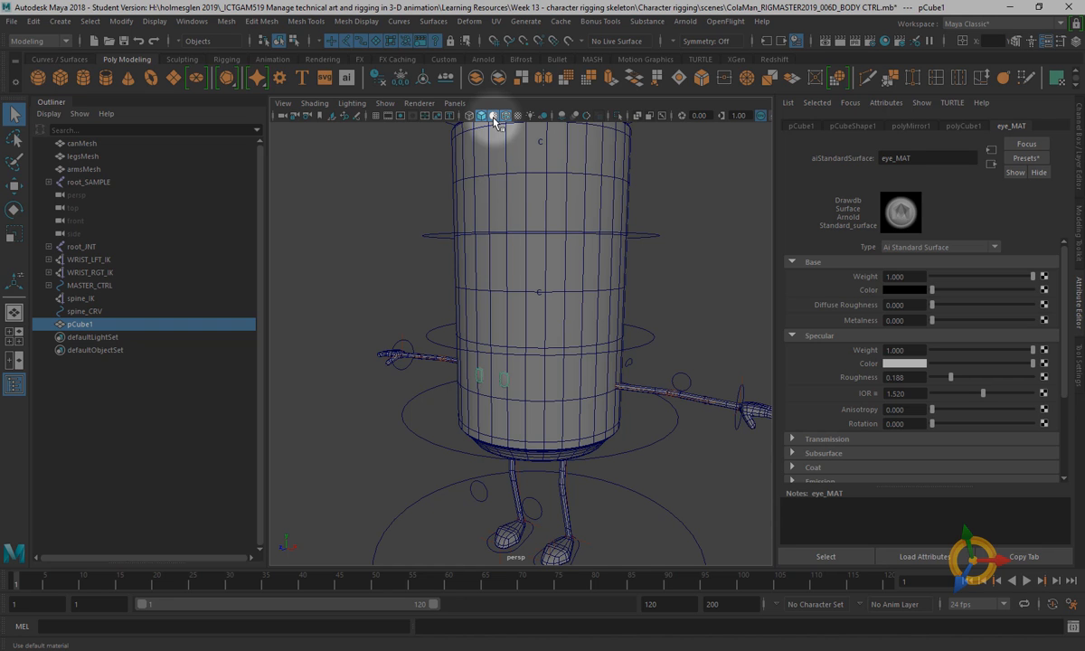
Freeze the transformations of the eye mesh pCube1 and delete its construction history
{"action": "scroll", "coordinate": [646, 438], "scroll_direction": "up", "scroll_amount": 4}
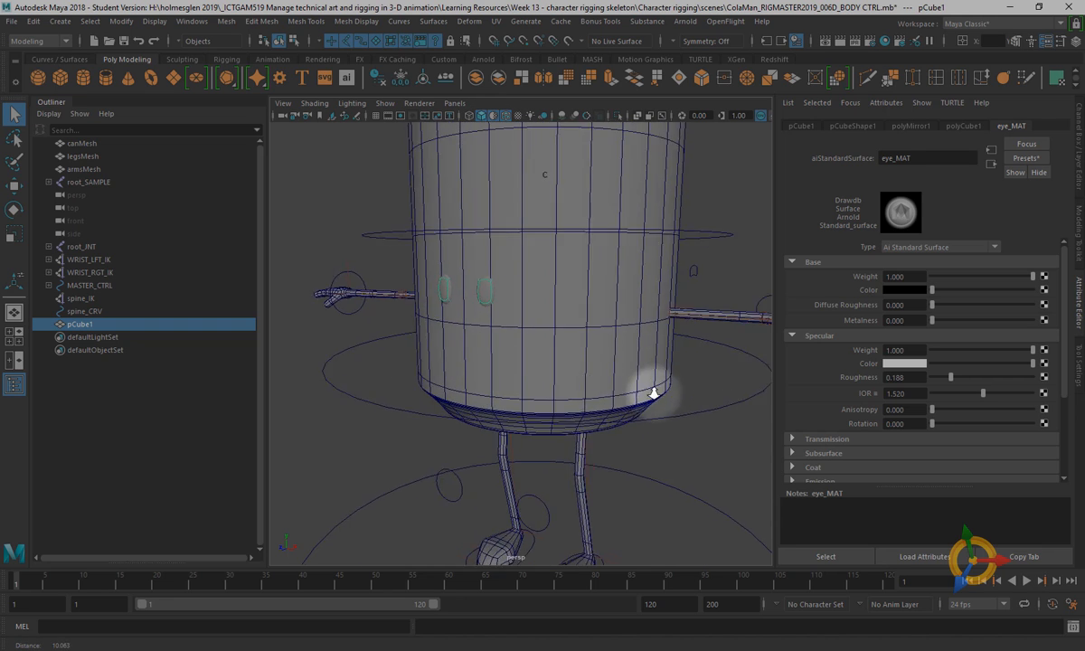
{"action": "scroll", "coordinate": [653, 394], "scroll_direction": "up", "scroll_amount": 2}
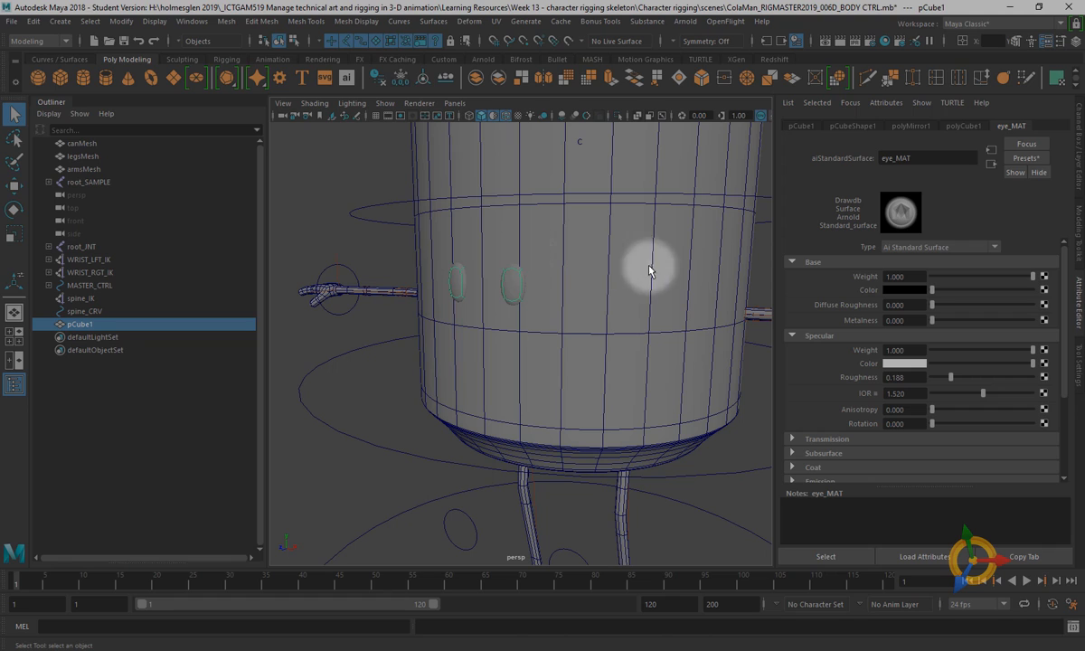
{"action": "key", "text": "ctrl+a"}
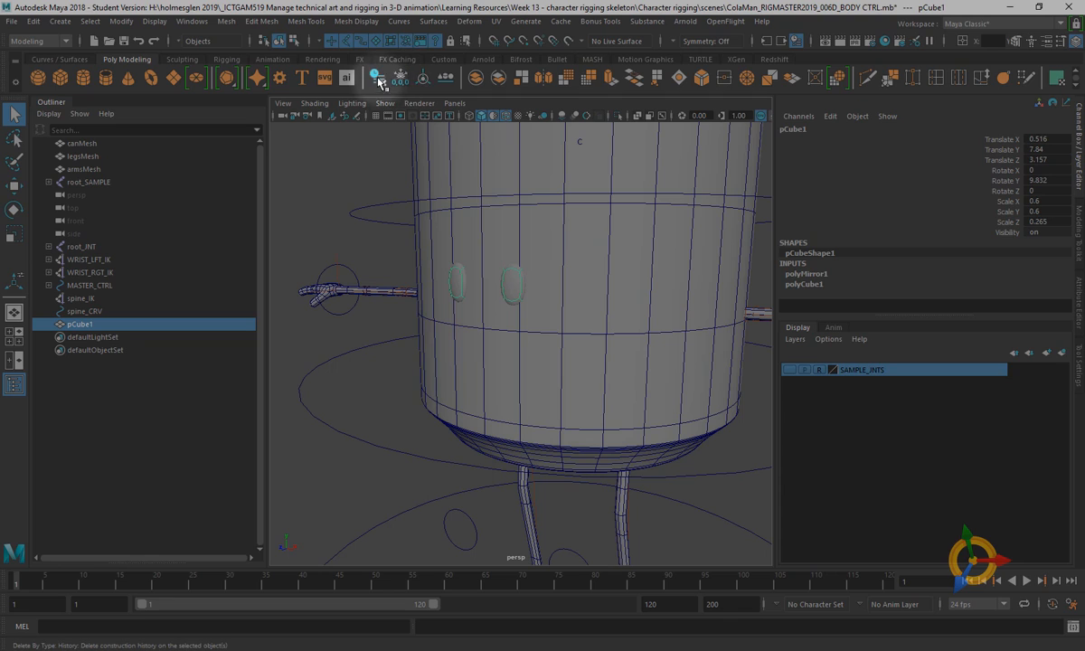
{"action": "left_click", "coordinate": [123, 22]}
{"action": "left_click", "coordinate": [142, 81]}
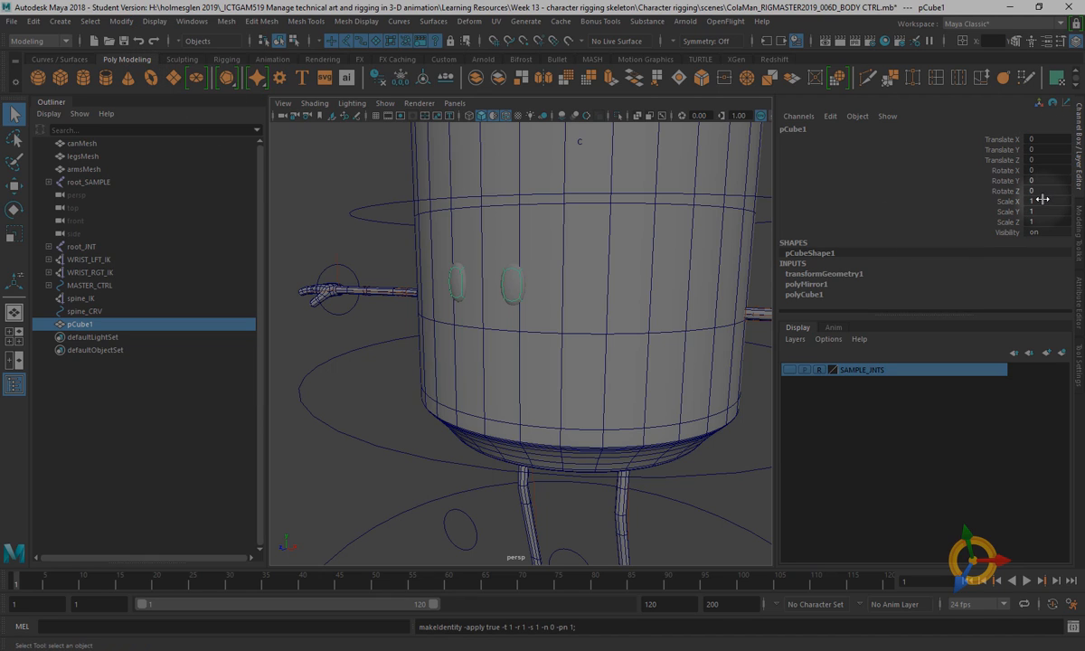
{"action": "left_click", "coordinate": [32, 21]}
{"action": "mouse_move", "coordinate": [136, 172]}
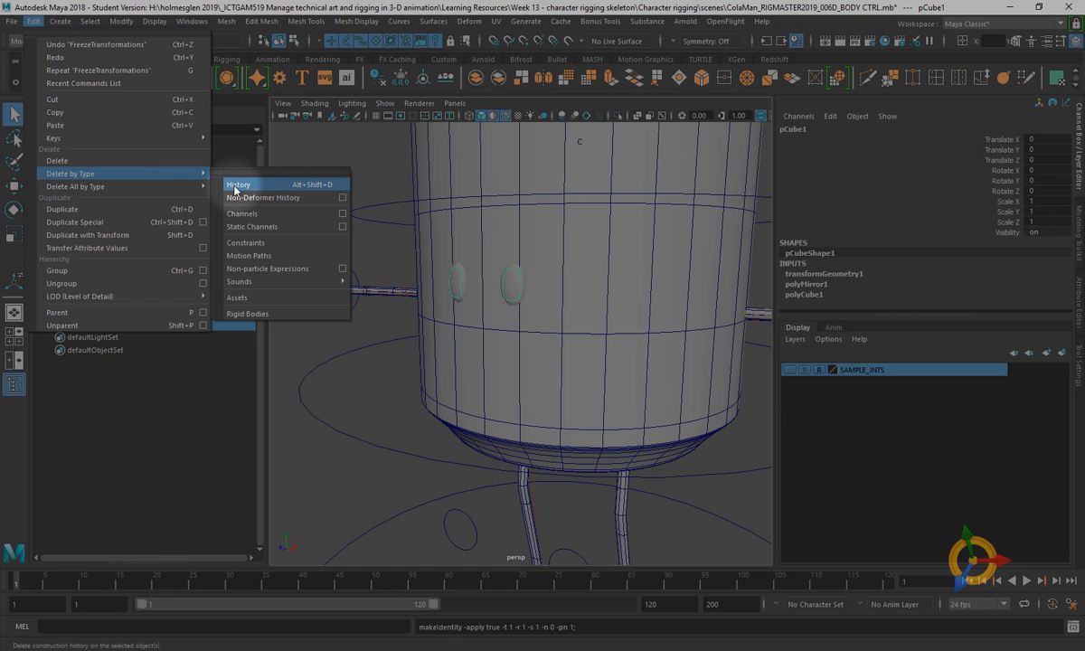
{"action": "left_click", "coordinate": [237, 185]}
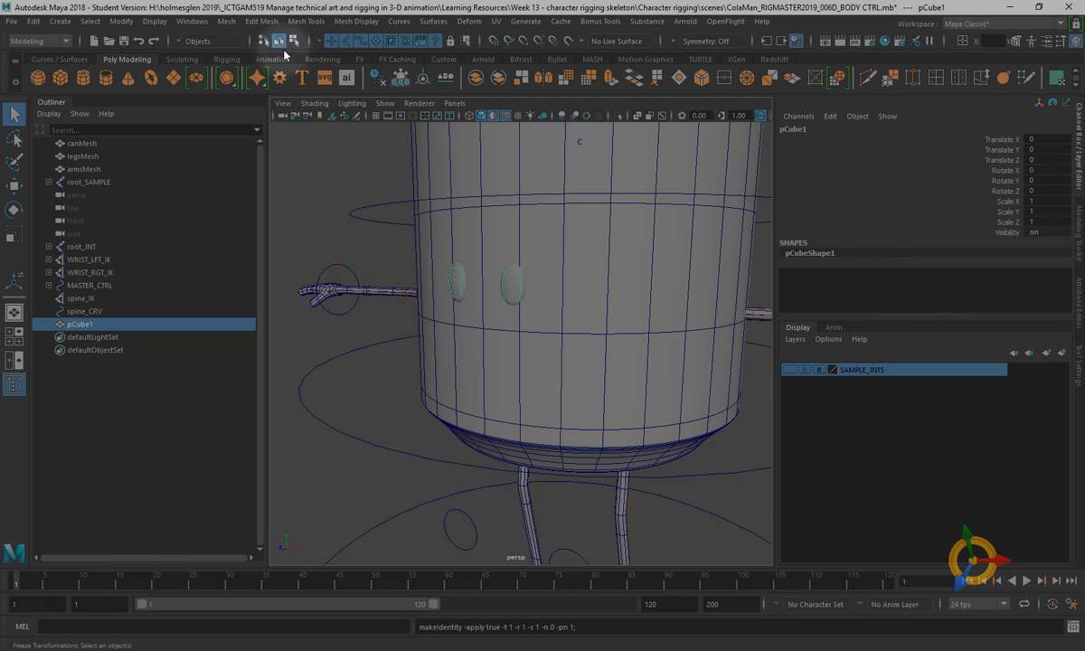
Rename the eye mesh pCube1 to eyesMesh
{"action": "left_click", "coordinate": [800, 128]}
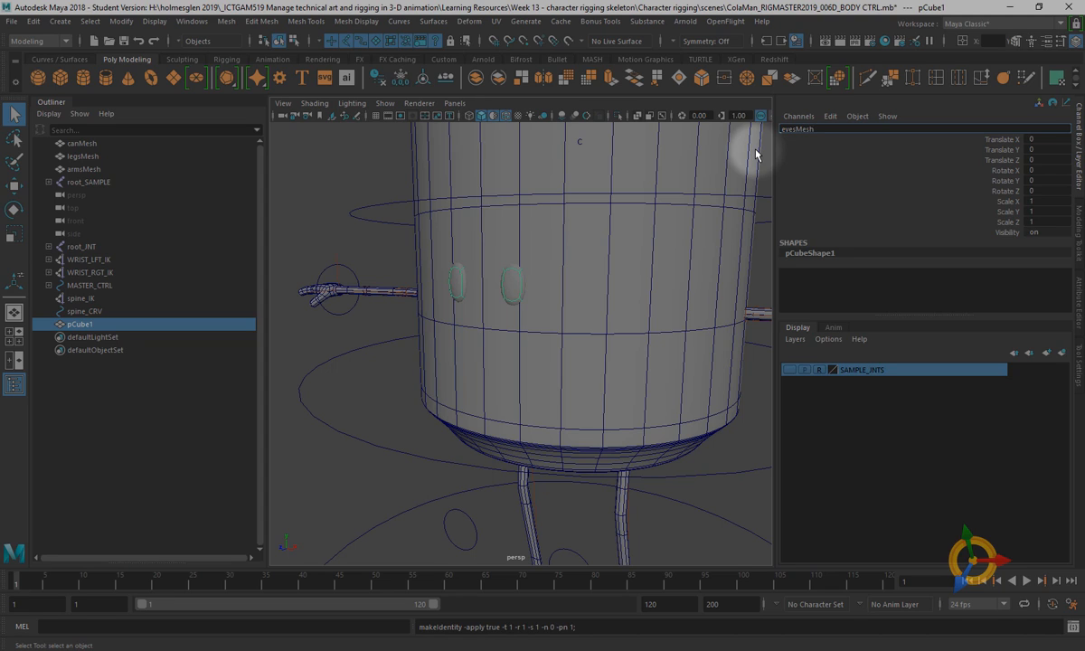
{"action": "type", "text": "eyesMesh"}
{"action": "key", "text": "Return"}
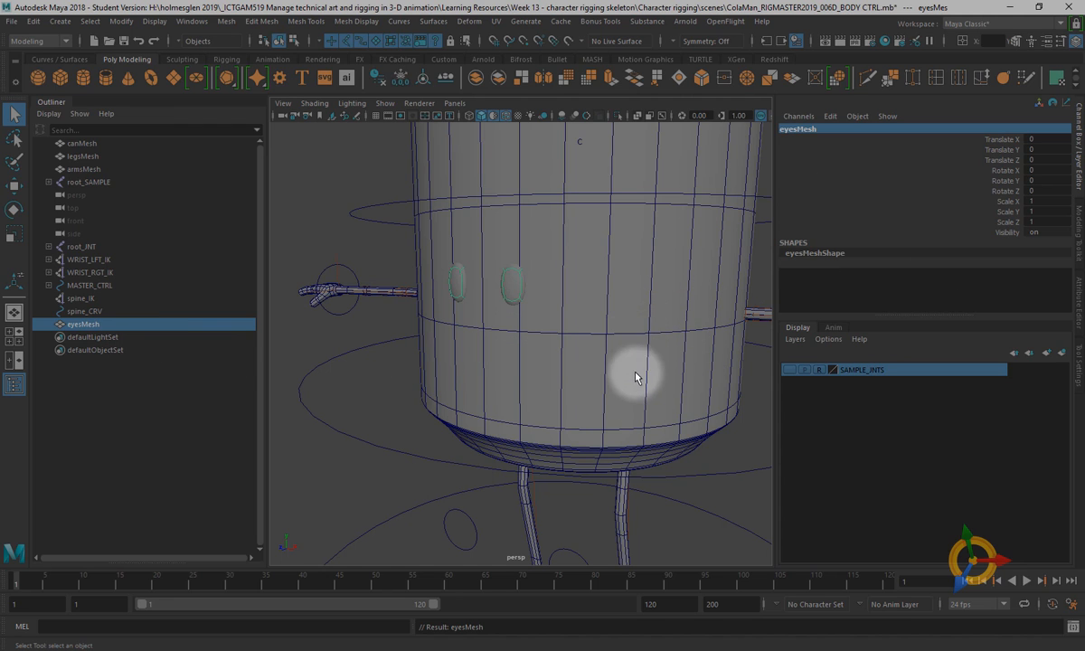
Select eyesMesh and turn on X-ray joints in the perspective view so the skeleton shows through the can
{"action": "right_click_drag", "start_coordinate": [701, 409], "coordinate": [550, 325], "text": "alt"}
{"action": "left_click_drag", "start_coordinate": [550, 325], "coordinate": [589, 387], "text": "alt"}
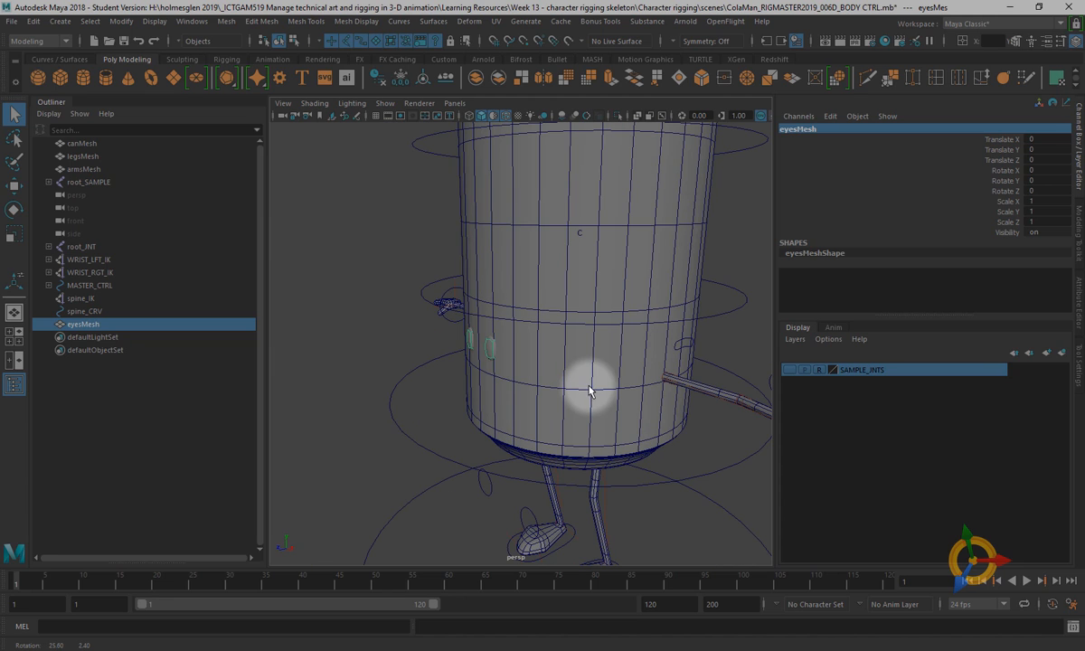
{"action": "key", "text": "bracketleft"}
{"action": "key", "text": "bracketleft"}
{"action": "key", "text": "bracketleft"}
{"action": "scroll", "coordinate": [600, 384], "scroll_direction": "up", "scroll_amount": 2}
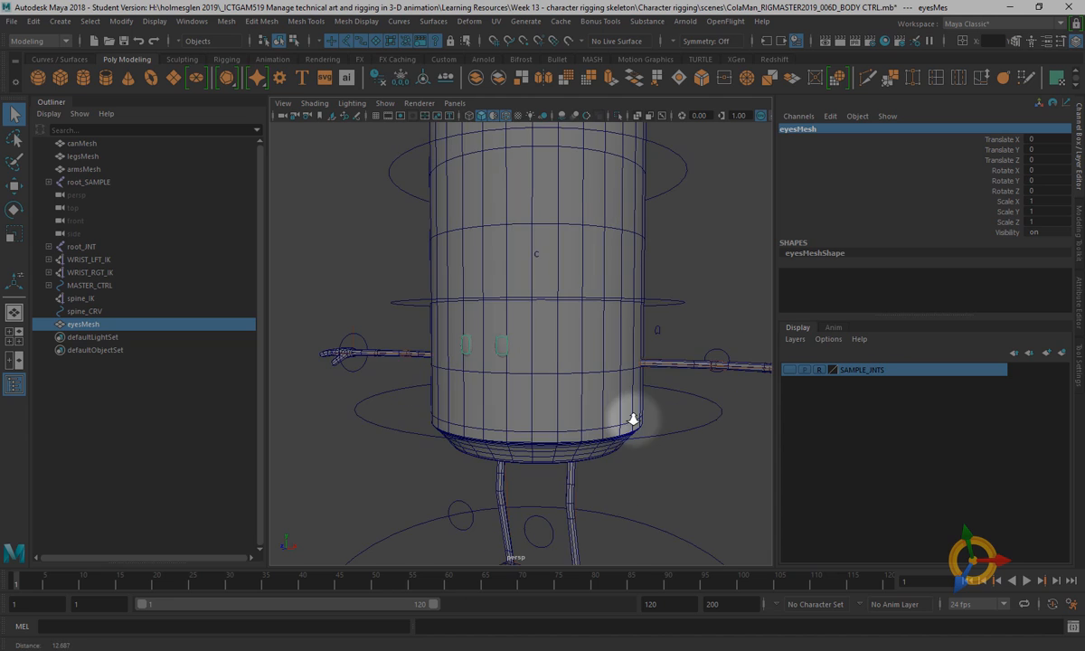
{"action": "scroll", "coordinate": [561, 398], "scroll_direction": "up", "scroll_amount": 1}
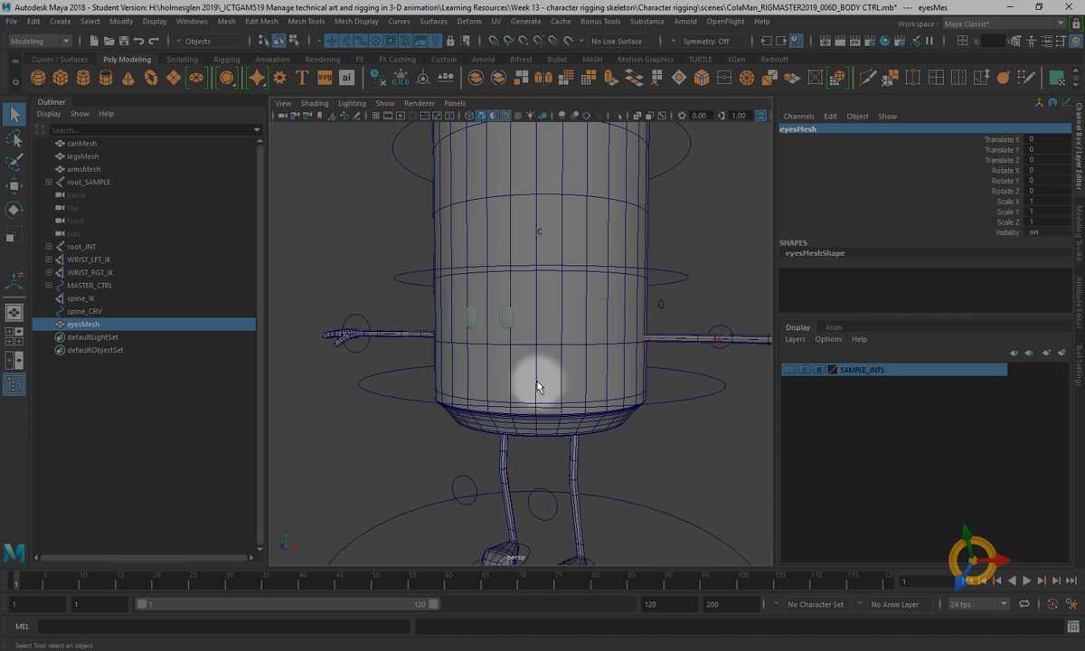
{"action": "left_click", "coordinate": [96, 326]}
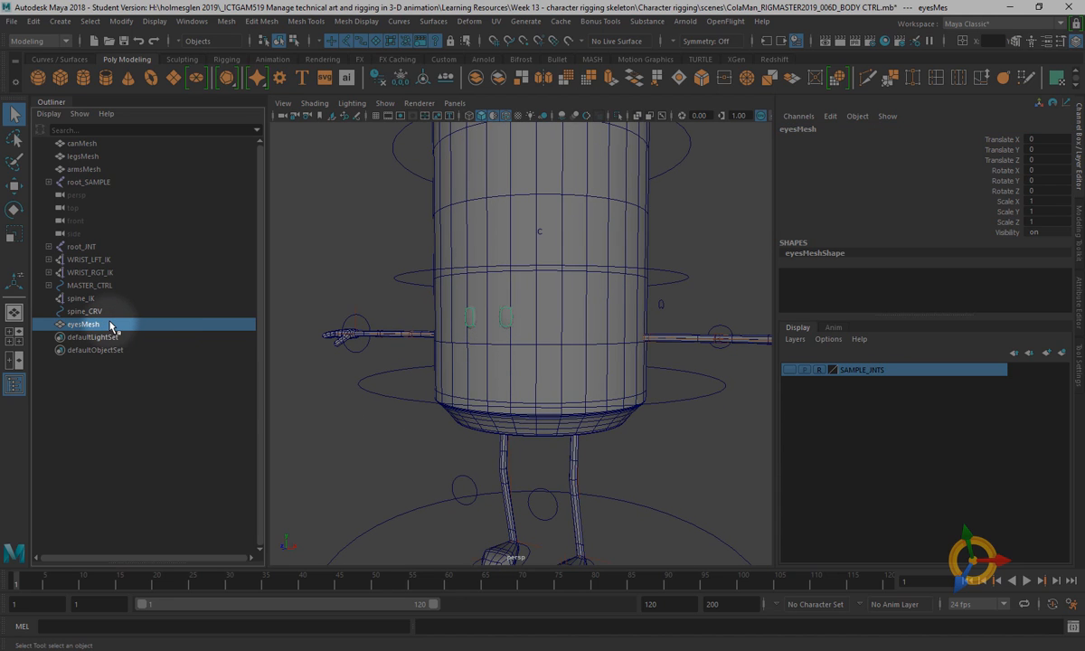
{"action": "left_click", "coordinate": [438, 233]}
{"action": "left_click", "coordinate": [357, 293]}
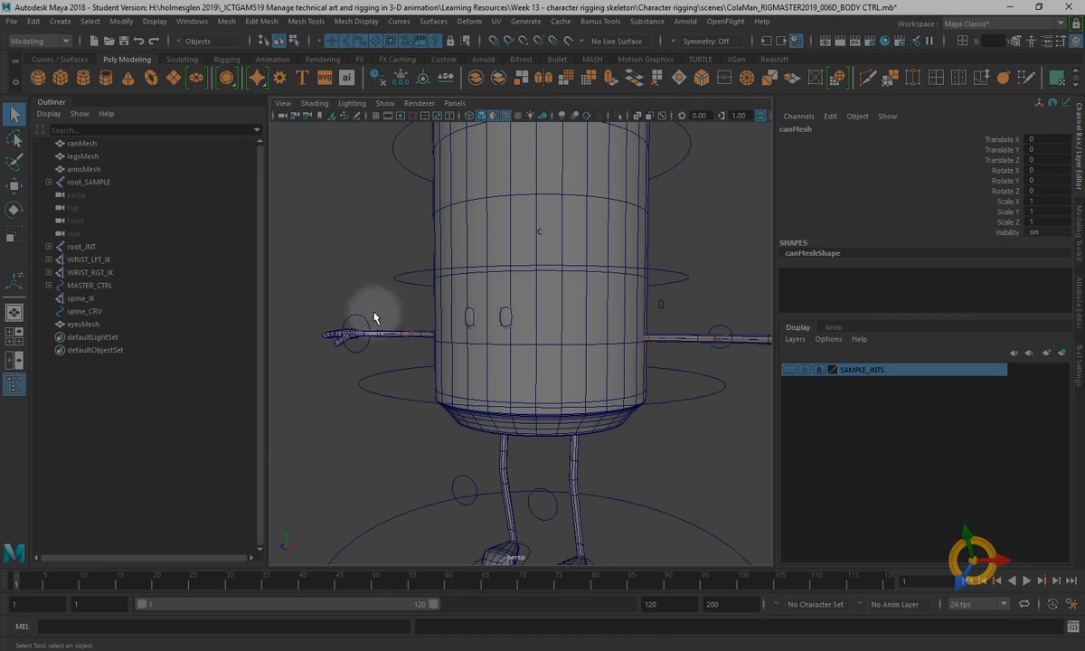
{"action": "left_click", "coordinate": [472, 320]}
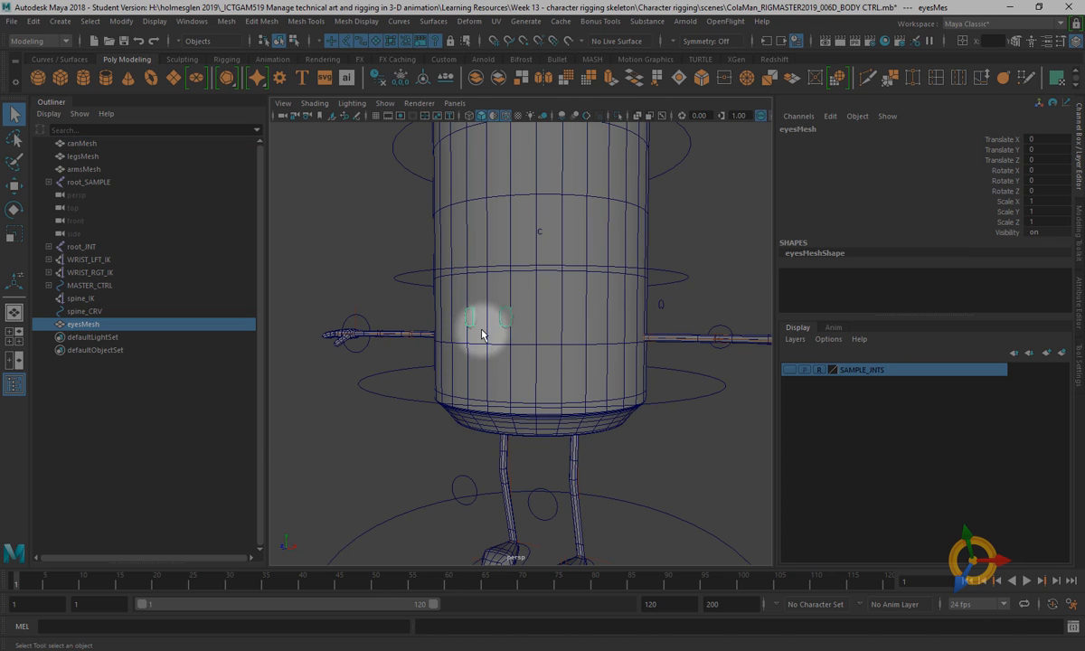
{"action": "left_click", "coordinate": [661, 116]}
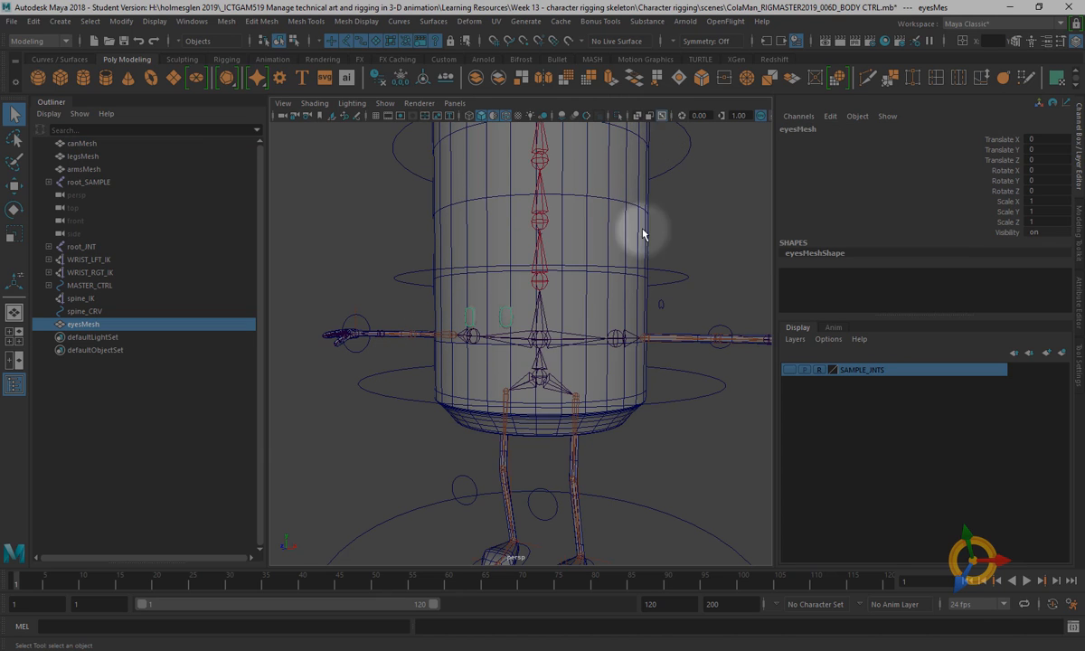
Try squashing the eyes vertically to a Scale Y of 0.127 as a blink test, and undo the scaling
{"action": "left_click_drag", "start_coordinate": [608, 334], "coordinate": [598, 339], "text": "alt"}
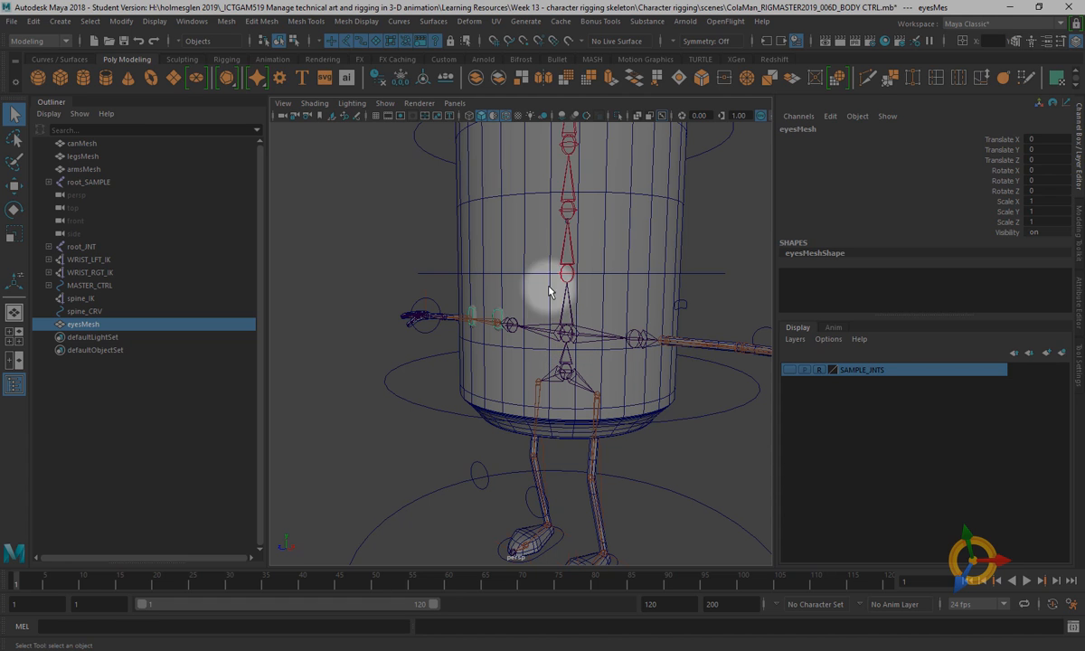
{"action": "left_click_drag", "start_coordinate": [583, 308], "coordinate": [622, 318], "text": "alt"}
{"action": "right_click_drag", "start_coordinate": [542, 253], "coordinate": [589, 314], "text": "alt"}
{"action": "middle_click_drag", "start_coordinate": [588, 314], "coordinate": [575, 300], "text": "alt"}
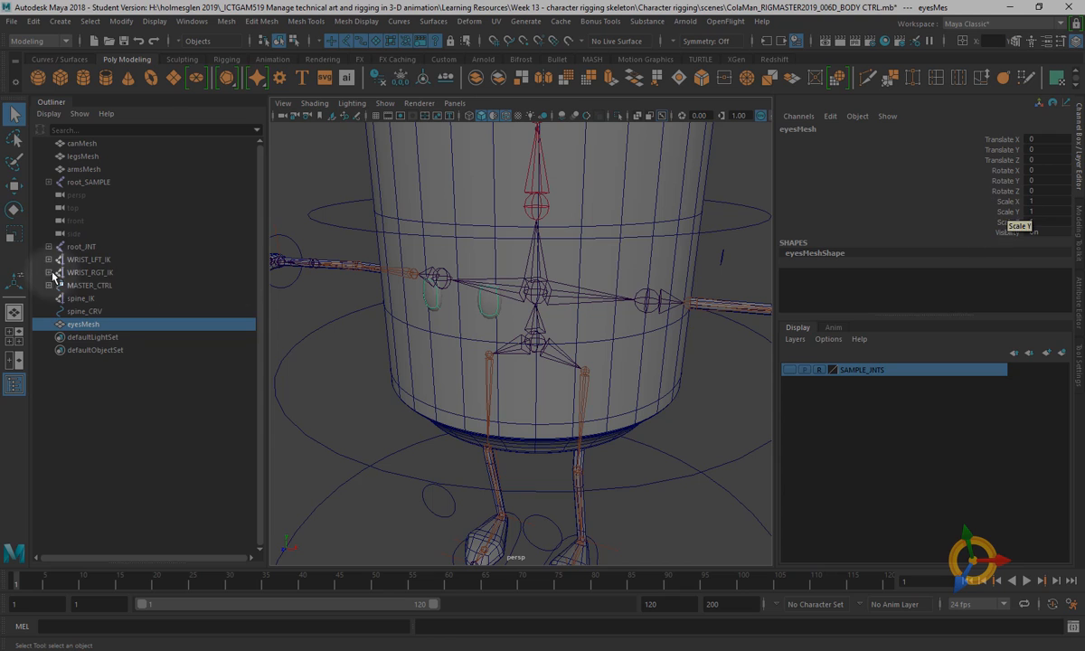
{"action": "left_click", "coordinate": [13, 234]}
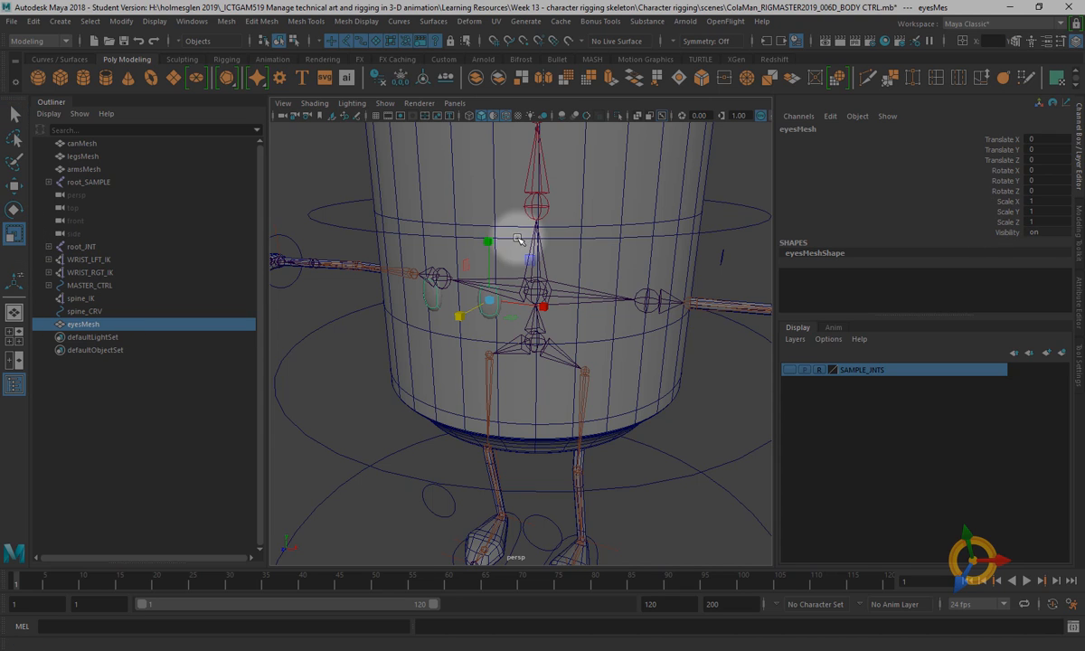
{"action": "left_click_drag", "start_coordinate": [491, 257], "coordinate": [495, 294]}
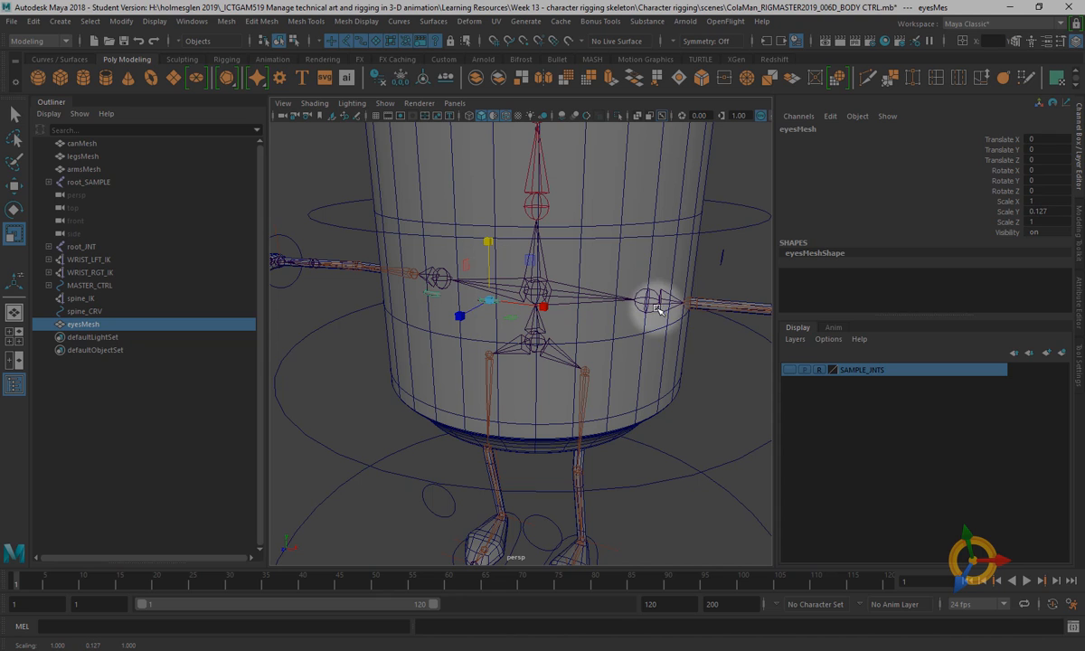
{"action": "key", "text": "ctrl+z"}
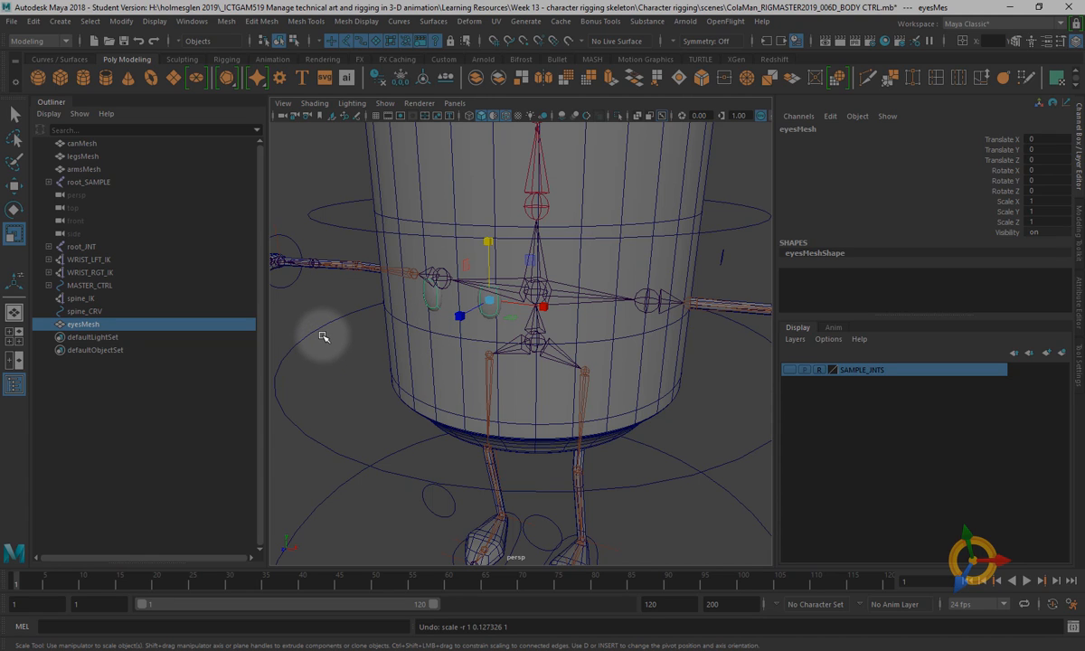
Add a keyable float attribute named eye_blink to BODY_CTRL, with minimum 0, maximum 10 and default 0
{"action": "left_click", "coordinate": [301, 305]}
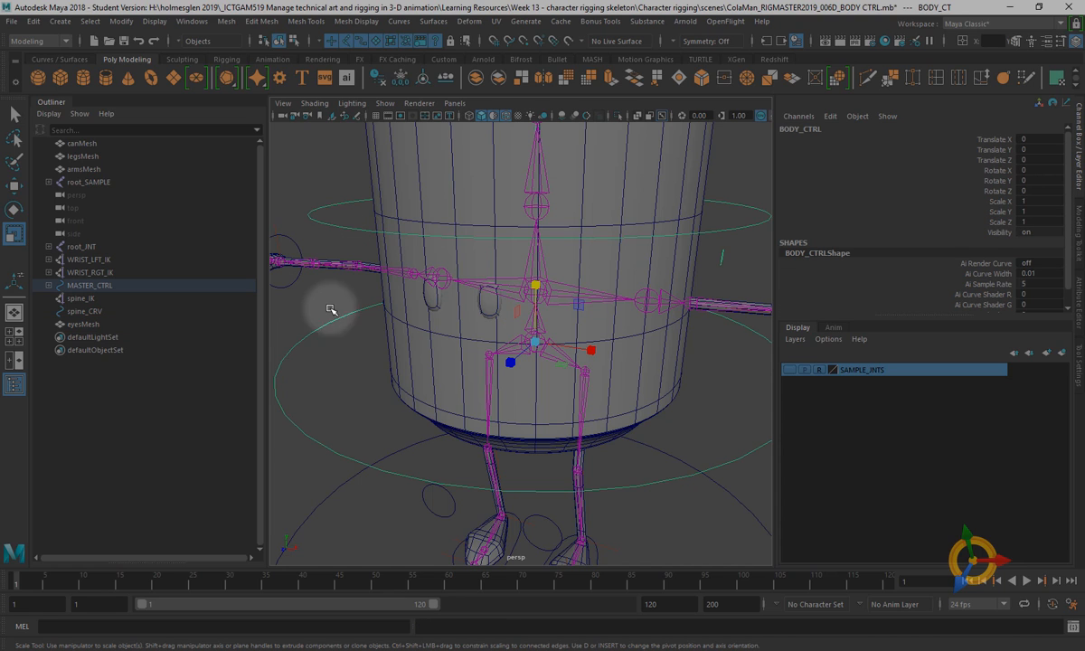
{"action": "left_click_drag", "start_coordinate": [314, 320], "coordinate": [321, 342]}
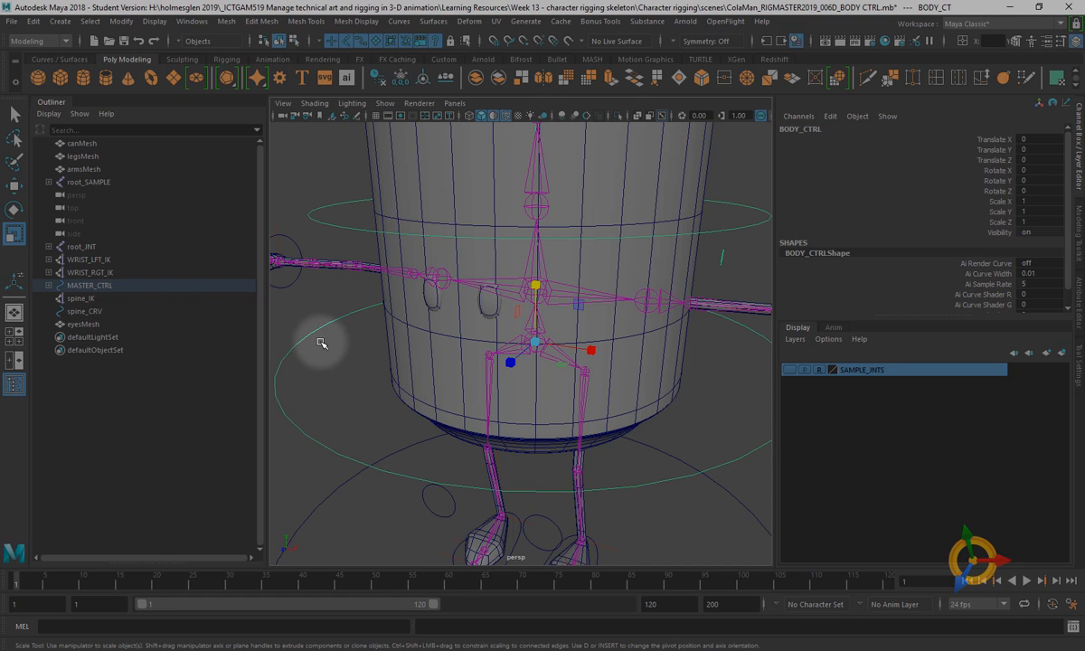
{"action": "left_click", "coordinate": [329, 237]}
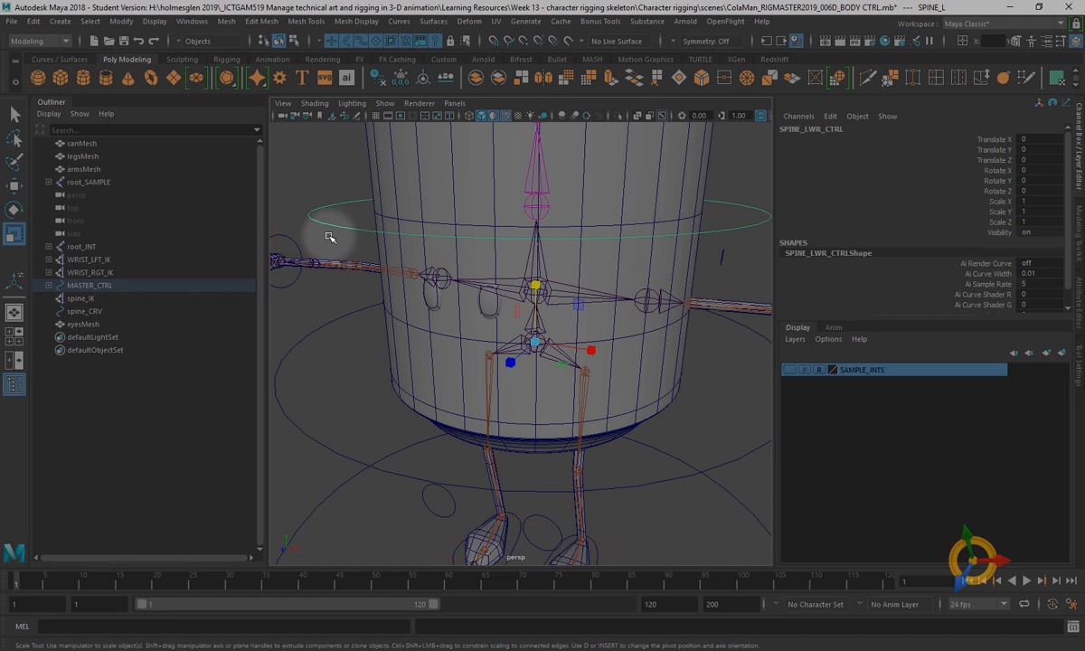
{"action": "left_click_drag", "start_coordinate": [322, 314], "coordinate": [322, 349]}
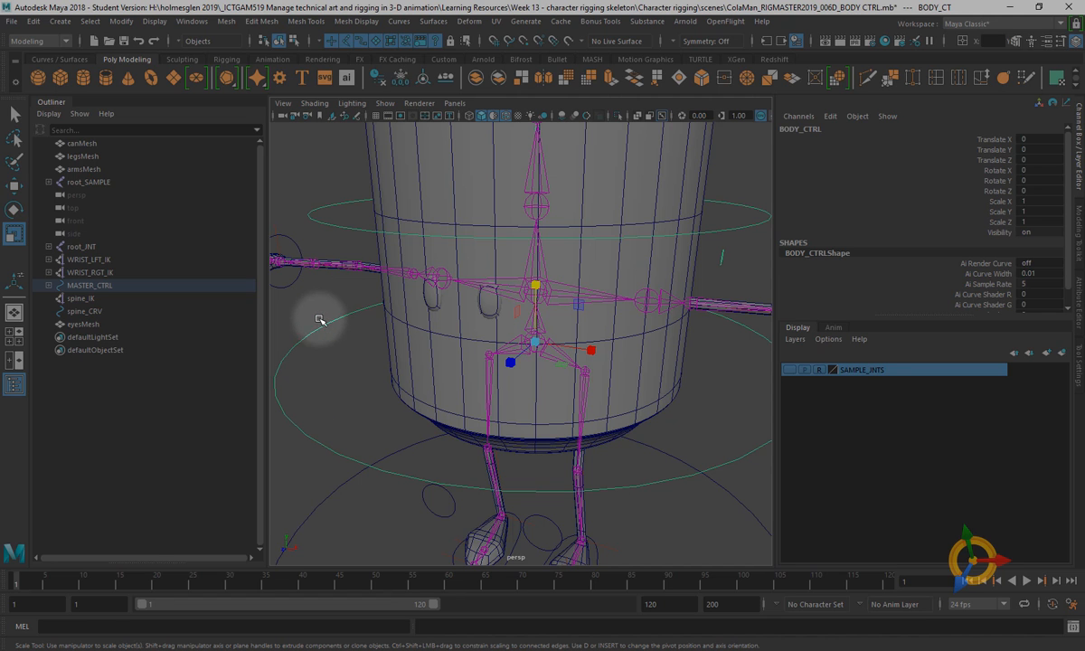
{"action": "scroll", "coordinate": [376, 346], "scroll_direction": "down", "scroll_amount": 5}
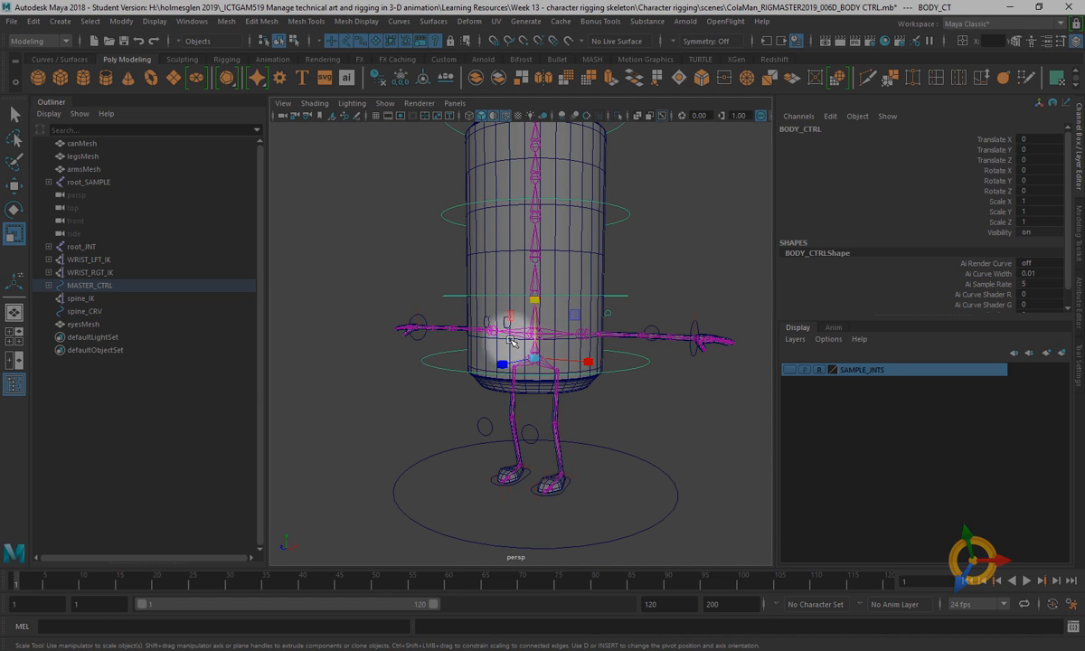
{"action": "right_click_drag", "start_coordinate": [404, 313], "coordinate": [505, 415], "text": "alt"}
{"action": "left_click_drag", "start_coordinate": [462, 379], "coordinate": [438, 400], "text": "alt"}
{"action": "middle_click_drag", "start_coordinate": [386, 297], "coordinate": [450, 319], "text": "alt"}
{"action": "right_click_drag", "start_coordinate": [430, 296], "coordinate": [444, 338], "text": "alt"}
{"action": "middle_click_drag", "start_coordinate": [463, 351], "coordinate": [441, 362], "text": "alt"}
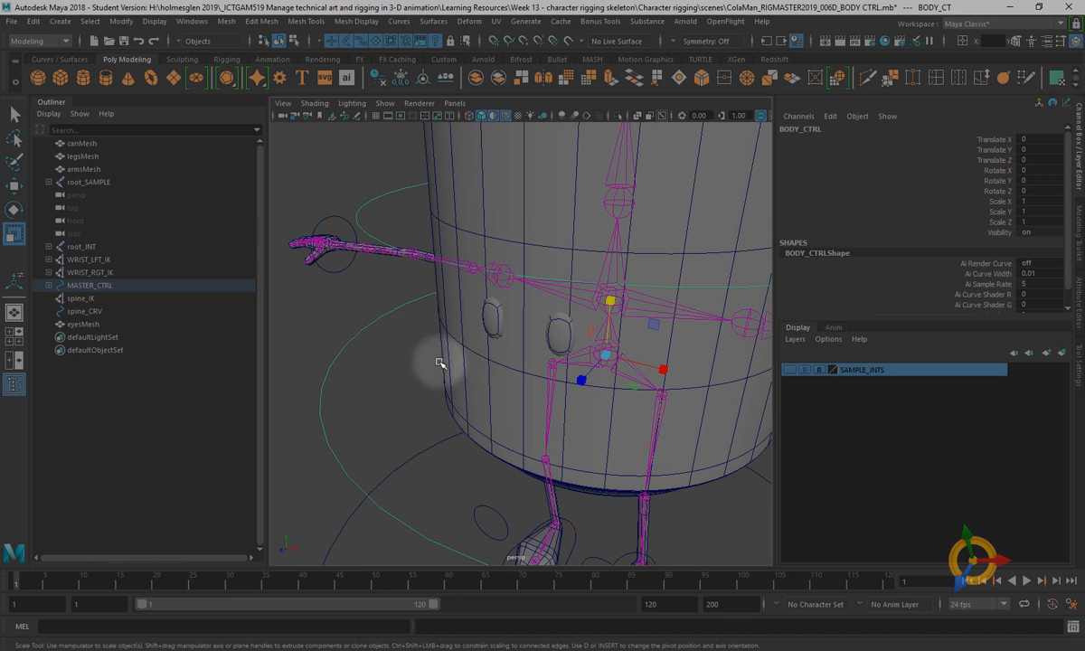
{"action": "left_click_drag", "start_coordinate": [362, 301], "coordinate": [374, 339]}
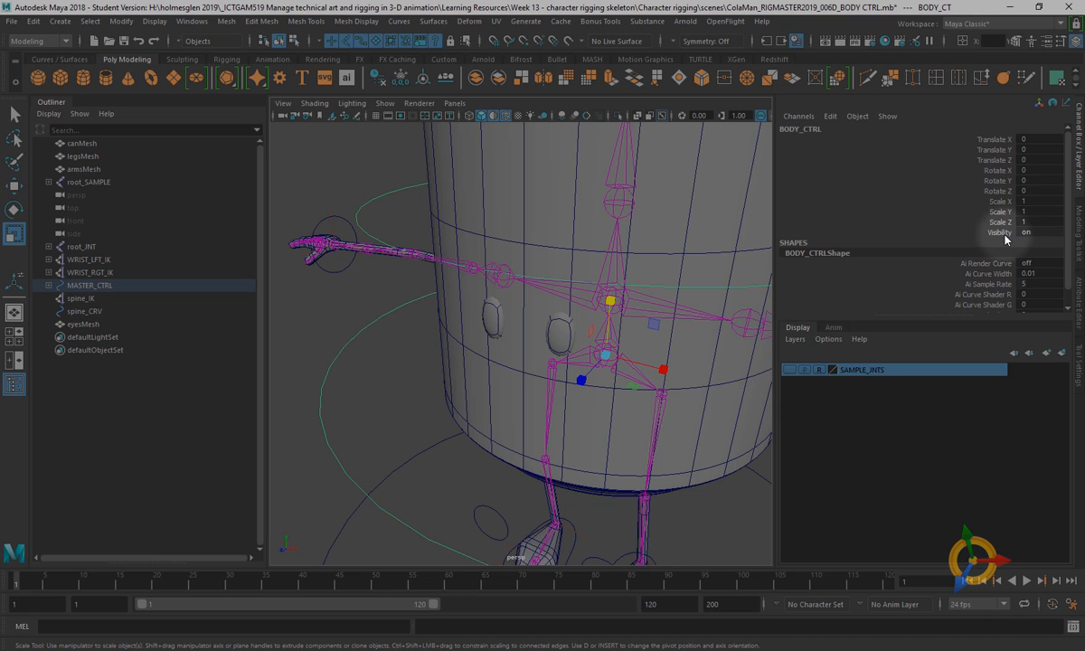
{"action": "left_click", "coordinate": [827, 117]}
{"action": "left_click", "coordinate": [859, 224]}
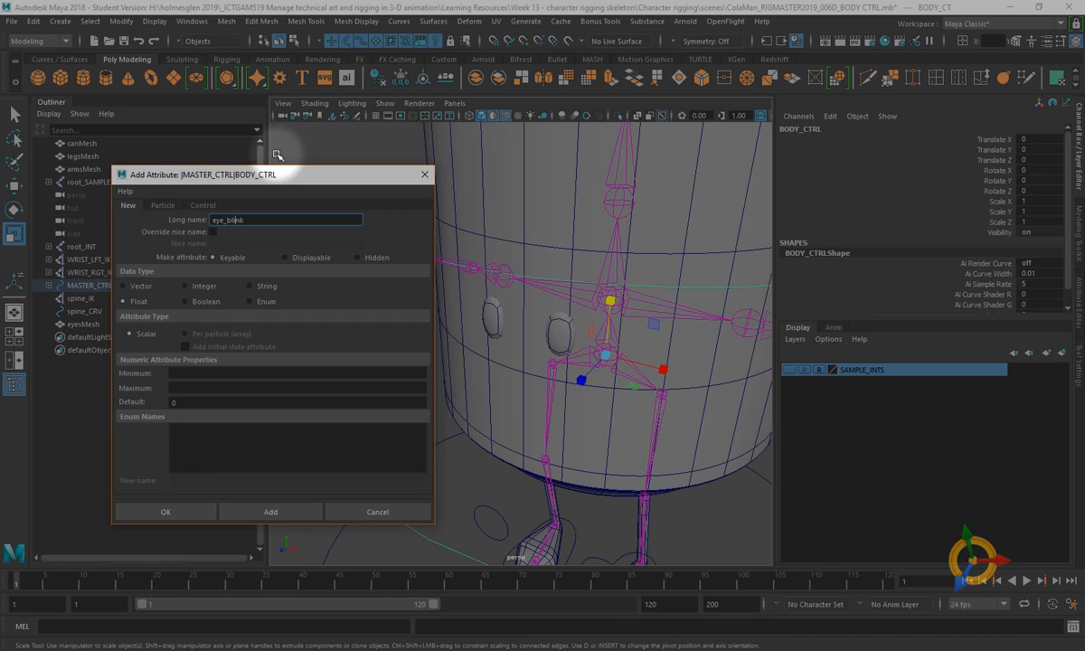
{"action": "key", "text": "Tab"}
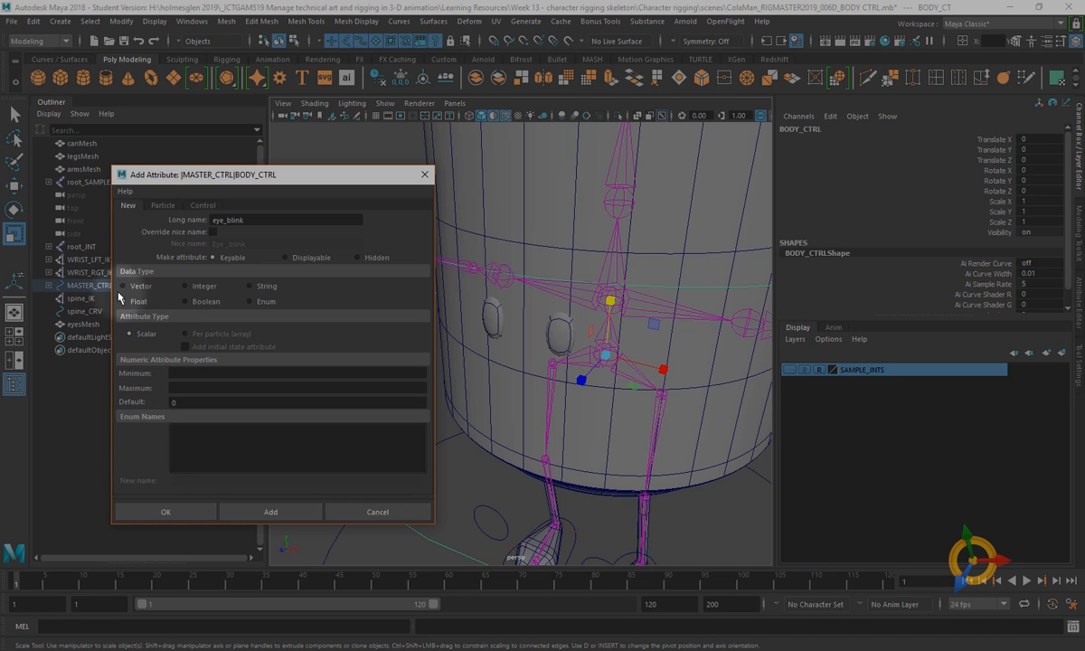
{"action": "left_click", "coordinate": [250, 374]}
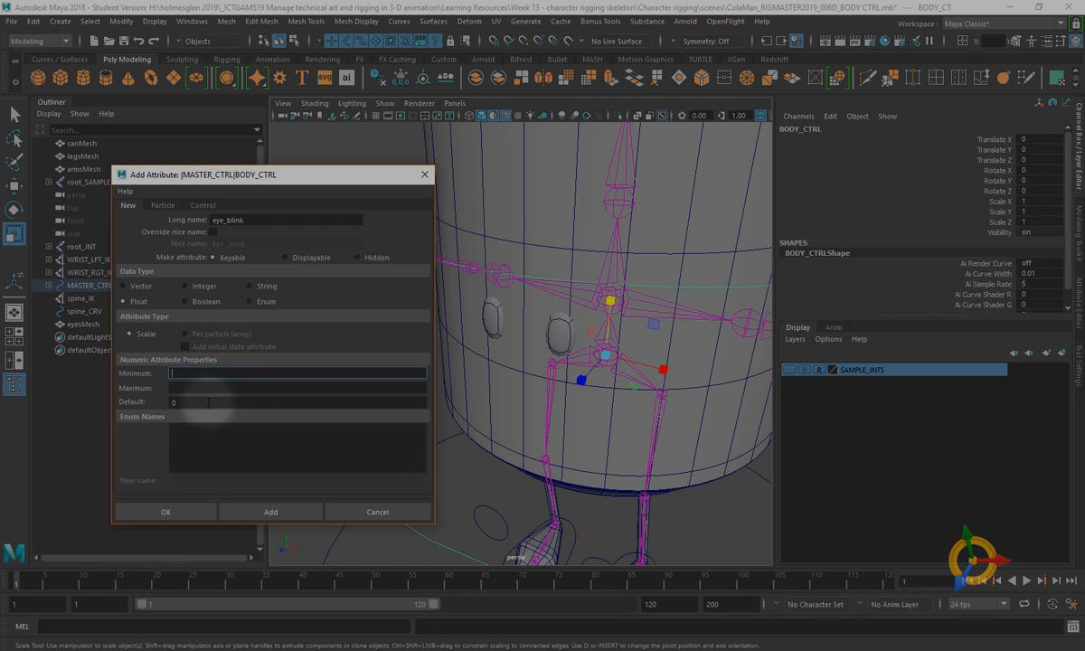
{"action": "left_click", "coordinate": [280, 388]}
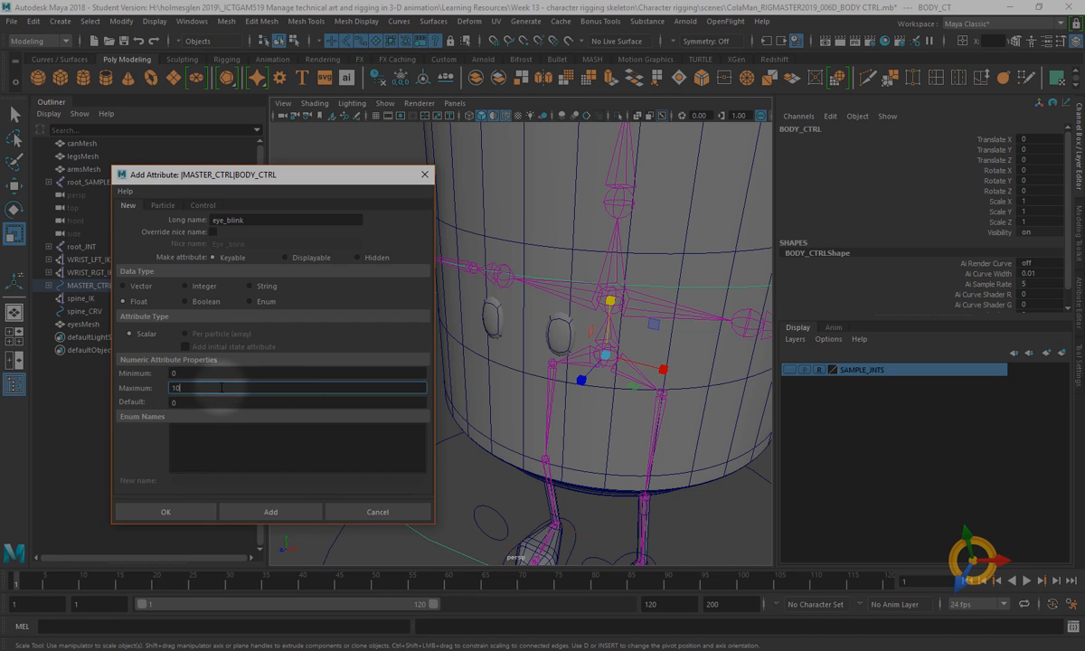
{"action": "key", "text": "Tab"}
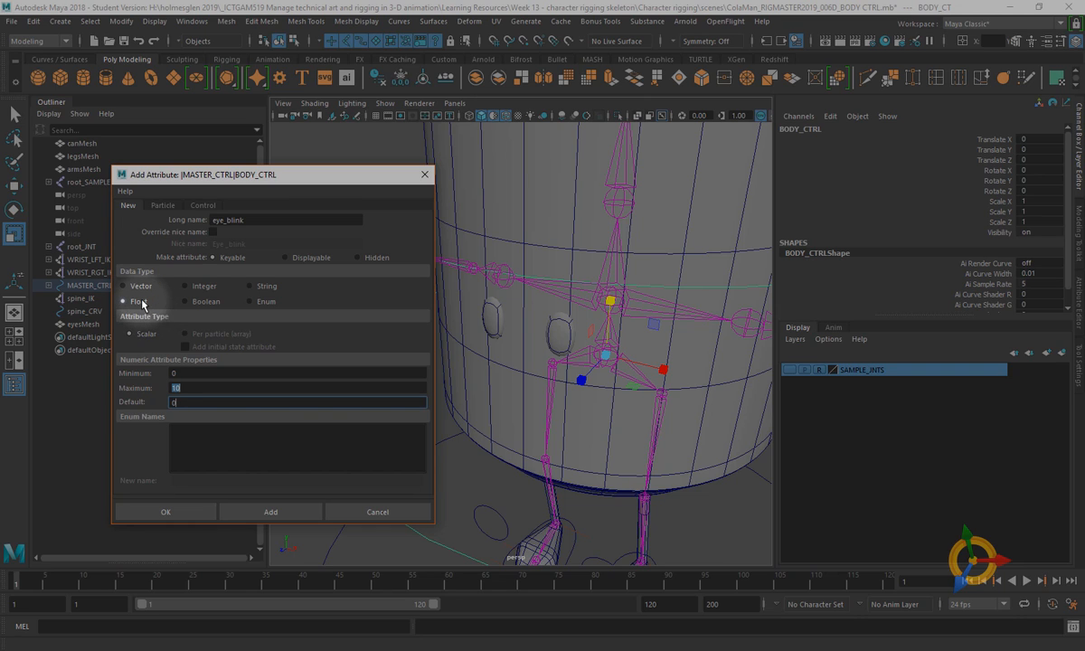
{"action": "left_click", "coordinate": [166, 511]}
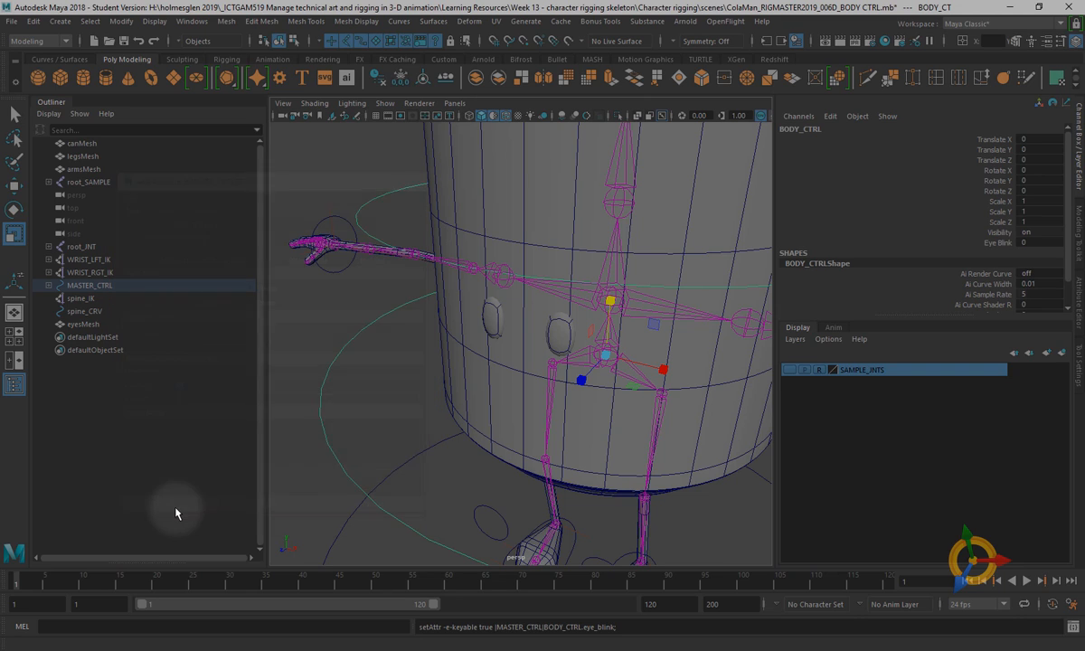
Test the range of BODY_CTRL's Eye Blink attribute with values such as 8 and 10, and return it to 0
{"action": "left_click", "coordinate": [999, 244]}
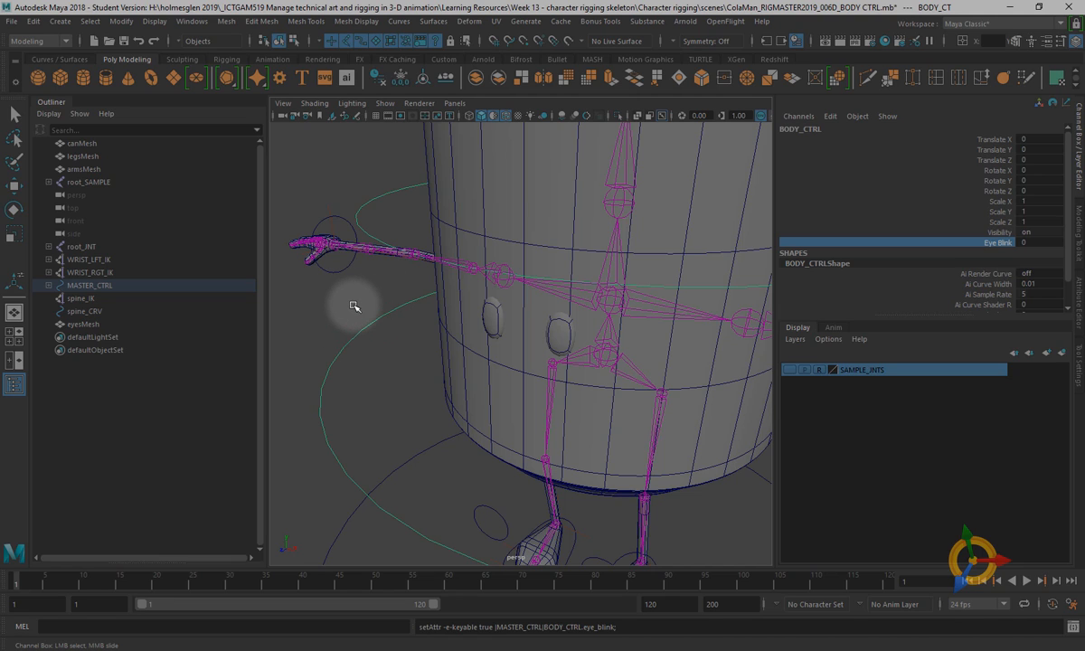
{"action": "middle_click_drag", "start_coordinate": [353, 304], "coordinate": [283, 298]}
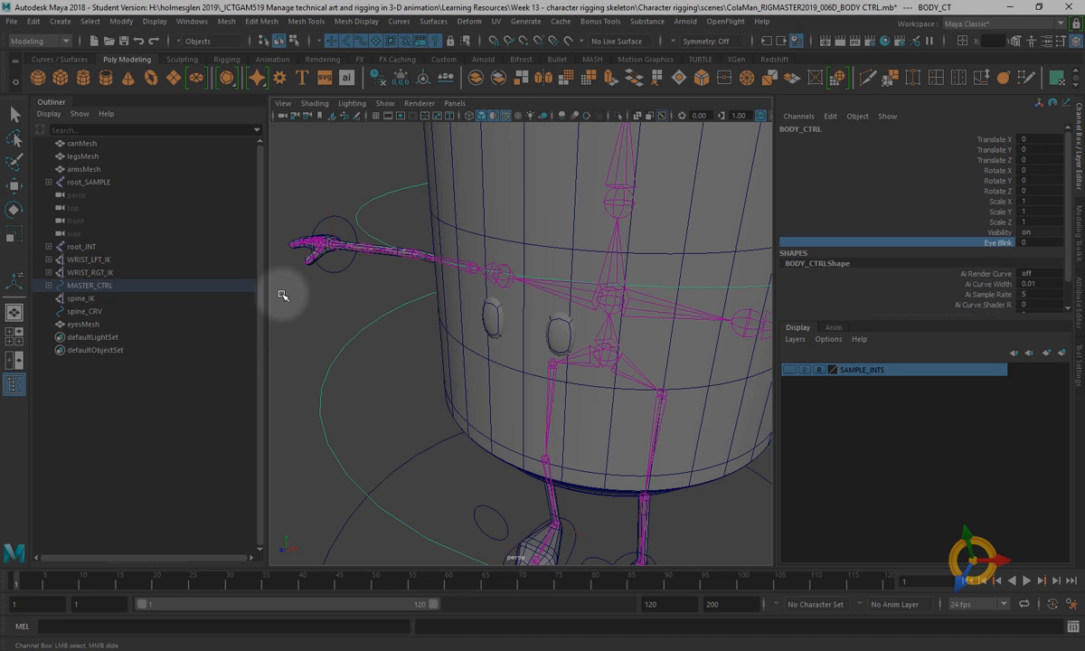
{"action": "left_click", "coordinate": [1035, 243]}
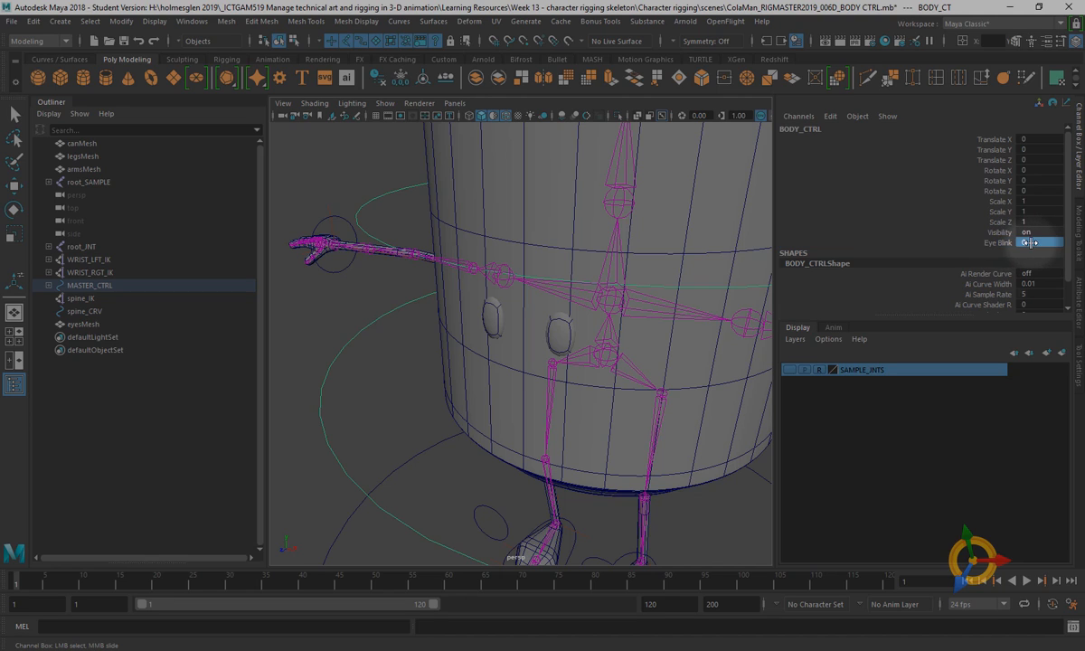
{"action": "type", "text": "8"}
{"action": "key", "text": "Return"}
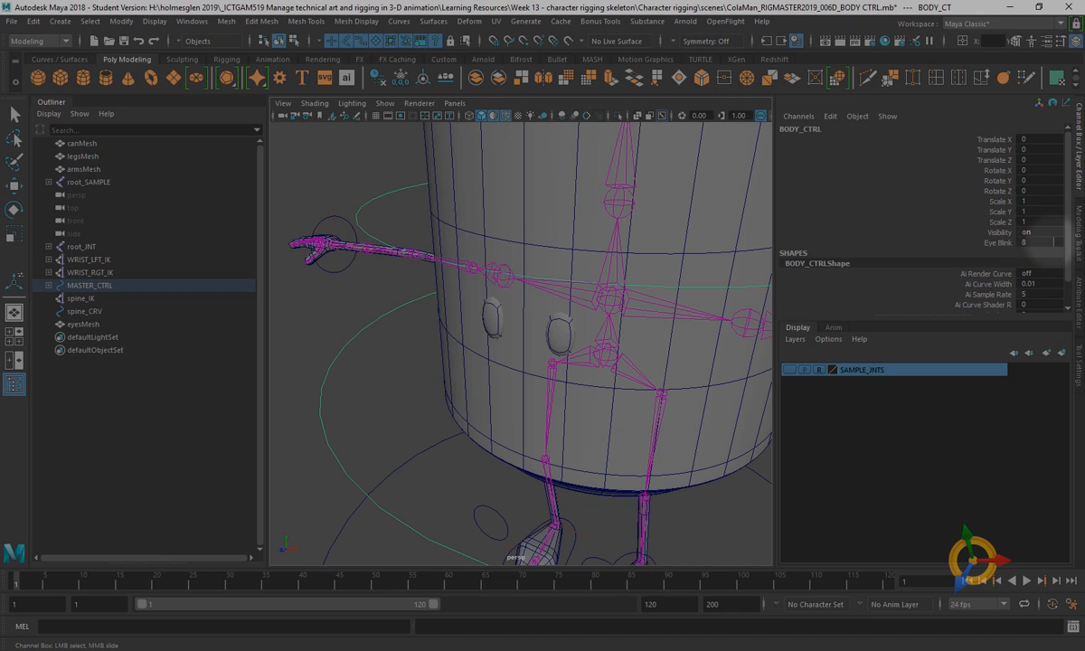
{"action": "double_click", "coordinate": [1031, 242]}
{"action": "type", "text": "3"}
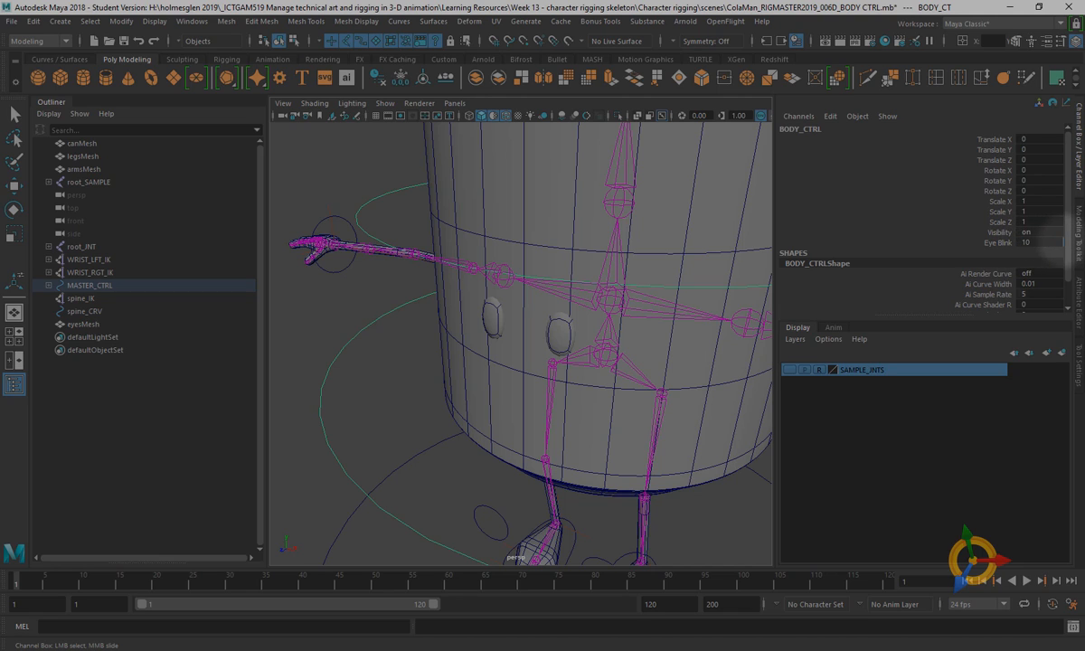
{"action": "middle_click_drag", "start_coordinate": [945, 230], "coordinate": [1036, 244]}
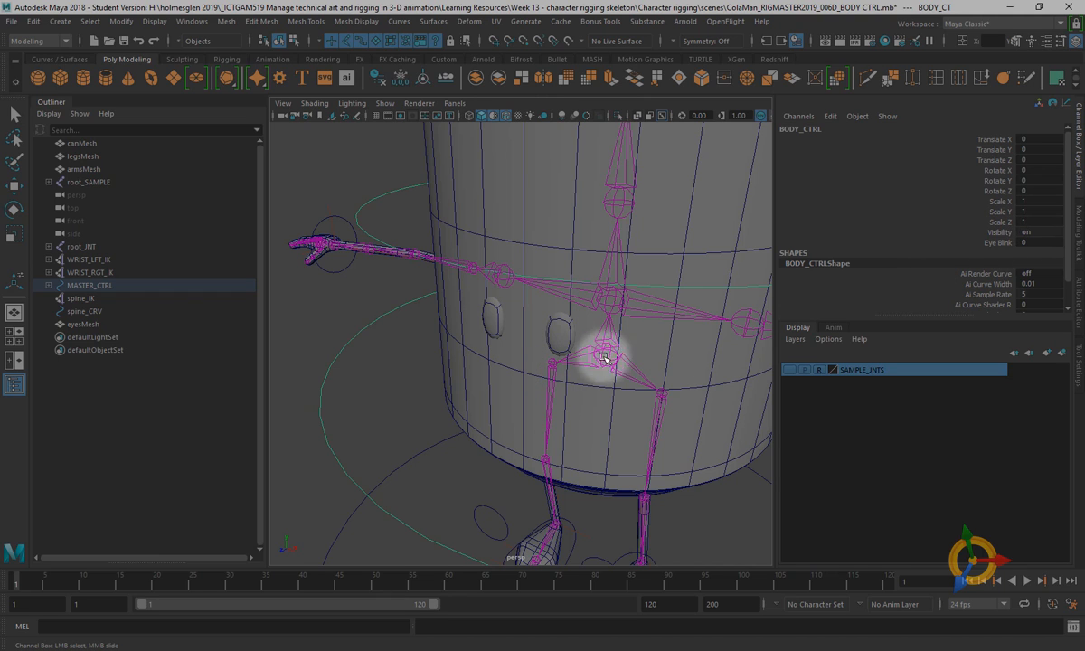
Open Set Driven Key for eyesMesh as the driven object and choose its Scale Y attribute
{"action": "left_click", "coordinate": [495, 326]}
{"action": "key", "text": "r"}
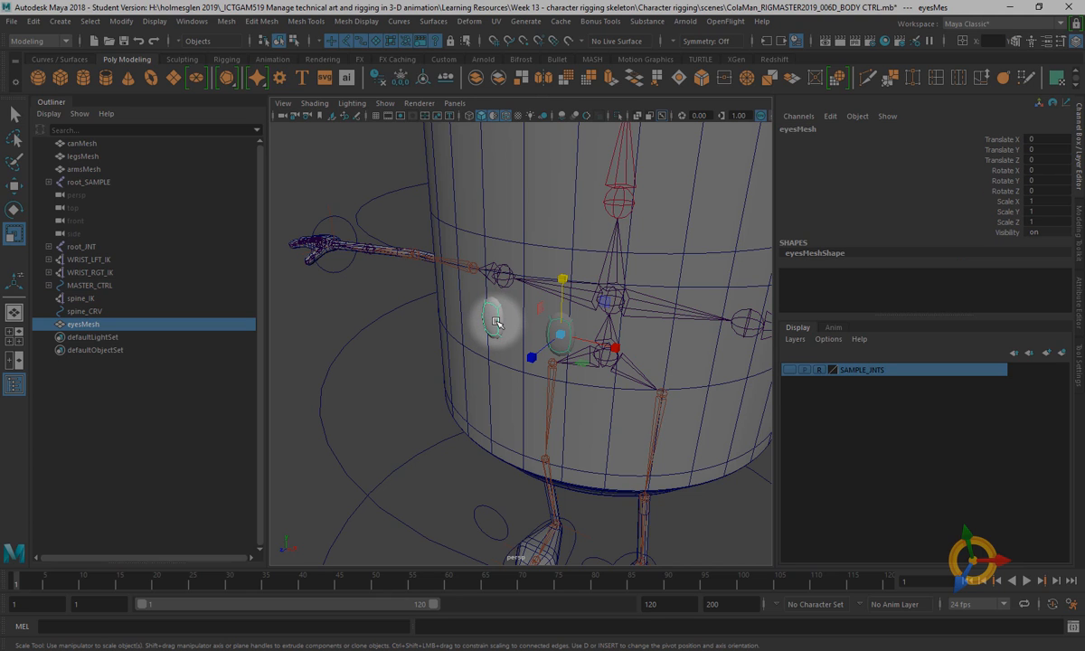
{"action": "left_click", "coordinate": [66, 42]}
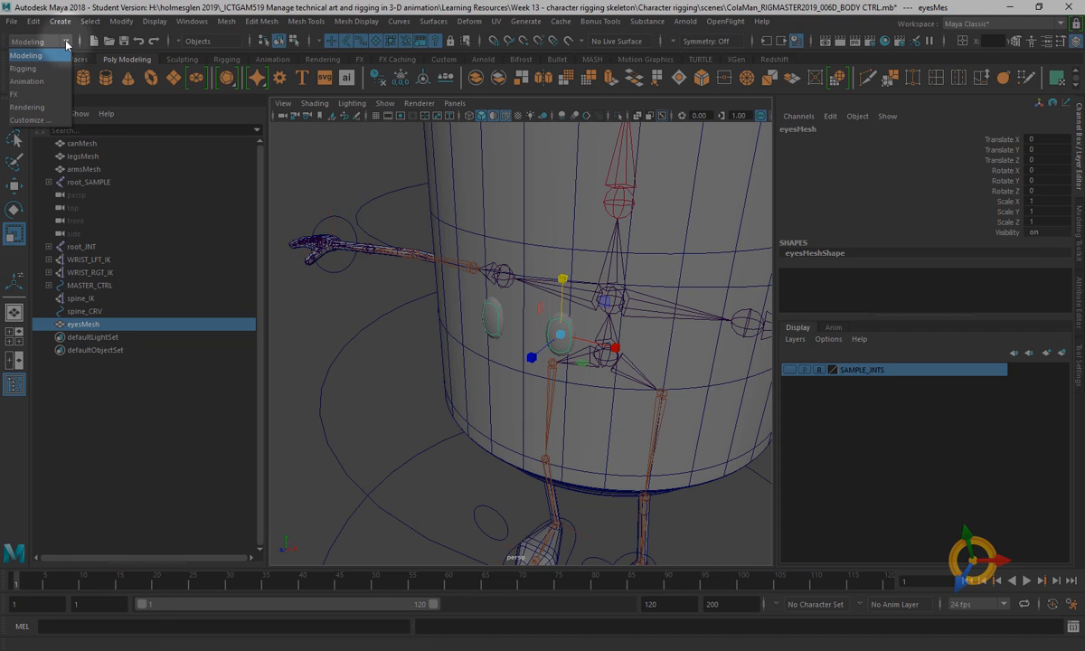
{"action": "left_click", "coordinate": [28, 81]}
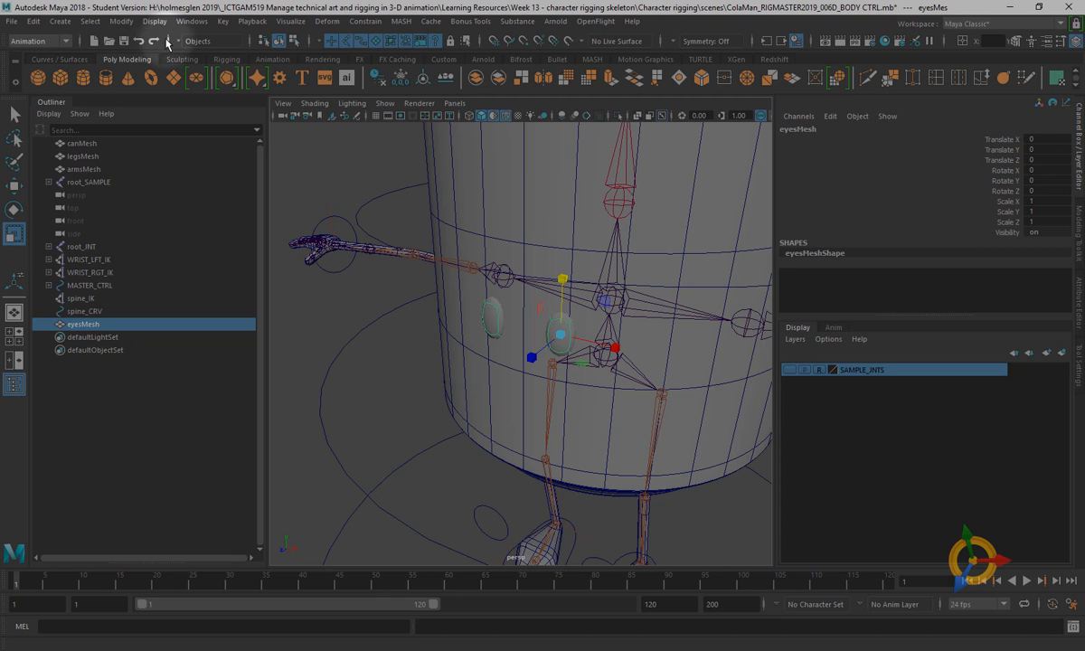
{"action": "left_click", "coordinate": [221, 22]}
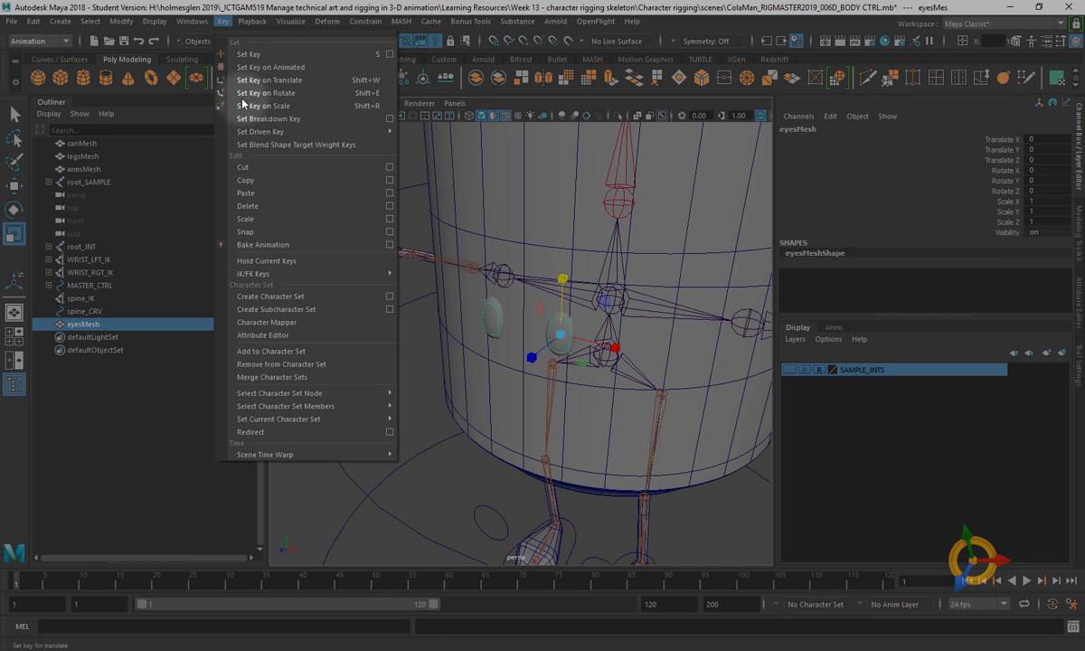
{"action": "mouse_move", "coordinate": [240, 132]}
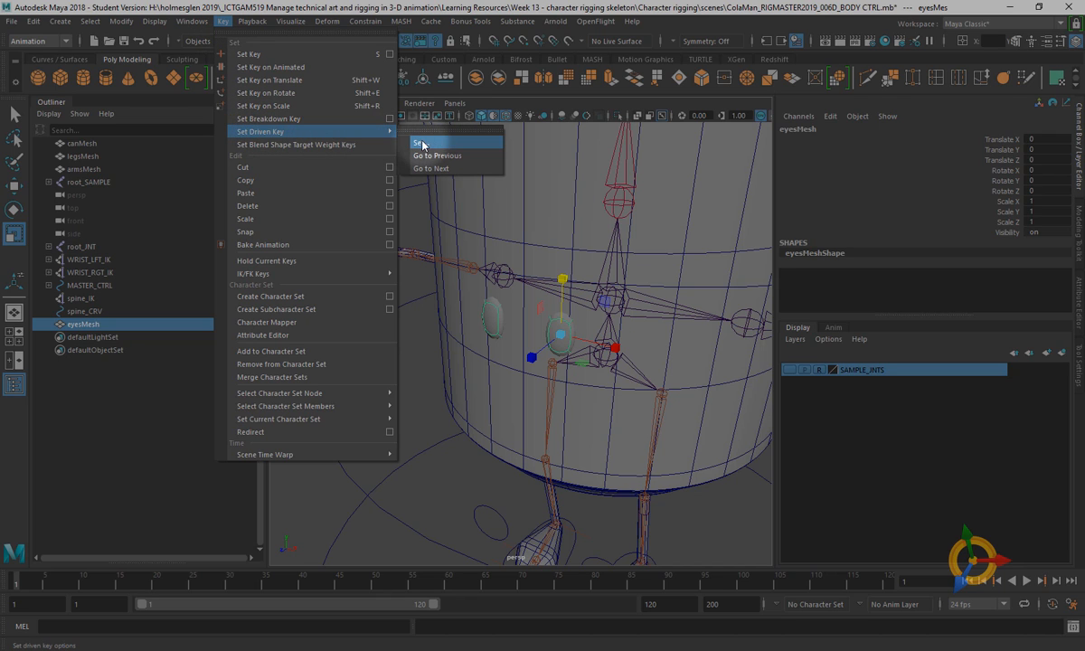
{"action": "left_click", "coordinate": [425, 143]}
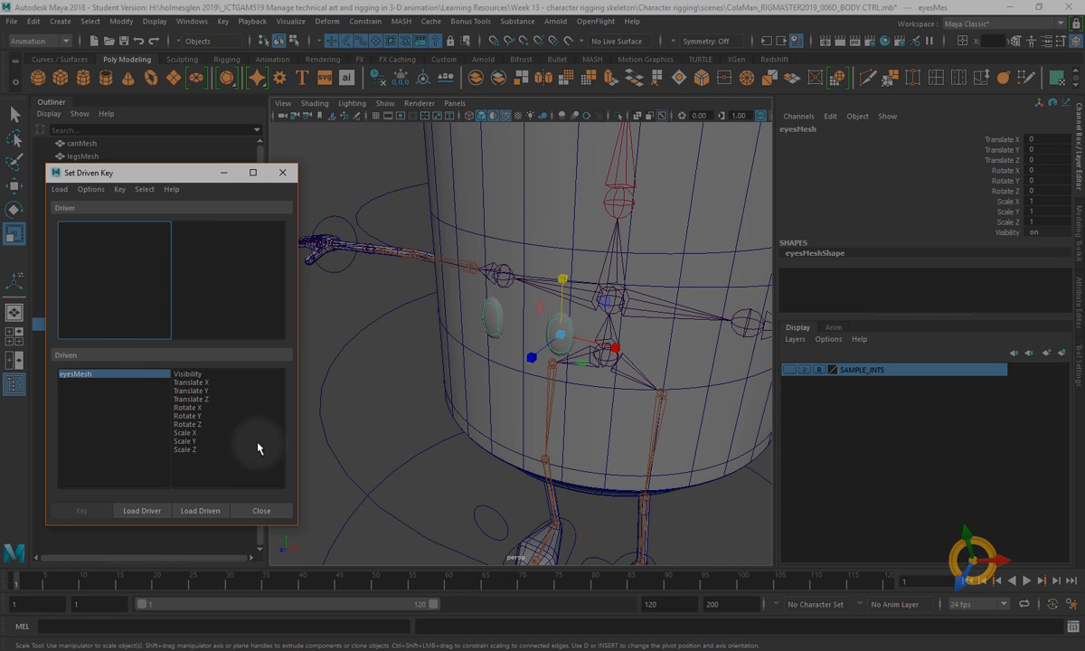
{"action": "left_click", "coordinate": [191, 441]}
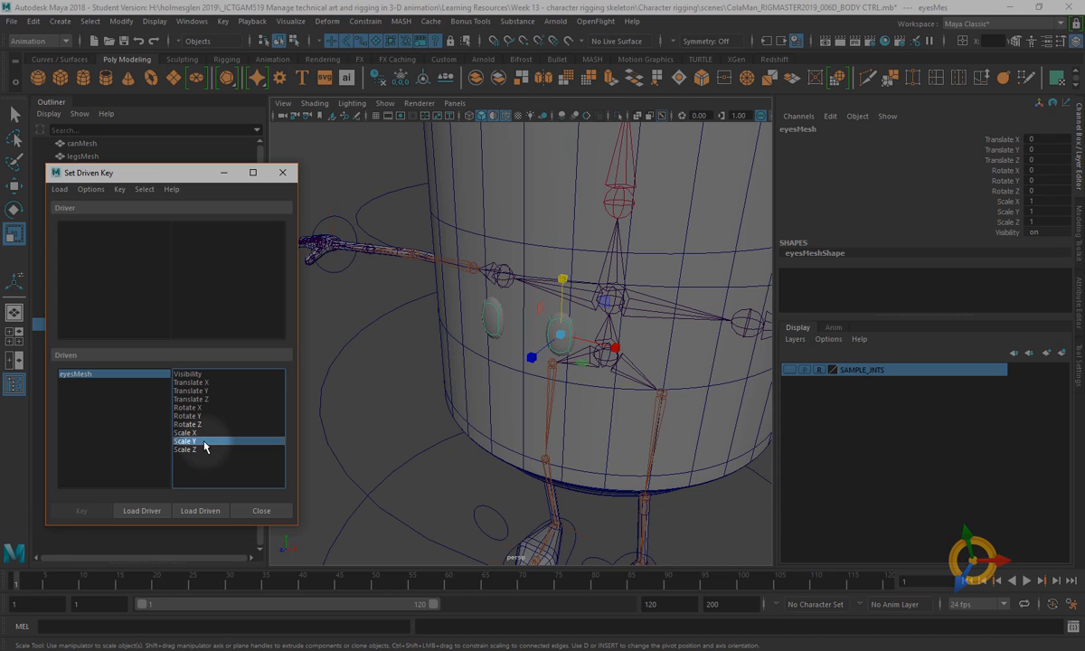
{"action": "mouse_move", "coordinate": [172, 174]}
{"action": "left_mouse_down"}
{"action": "mouse_move", "coordinate": [262, 184]}
{"action": "mouse_move", "coordinate": [169, 195]}
{"action": "left_mouse_up"}
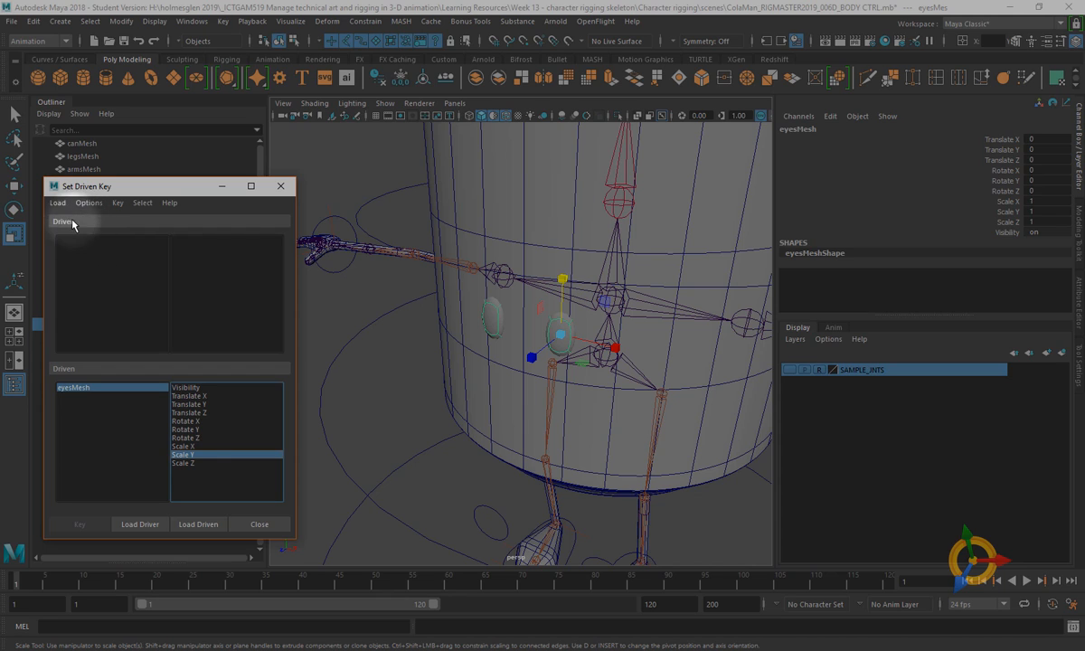
Load BODY_CTRL as the driver in Set Driven Key and choose its Eye Blink attribute
{"action": "left_click", "coordinate": [356, 337]}
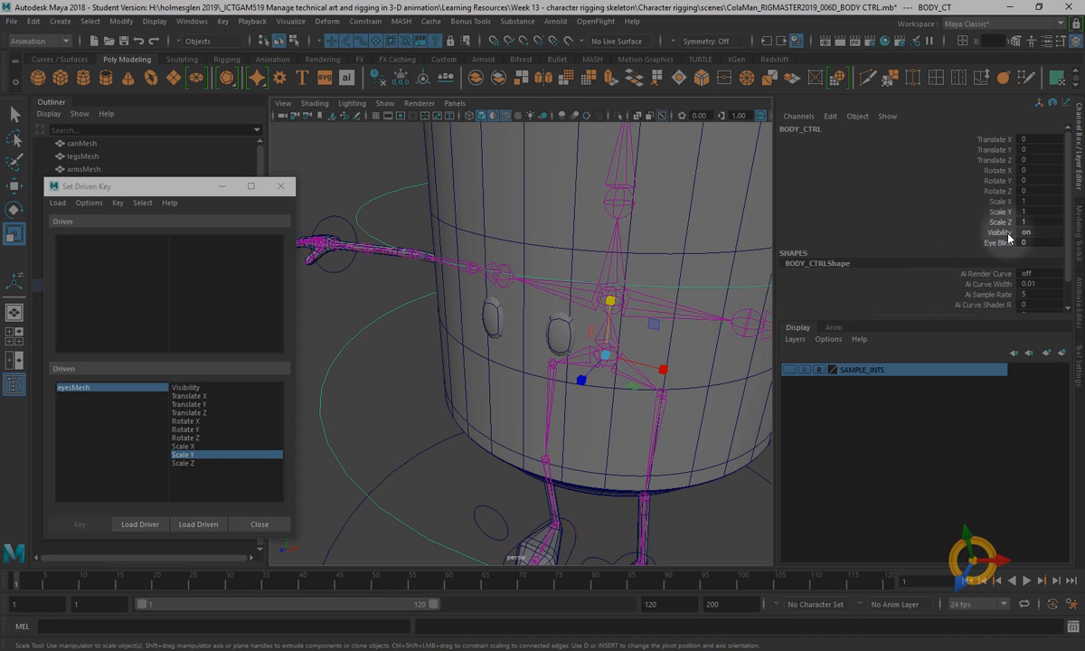
{"action": "left_click", "coordinate": [141, 524]}
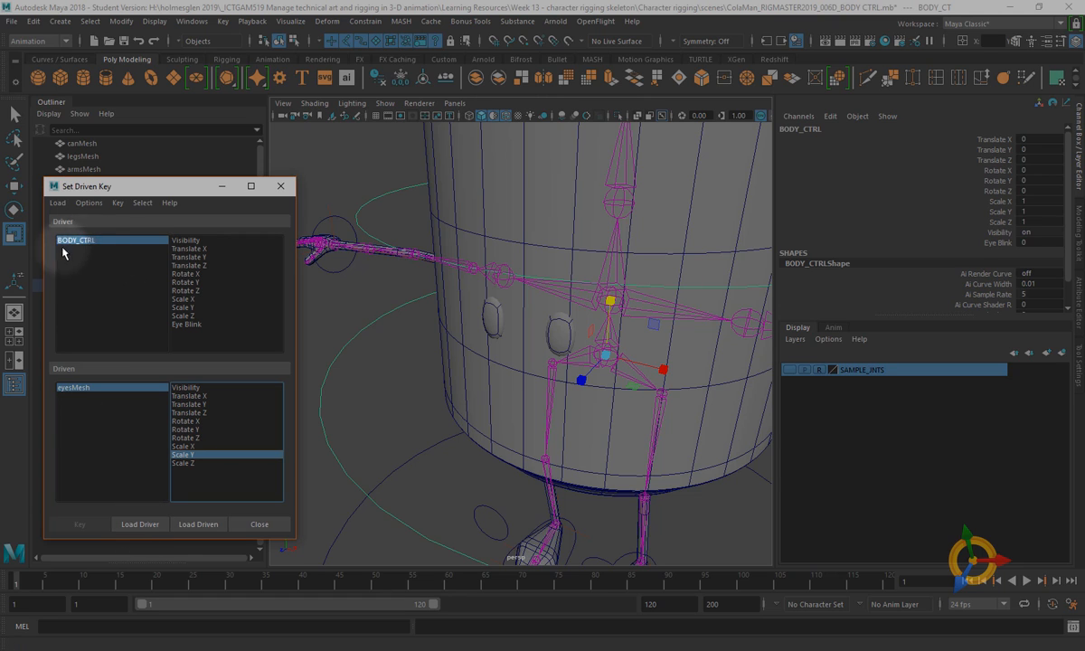
{"action": "left_click", "coordinate": [195, 324]}
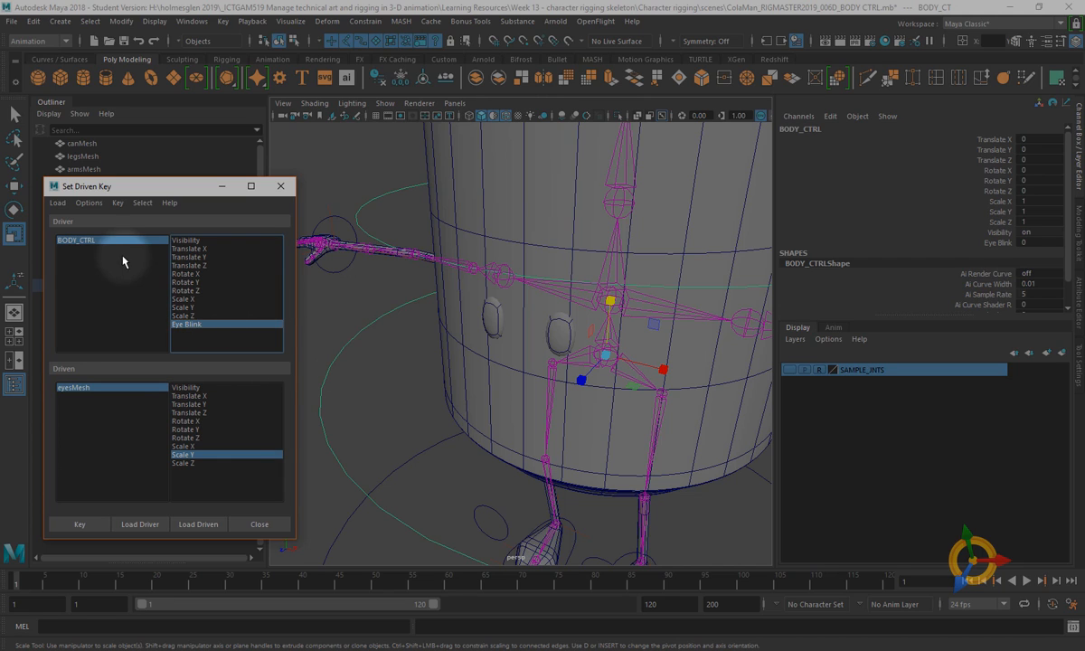
{"action": "left_click", "coordinate": [80, 243]}
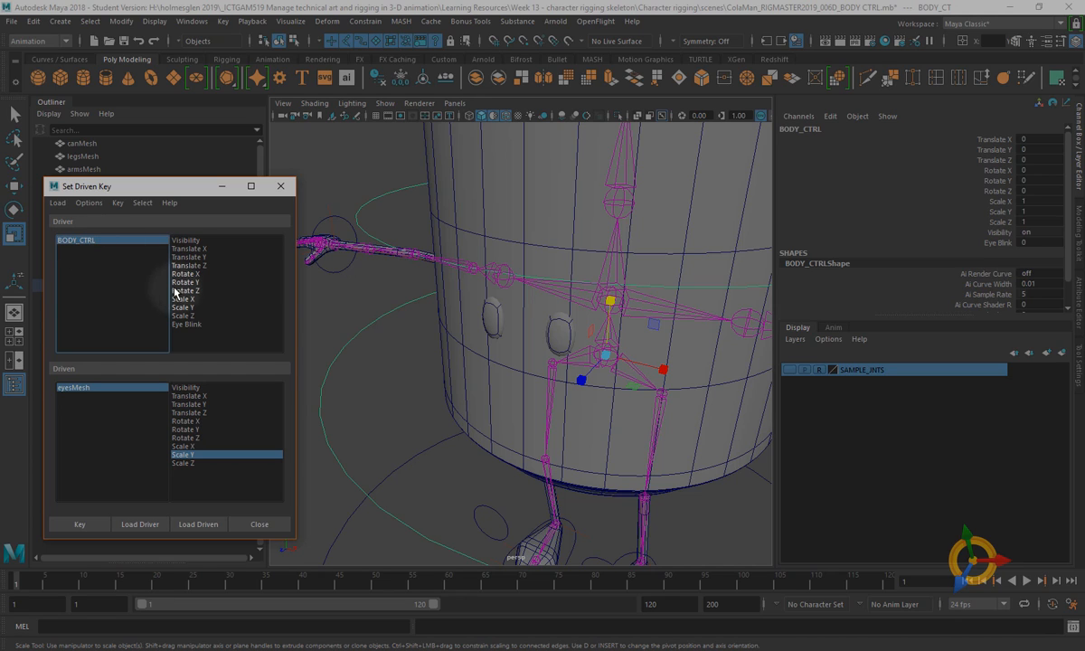
{"action": "left_click", "coordinate": [185, 326]}
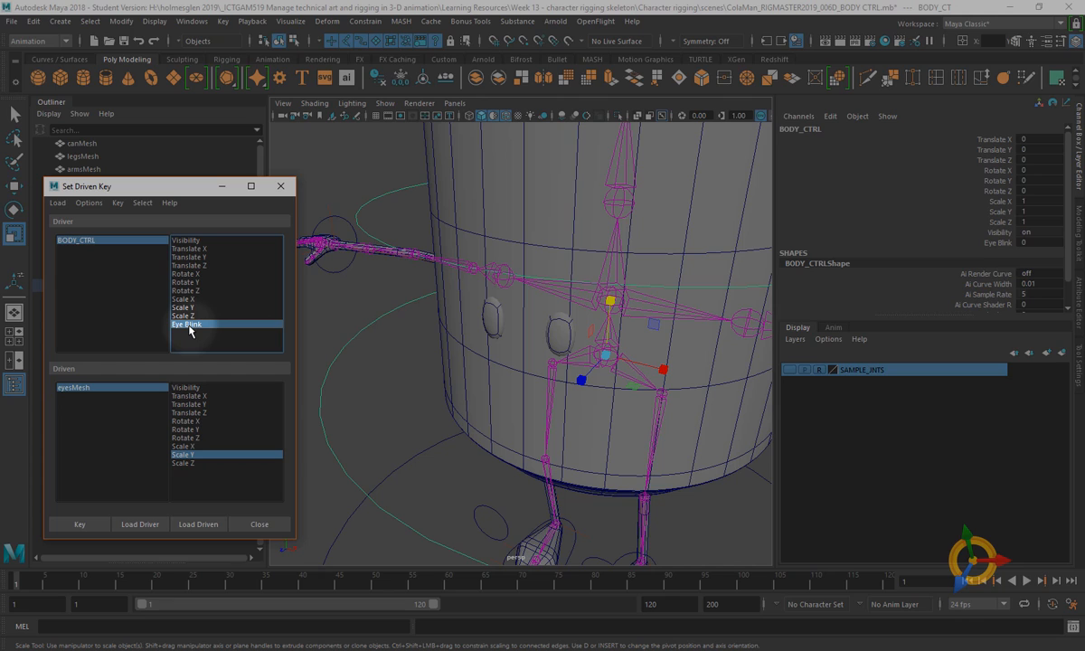
{"action": "left_click", "coordinate": [97, 390]}
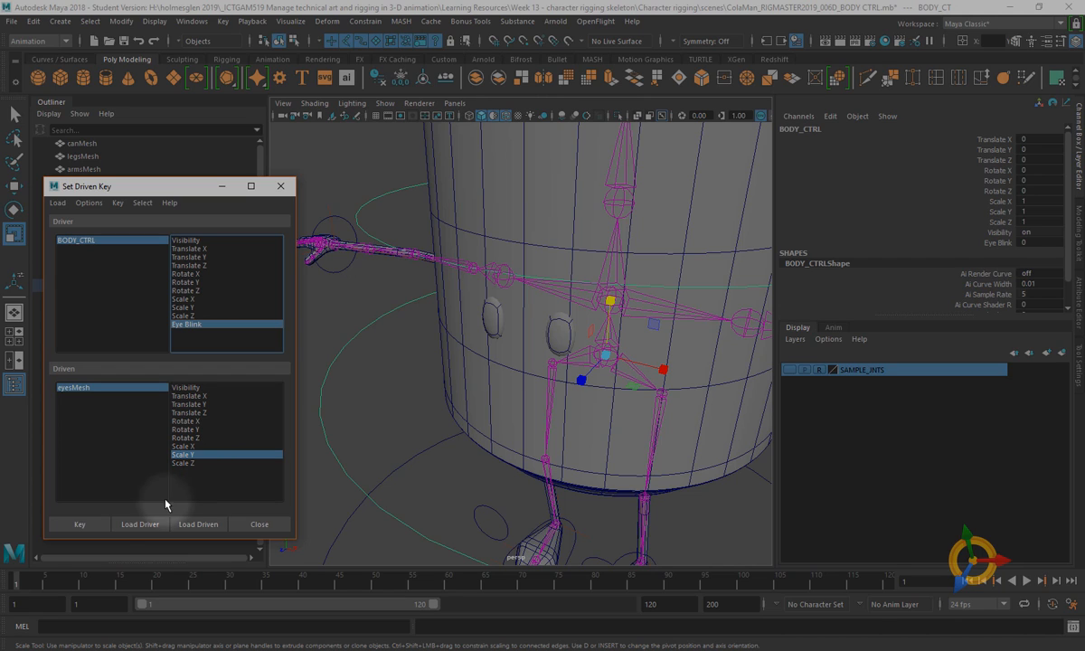
Key the open-eye pose with Eye Blink at 0 and eyesMesh Scale Y at 1, and reselect the BODY_CTRL driver
{"action": "left_click", "coordinate": [79, 525]}
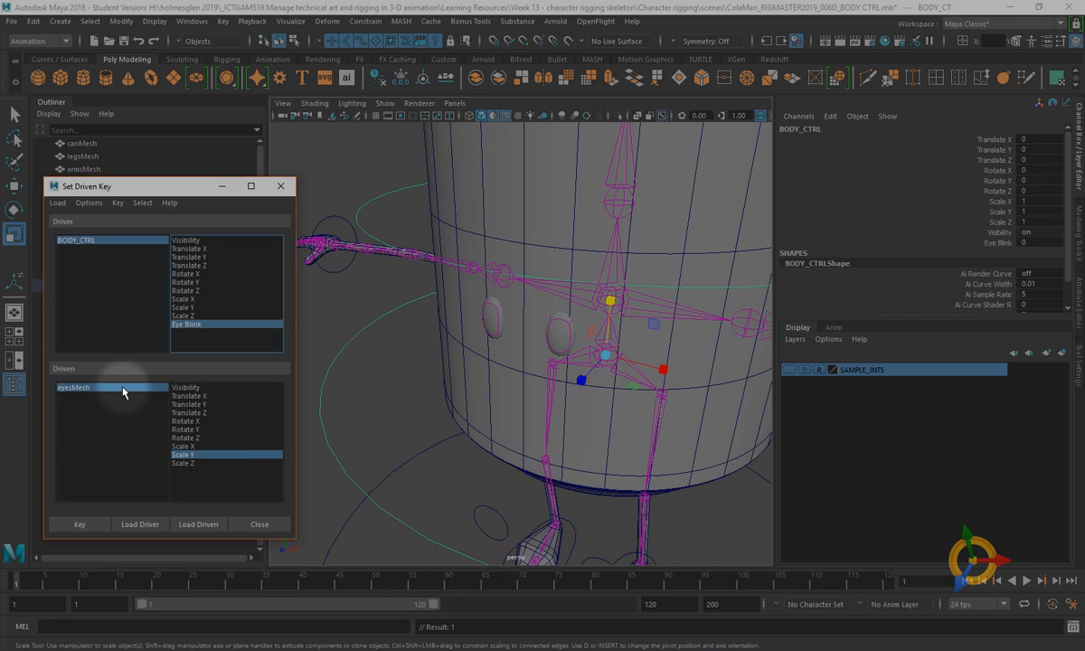
{"action": "left_click", "coordinate": [82, 387]}
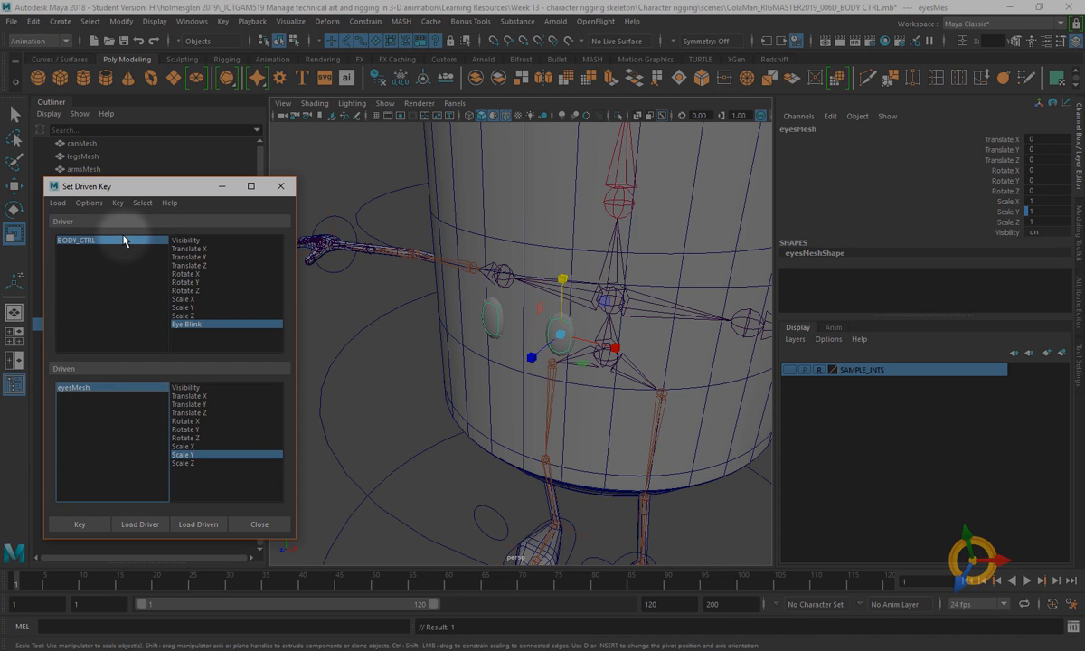
{"action": "left_click", "coordinate": [92, 241]}
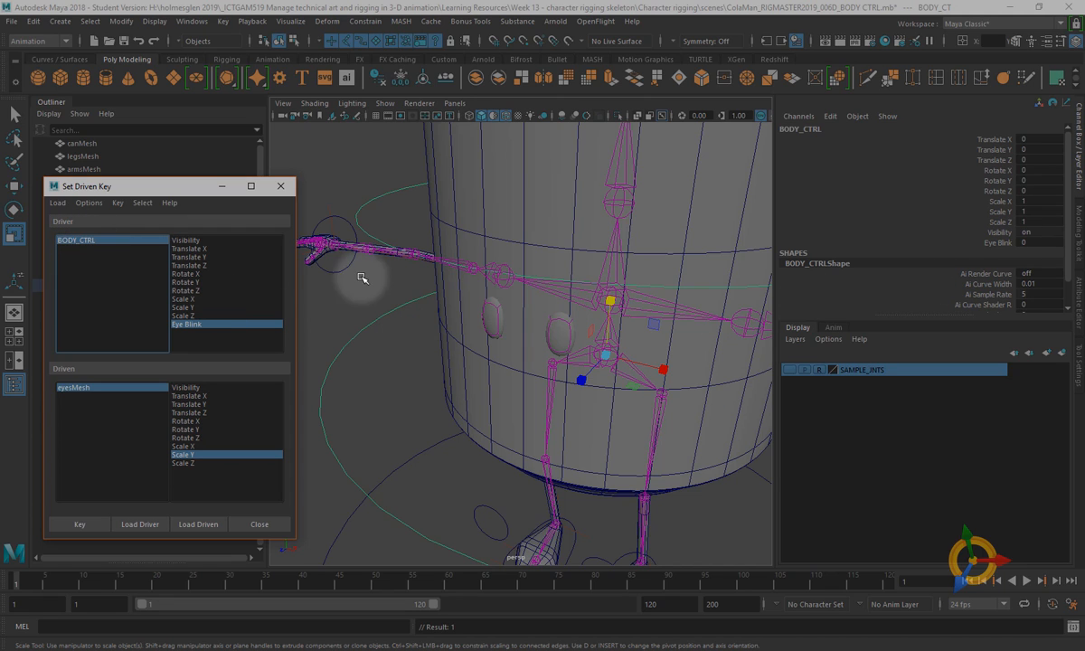
Set BODY_CTRL's Eye Blink to 10 and flatten eyesMesh to a Scale Y of 0.116 for the closed-eye driven key
{"action": "left_click", "coordinate": [1029, 242]}
{"action": "left_click_drag", "start_coordinate": [1023, 242], "coordinate": [1057, 242], "text": "ctrl"}
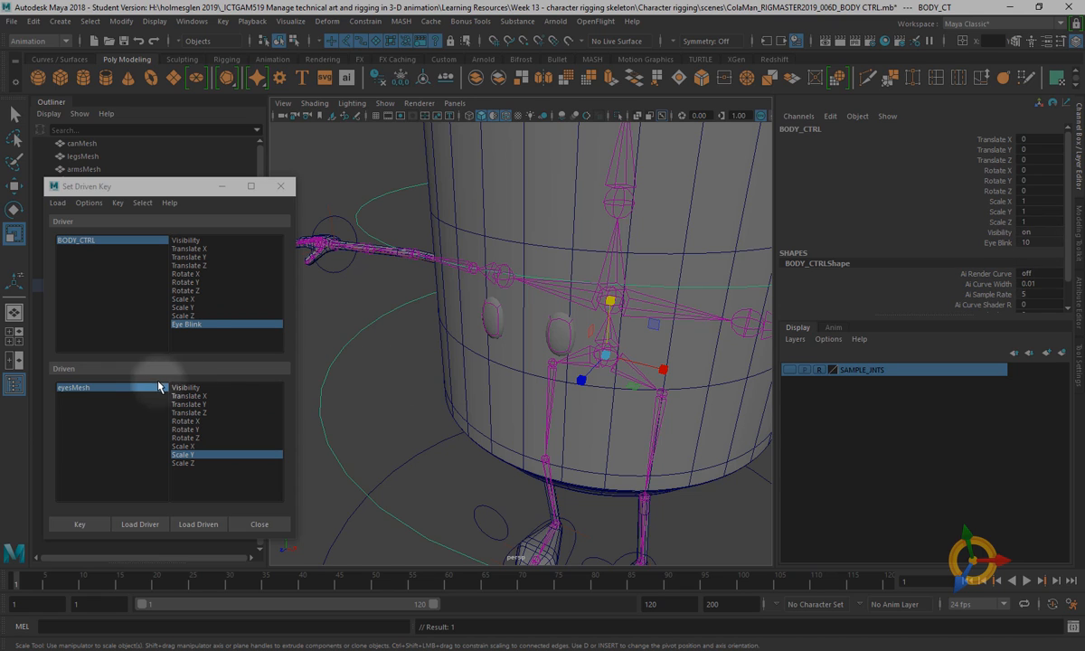
{"action": "left_click", "coordinate": [85, 394]}
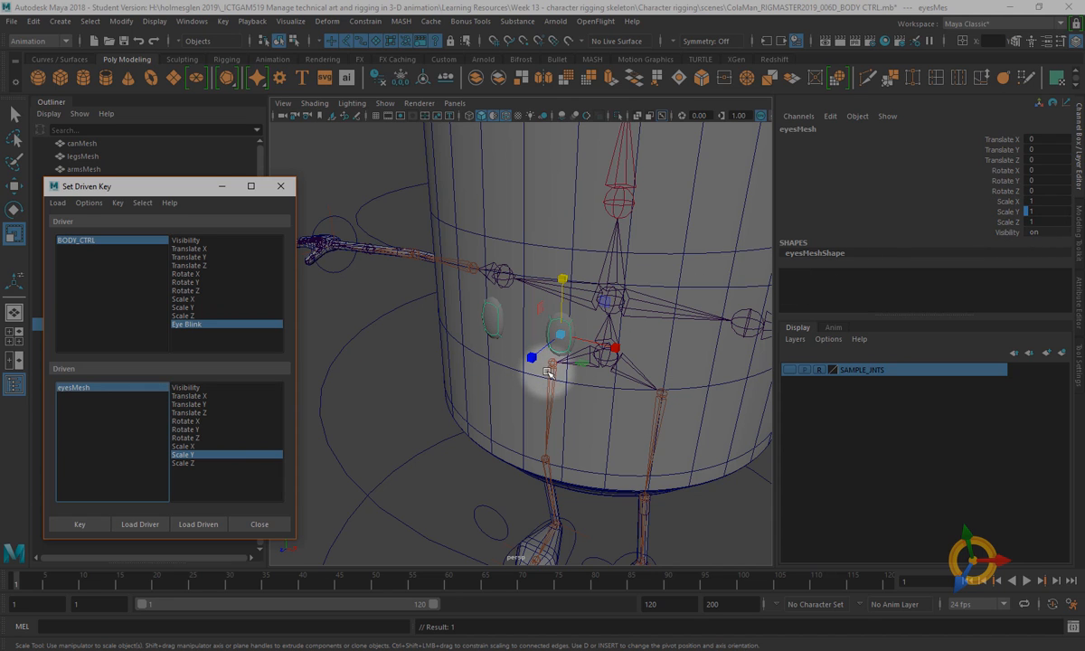
{"action": "left_click_drag", "start_coordinate": [610, 345], "coordinate": [624, 306], "text": "alt"}
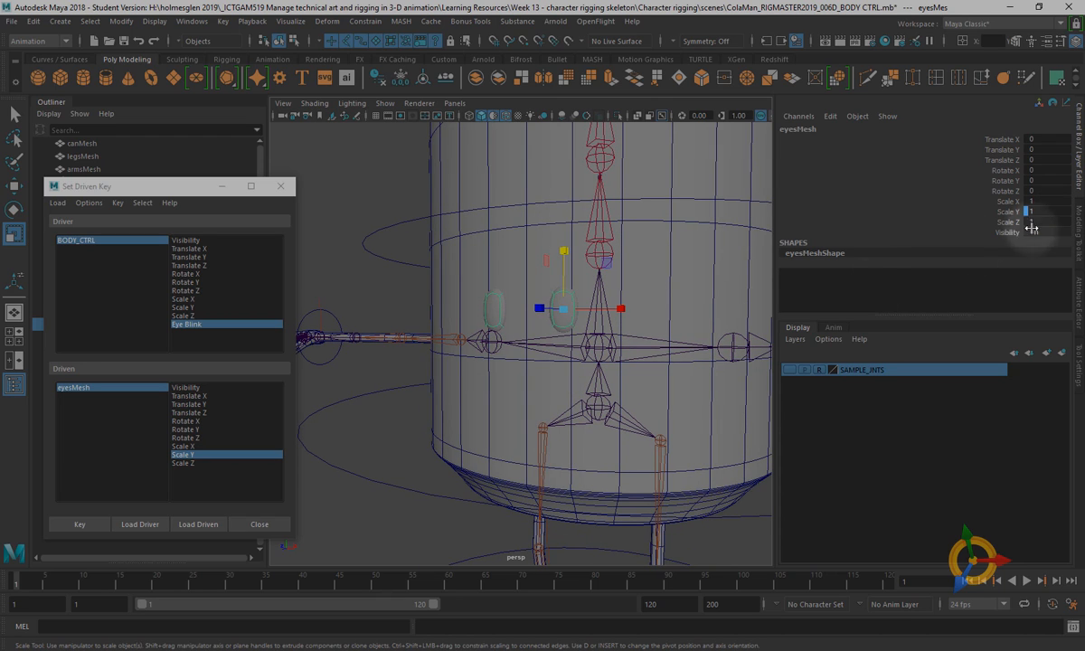
{"action": "left_click_drag", "start_coordinate": [563, 252], "coordinate": [549, 302]}
{"action": "right_click_drag", "start_coordinate": [622, 390], "coordinate": [702, 477], "text": "alt"}
{"action": "mouse_move", "coordinate": [650, 437]}
{"action": "left_mouse_down", "text": "alt"}
{"action": "mouse_move", "coordinate": [672, 453]}
{"action": "mouse_move", "coordinate": [649, 455]}
{"action": "left_mouse_up", "text": "alt"}
{"action": "right_click_drag", "start_coordinate": [661, 454], "coordinate": [569, 362], "text": "alt"}
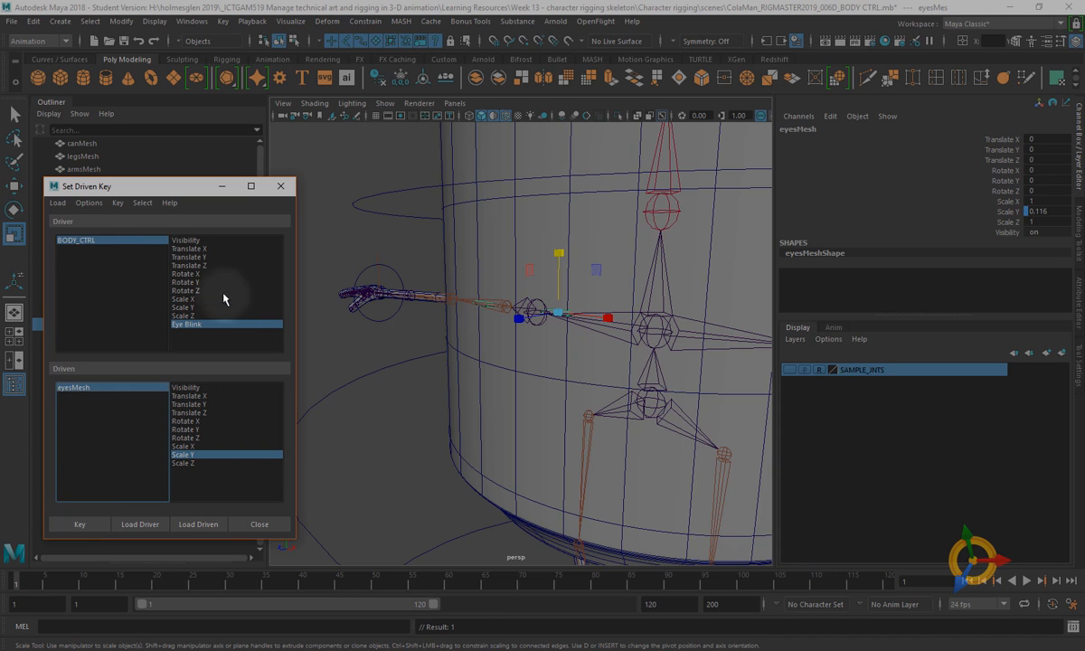
Return BODY_CTRL's Eye Blink to 0 to test the blink, and close Set Driven Key
{"action": "left_click", "coordinate": [78, 240]}
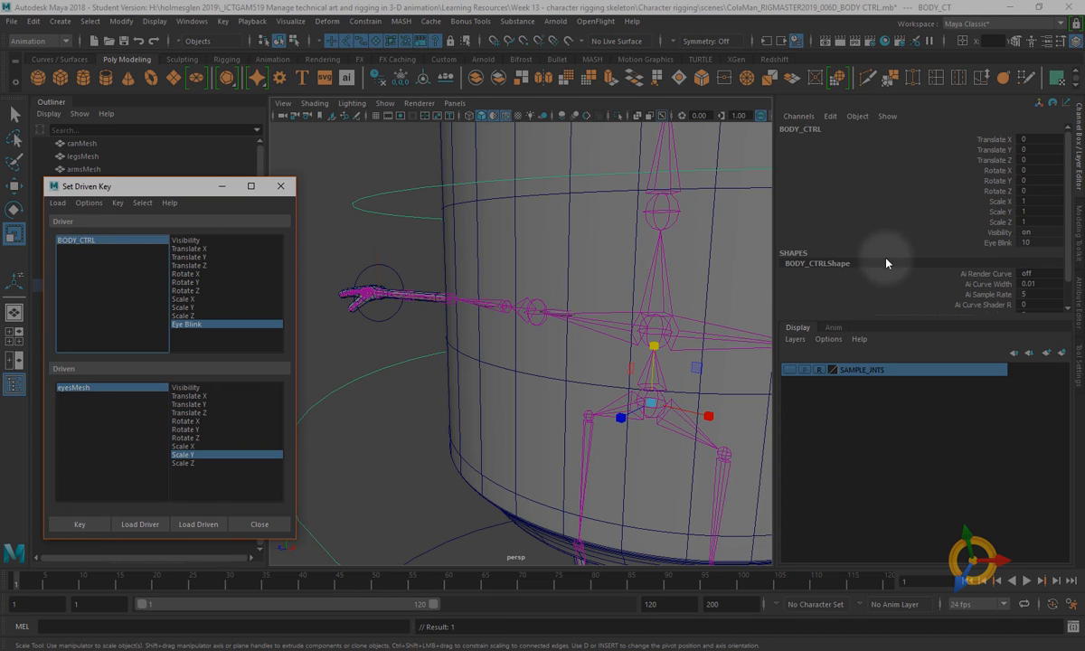
{"action": "left_click", "coordinate": [1057, 244]}
{"action": "type", "text": "0"}
{"action": "key", "text": "Return"}
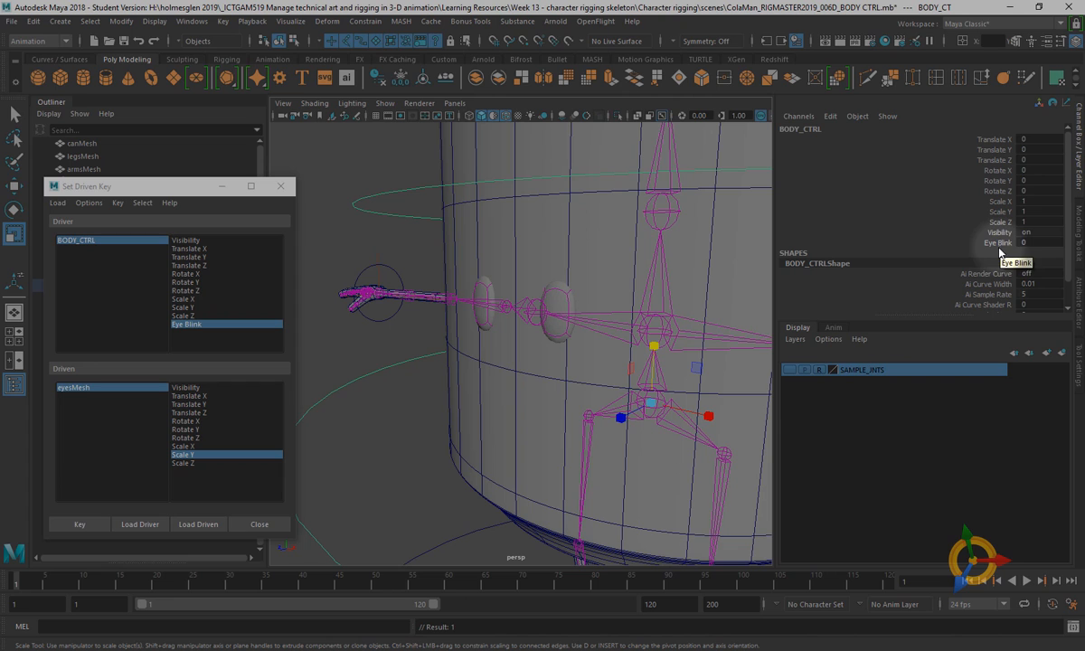
{"action": "left_click", "coordinate": [258, 524]}
Deselect BODY_CTRL, select eyesMesh in the perspective view and activate the Move tool on it
{"action": "left_click_drag", "start_coordinate": [593, 368], "coordinate": [547, 356], "text": "alt"}
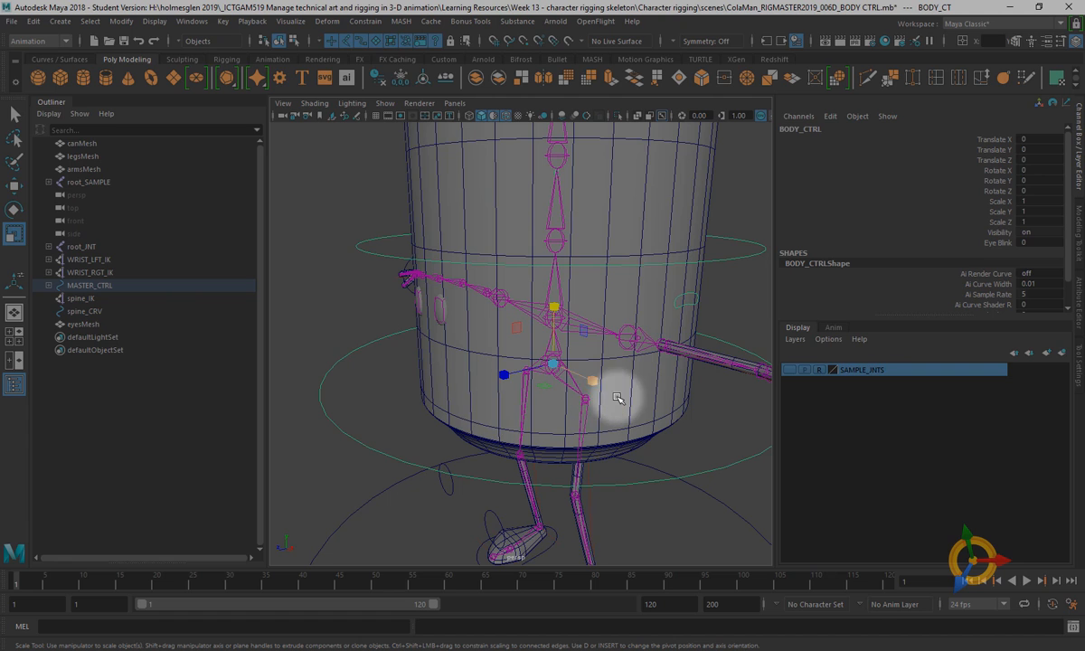
{"action": "left_click_drag", "start_coordinate": [617, 395], "coordinate": [633, 337], "text": "alt"}
{"action": "left_click", "coordinate": [311, 281]}
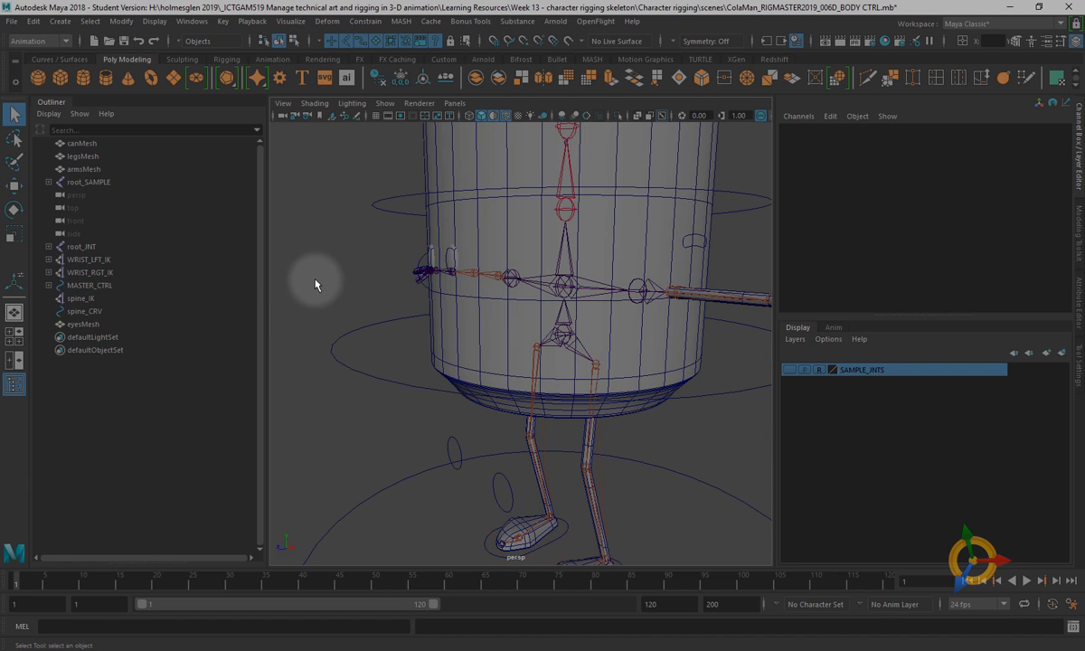
{"action": "left_click_drag", "start_coordinate": [402, 269], "coordinate": [436, 295], "text": "alt"}
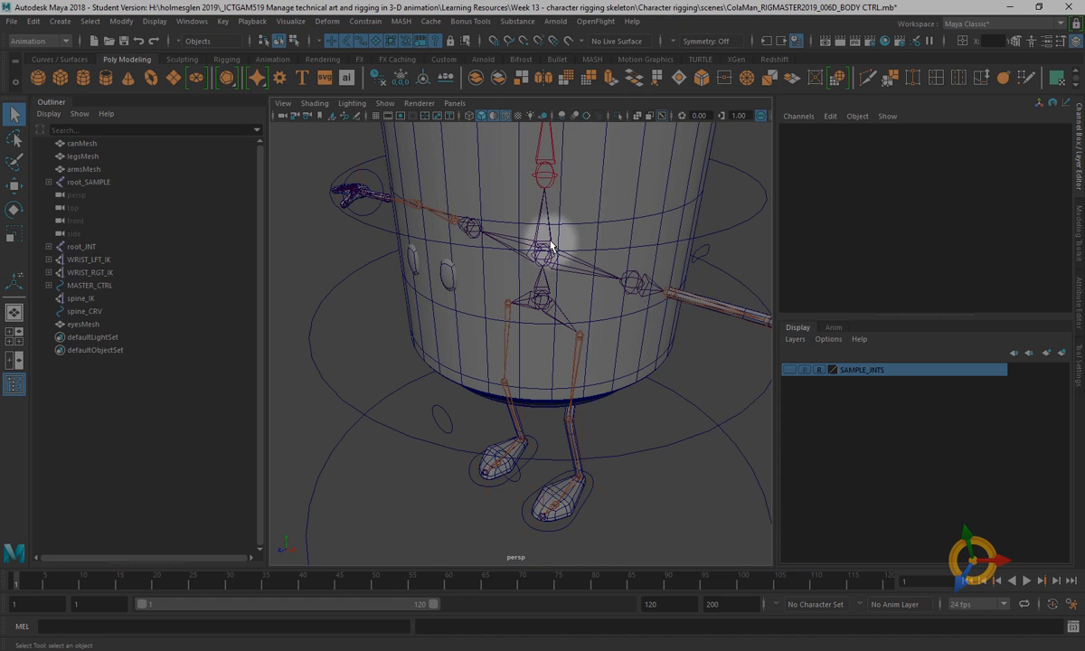
{"action": "left_click", "coordinate": [442, 284]}
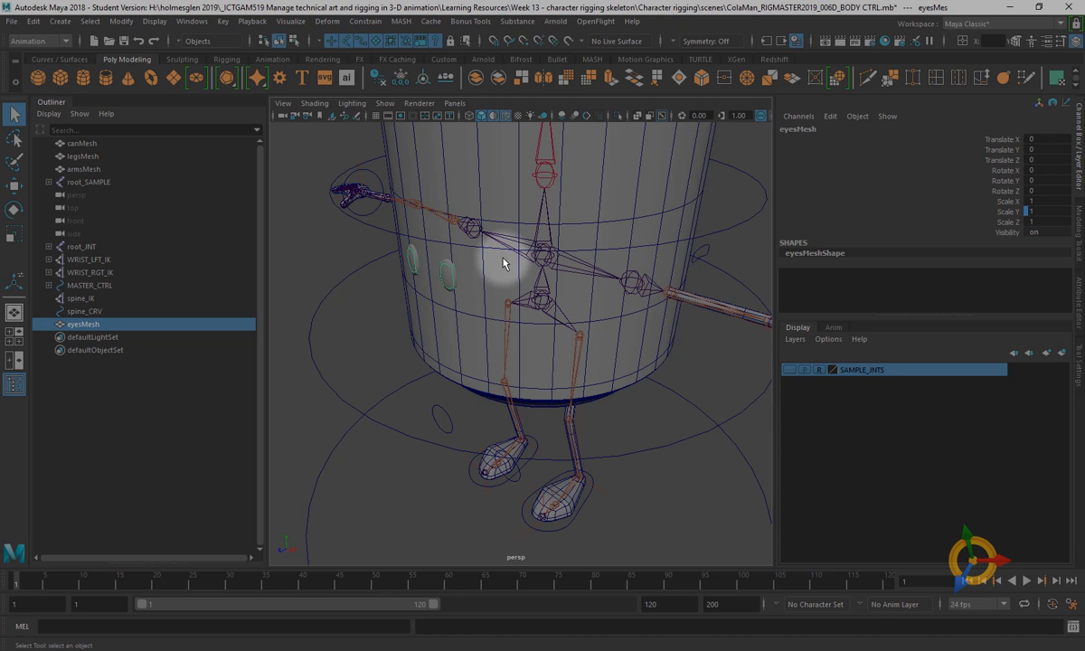
{"action": "left_click_drag", "start_coordinate": [629, 417], "coordinate": [461, 321], "text": "alt"}
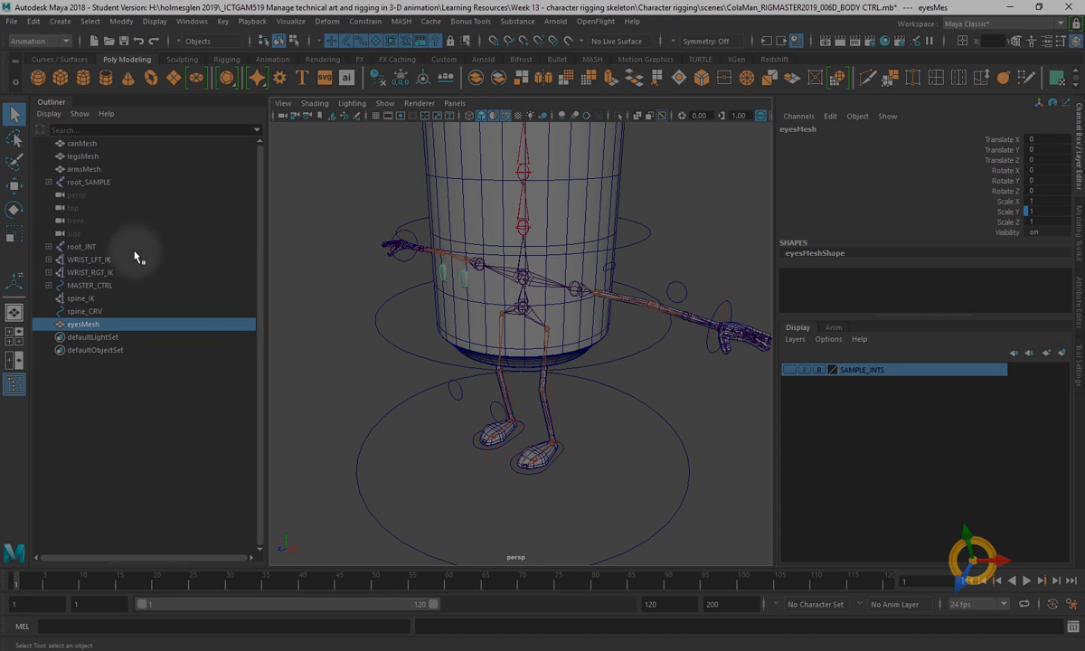
{"action": "left_click", "coordinate": [15, 187]}
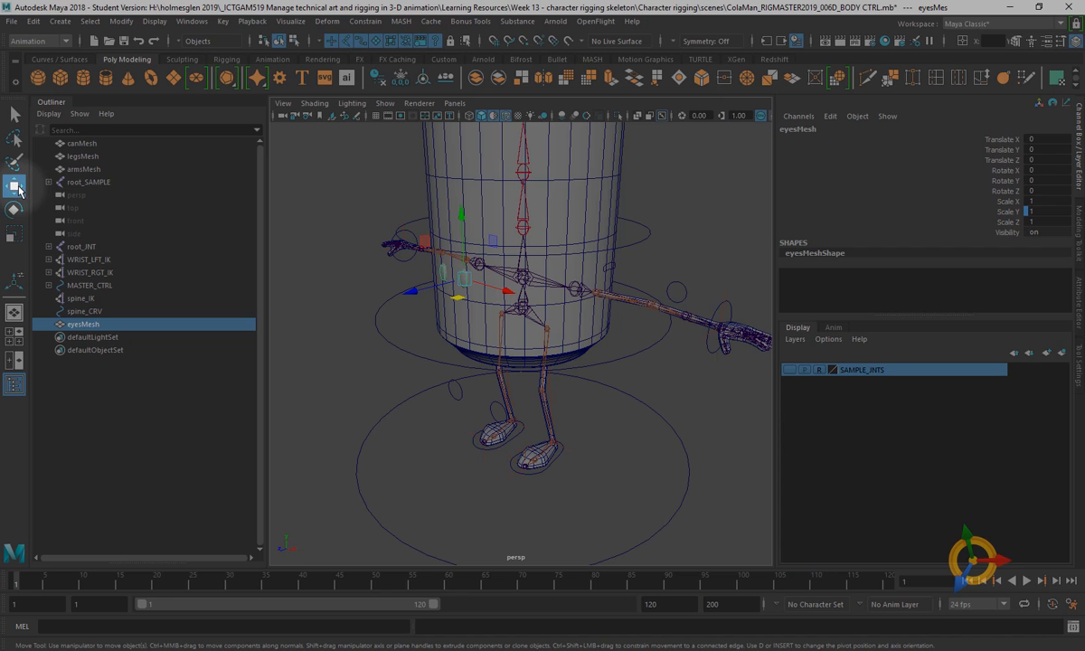
Move eyesMesh's pivot onto the body joint at the centre of the shoulders with pivot editing and curve/point snapping, and finish pivot editing
{"action": "left_click_drag", "start_coordinate": [564, 417], "coordinate": [651, 354], "text": "alt"}
{"action": "right_click_drag", "start_coordinate": [522, 324], "coordinate": [623, 386], "text": "alt"}
{"action": "middle_click_drag", "start_coordinate": [555, 333], "coordinate": [595, 351], "text": "alt"}
{"action": "left_click_drag", "start_coordinate": [520, 288], "coordinate": [572, 305], "text": "alt"}
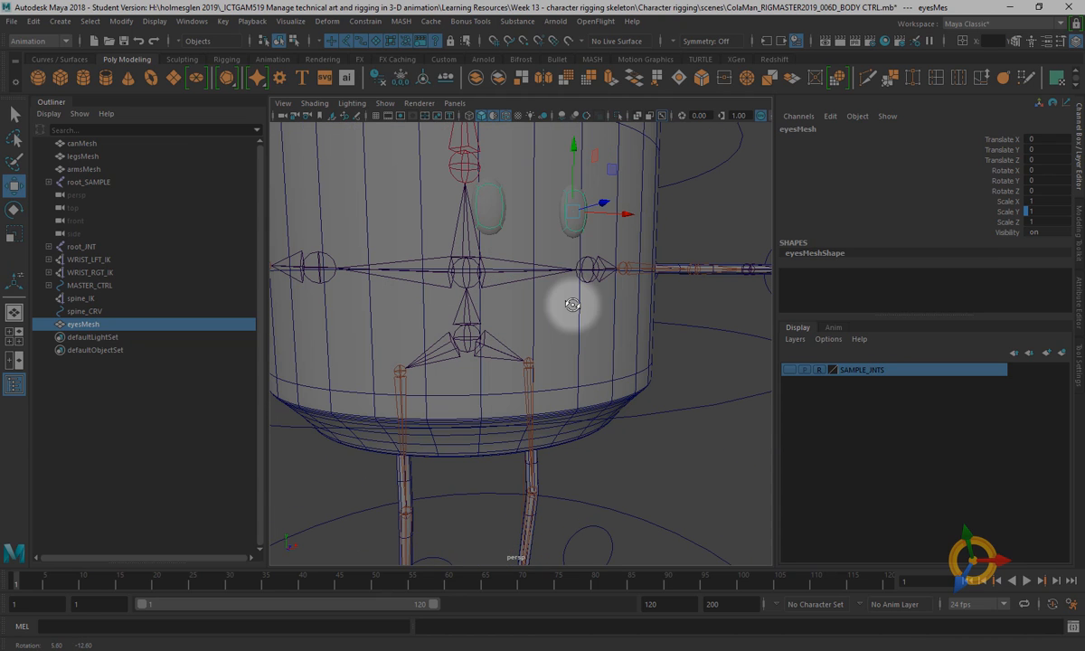
{"action": "left_click", "coordinate": [573, 213]}
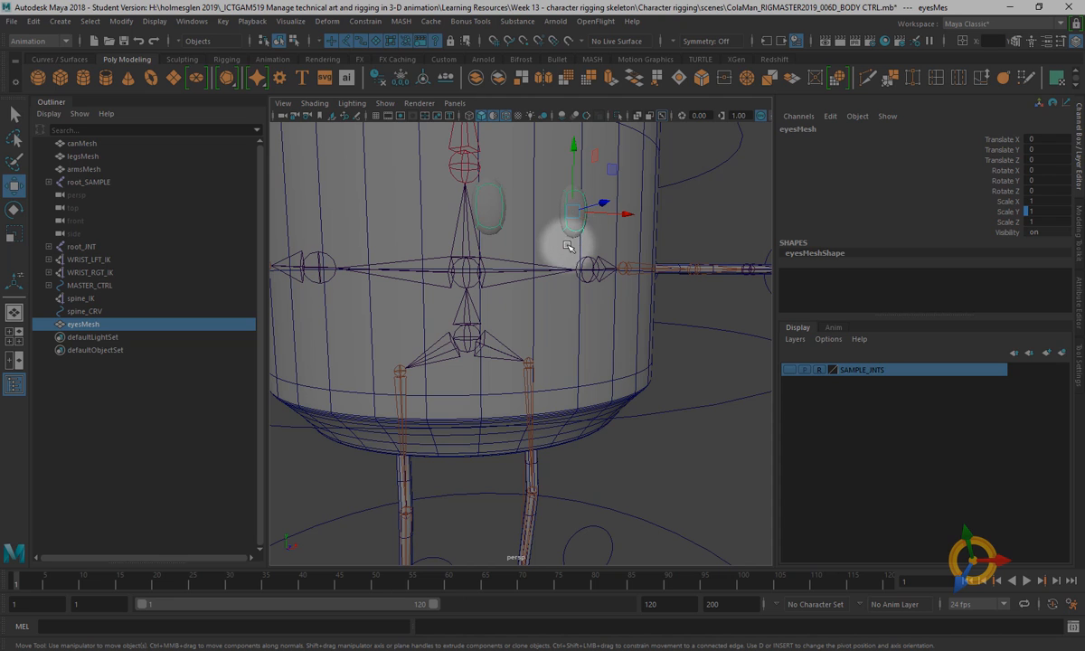
{"action": "mouse_move", "coordinate": [600, 233]}
{"action": "left_mouse_down", "text": "alt"}
{"action": "mouse_move", "coordinate": [612, 231]}
{"action": "mouse_move", "coordinate": [601, 227]}
{"action": "left_mouse_up", "text": "alt"}
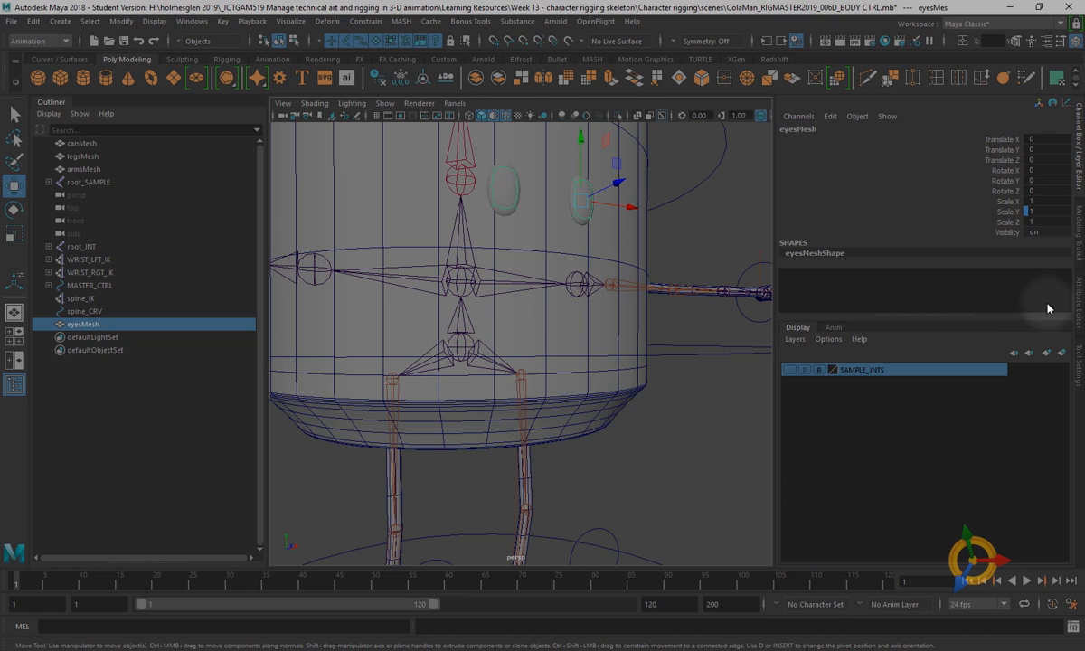
{"action": "left_click", "coordinate": [1078, 353]}
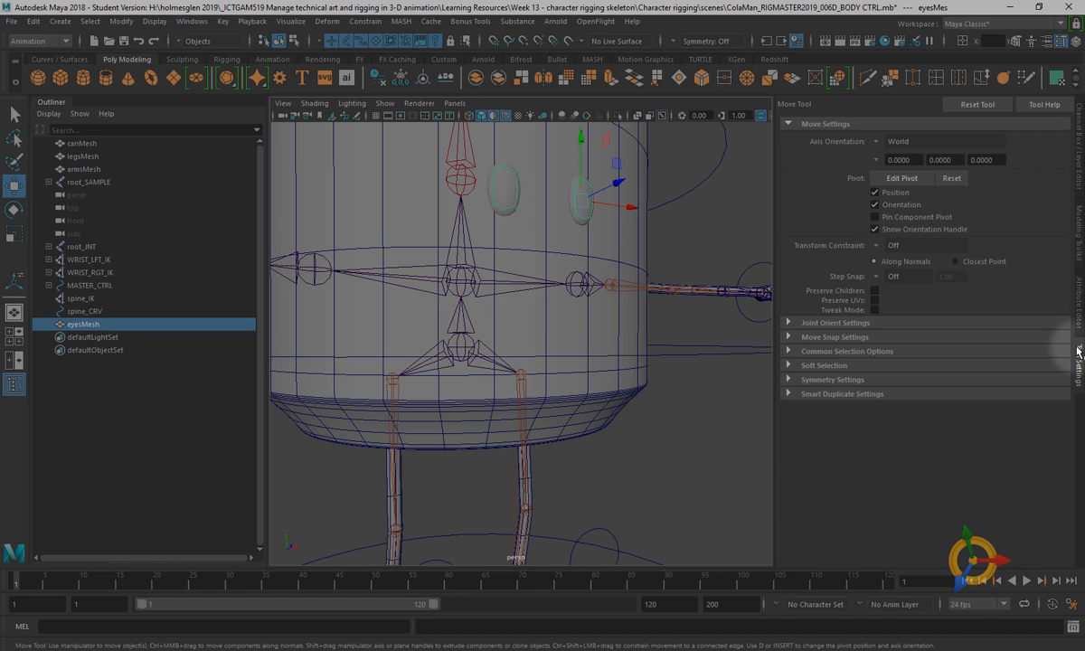
{"action": "left_click", "coordinate": [904, 179]}
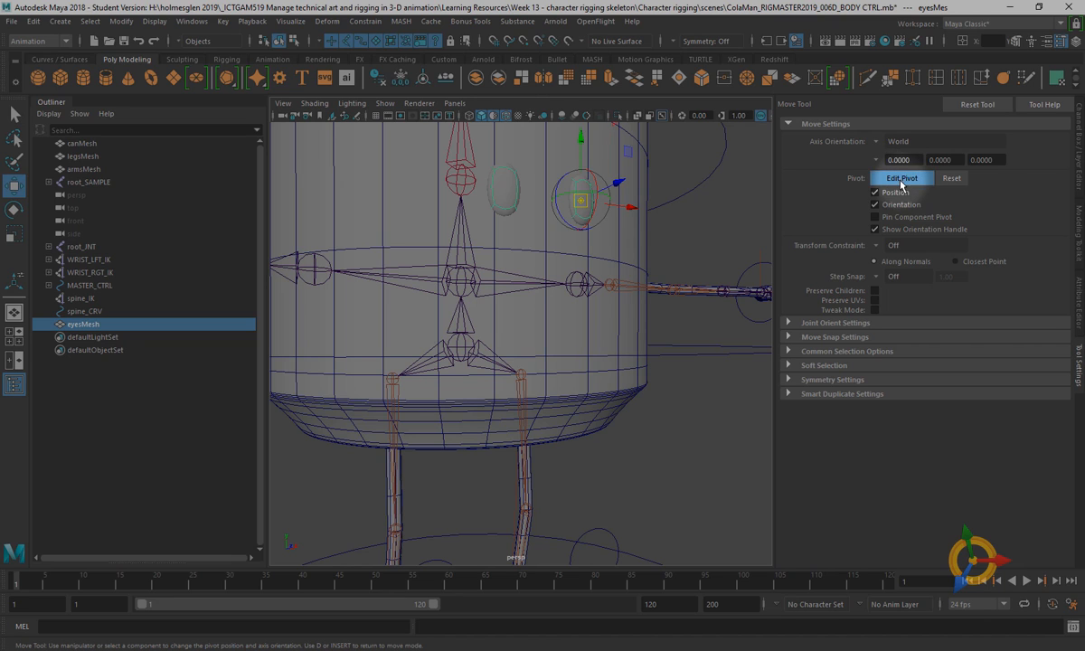
{"action": "left_click", "coordinate": [524, 41]}
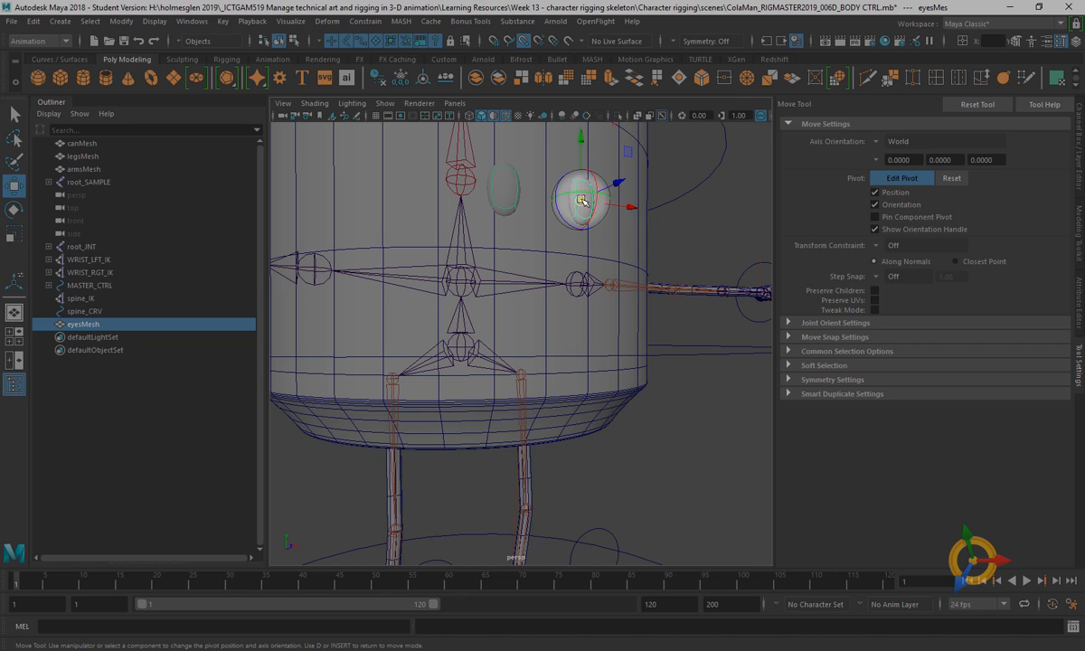
{"action": "left_click_drag", "start_coordinate": [580, 200], "coordinate": [461, 286]}
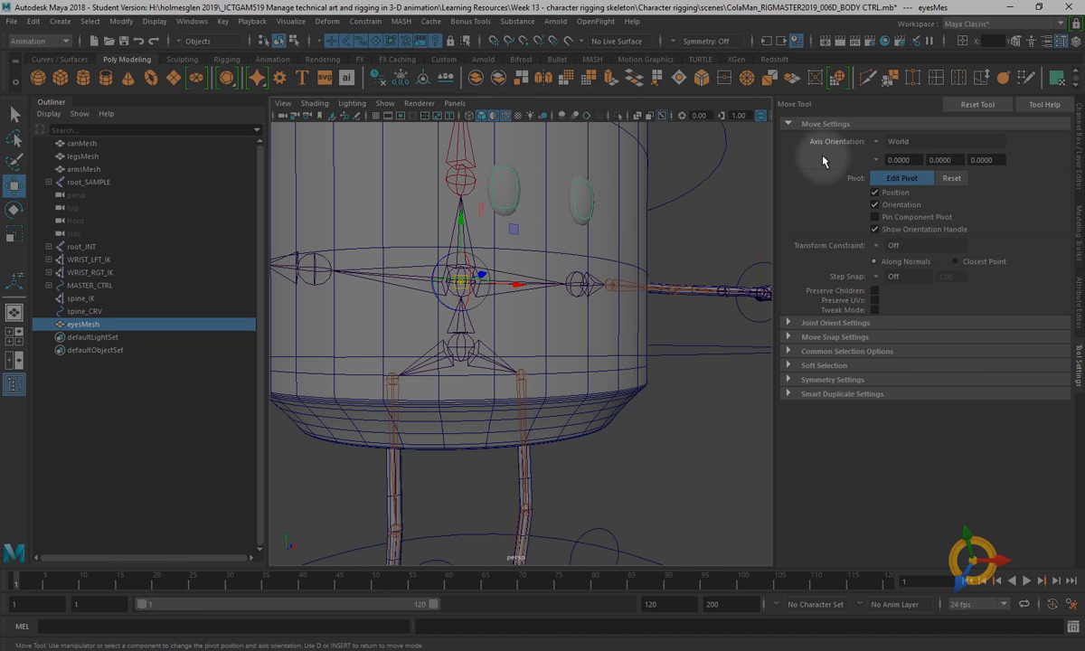
{"action": "left_click", "coordinate": [882, 179]}
Parent eyesMesh to the body joint at the centre of the shoulders, and clear the selection
{"action": "left_click_drag", "start_coordinate": [674, 363], "coordinate": [597, 351], "text": "alt"}
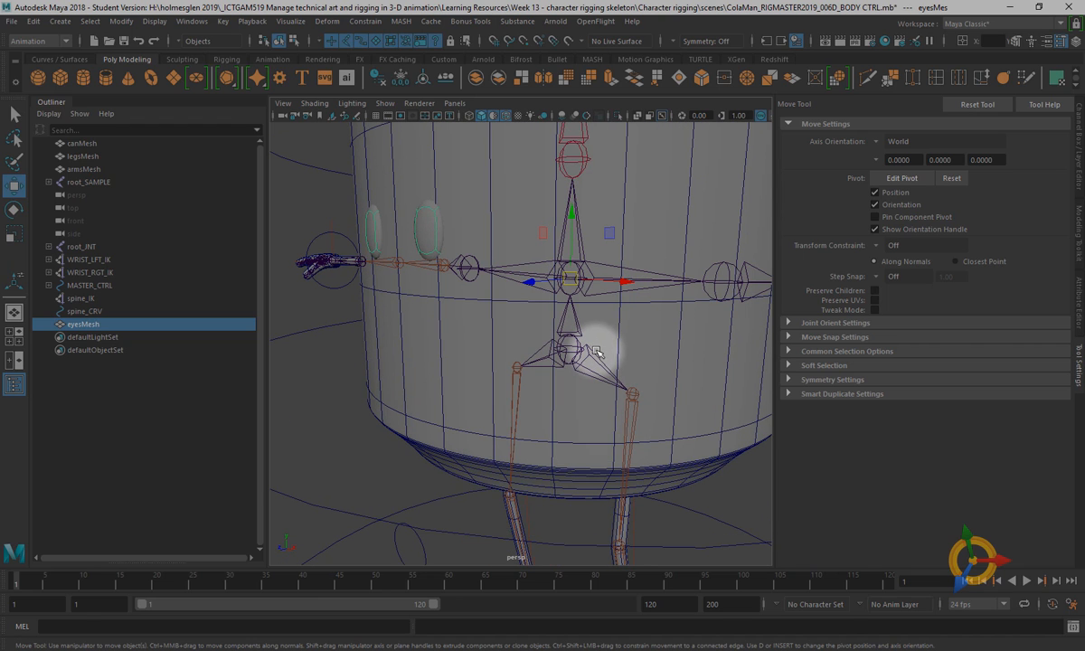
{"action": "left_click", "coordinate": [575, 289]}
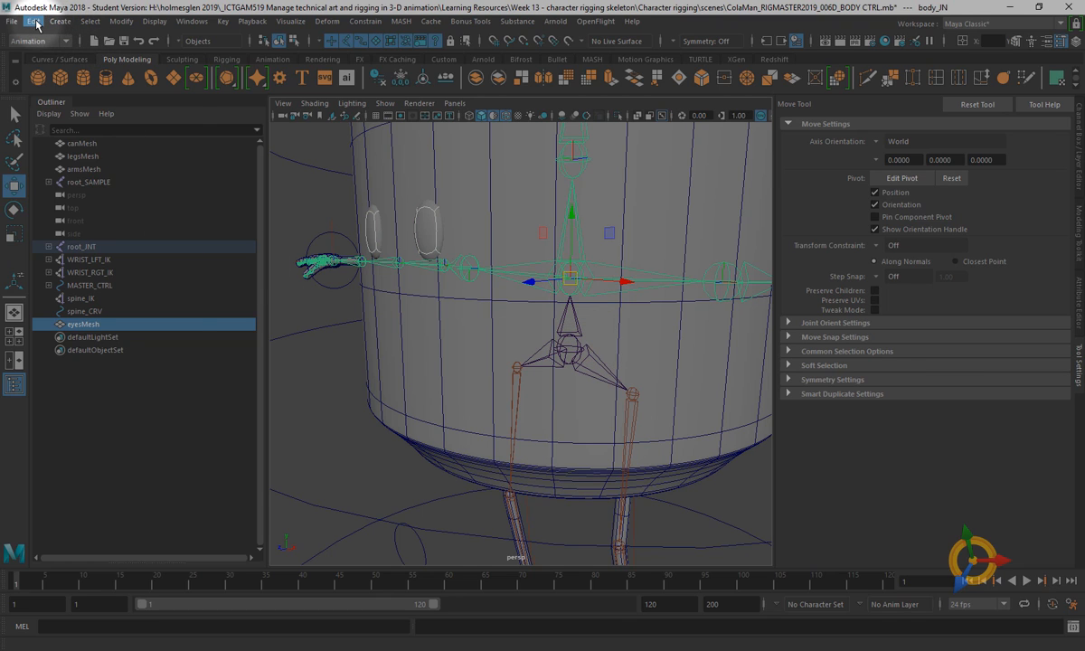
{"action": "left_click", "coordinate": [36, 25]}
{"action": "left_click", "coordinate": [128, 328]}
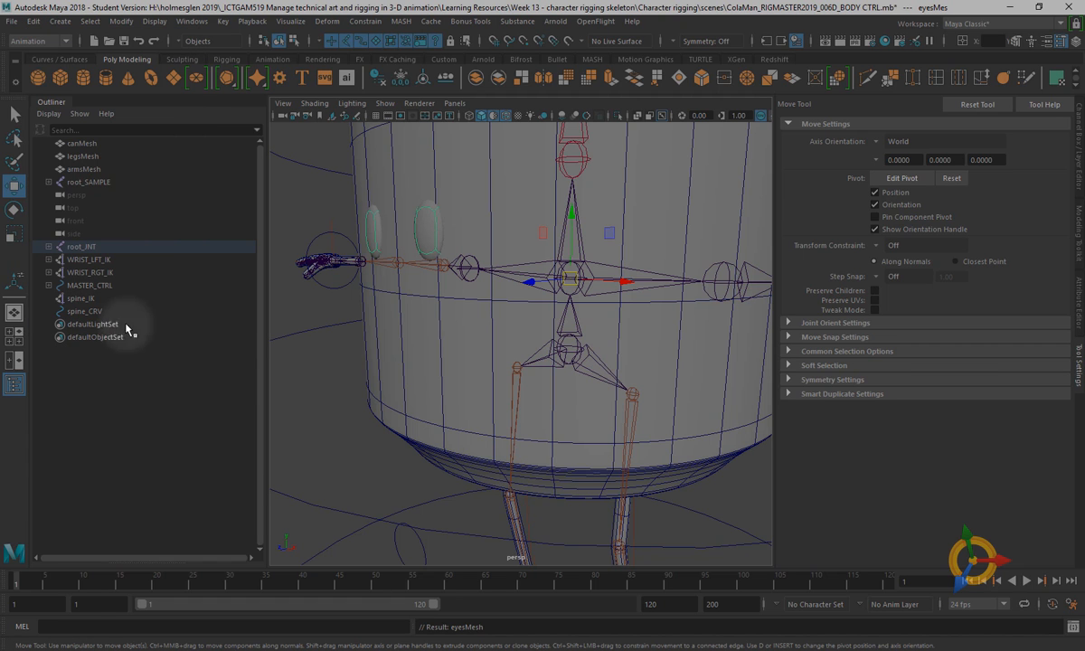
{"action": "left_click", "coordinate": [352, 343]}
Try rotating the lower spine control about 2.15 degrees in X to test the parented eyes, and undo the rotation
{"action": "right_click_drag", "start_coordinate": [567, 382], "coordinate": [373, 269], "text": "alt"}
{"action": "left_click_drag", "start_coordinate": [400, 264], "coordinate": [388, 239], "text": "alt"}
{"action": "right_click_drag", "start_coordinate": [389, 240], "coordinate": [489, 347], "text": "alt"}
{"action": "left_click_drag", "start_coordinate": [489, 347], "coordinate": [471, 335], "text": "alt"}
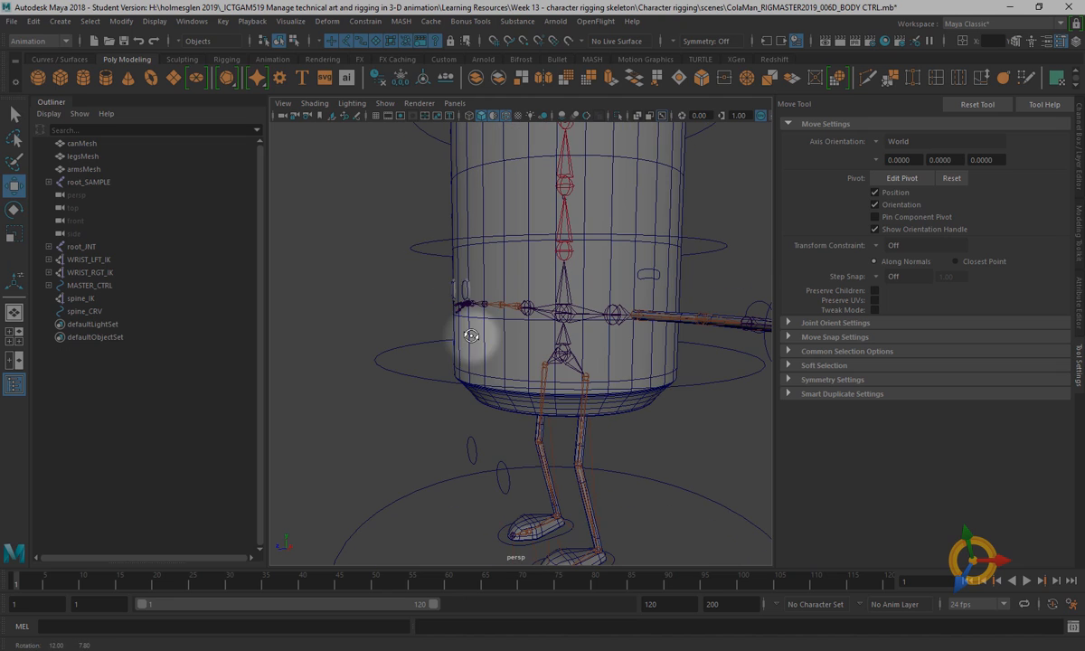
{"action": "left_click", "coordinate": [418, 242]}
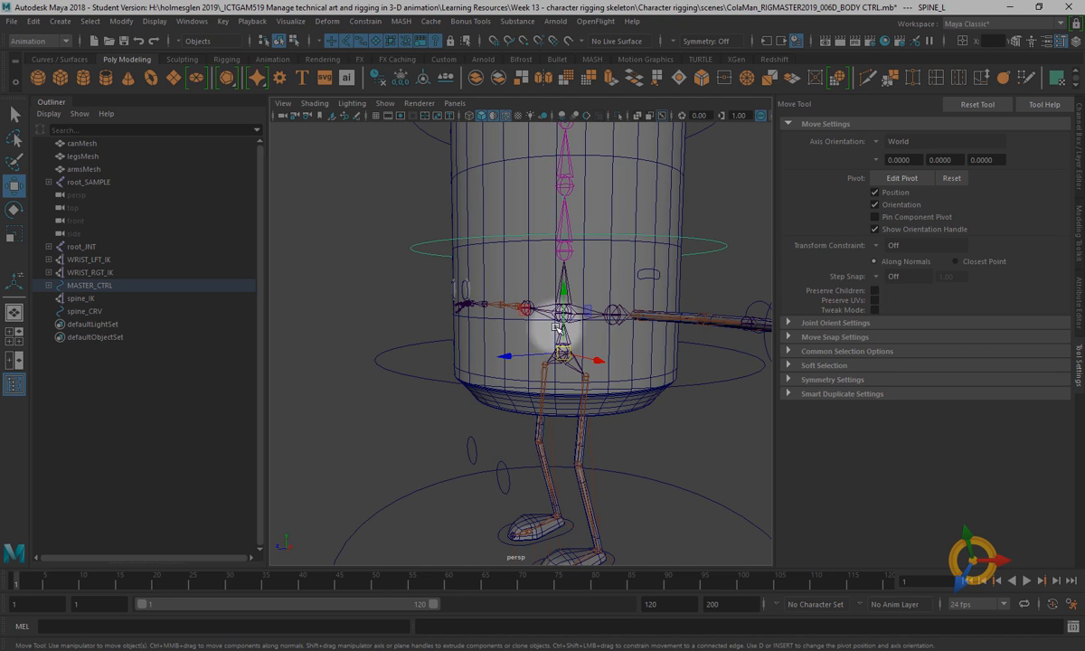
{"action": "left_click_drag", "start_coordinate": [358, 263], "coordinate": [387, 283], "text": "alt"}
{"action": "key", "text": "e"}
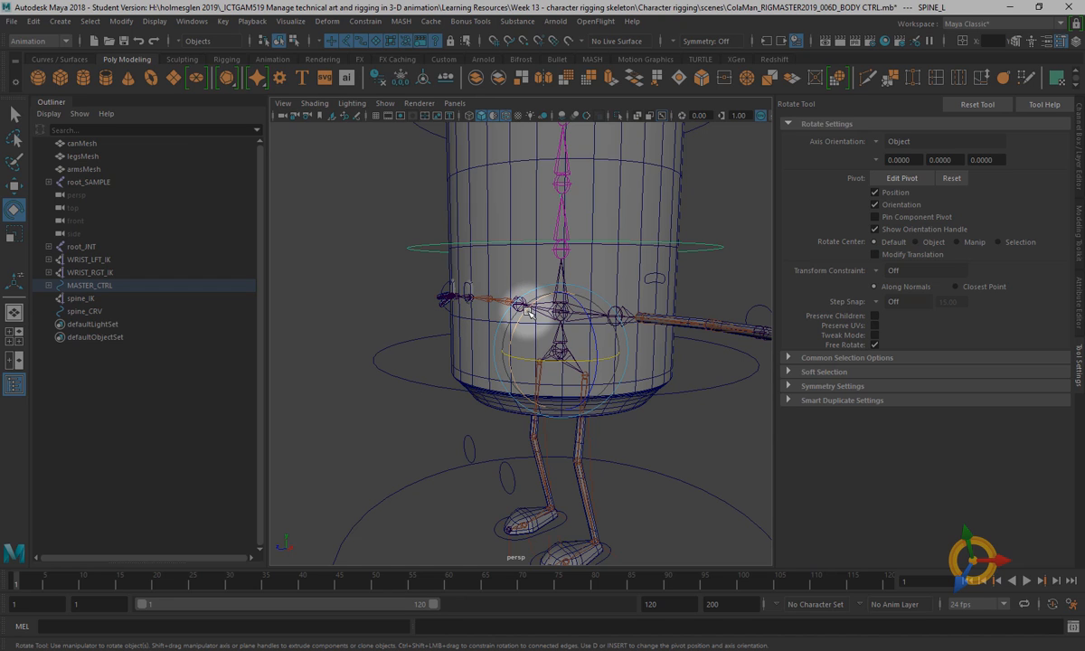
{"action": "left_click_drag", "start_coordinate": [527, 312], "coordinate": [507, 280]}
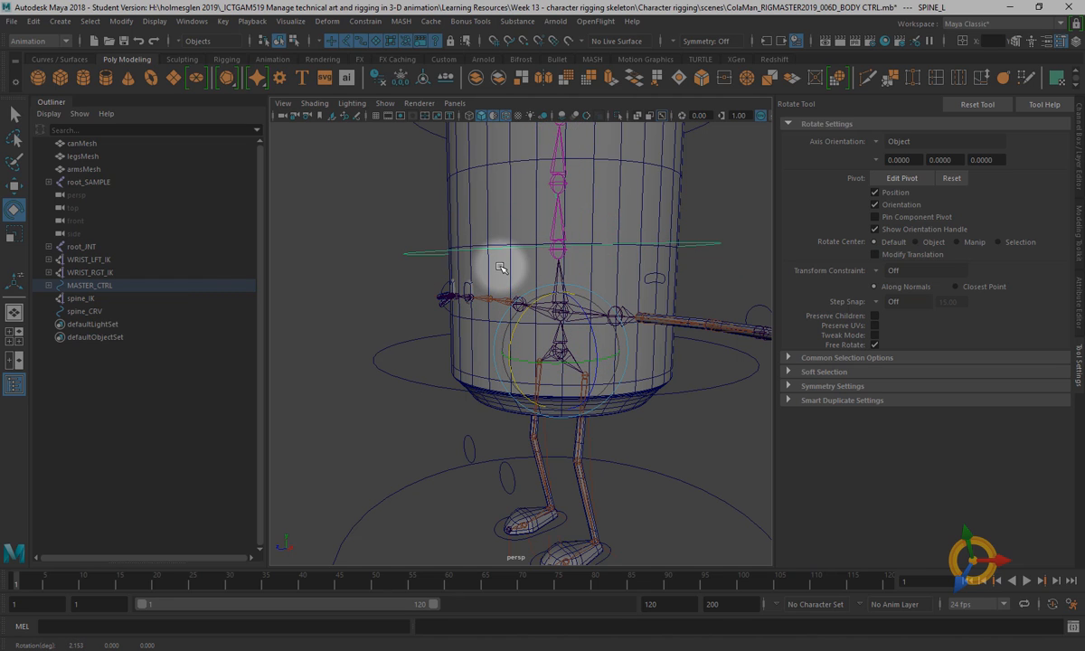
{"action": "key", "text": "ctrl+z"}
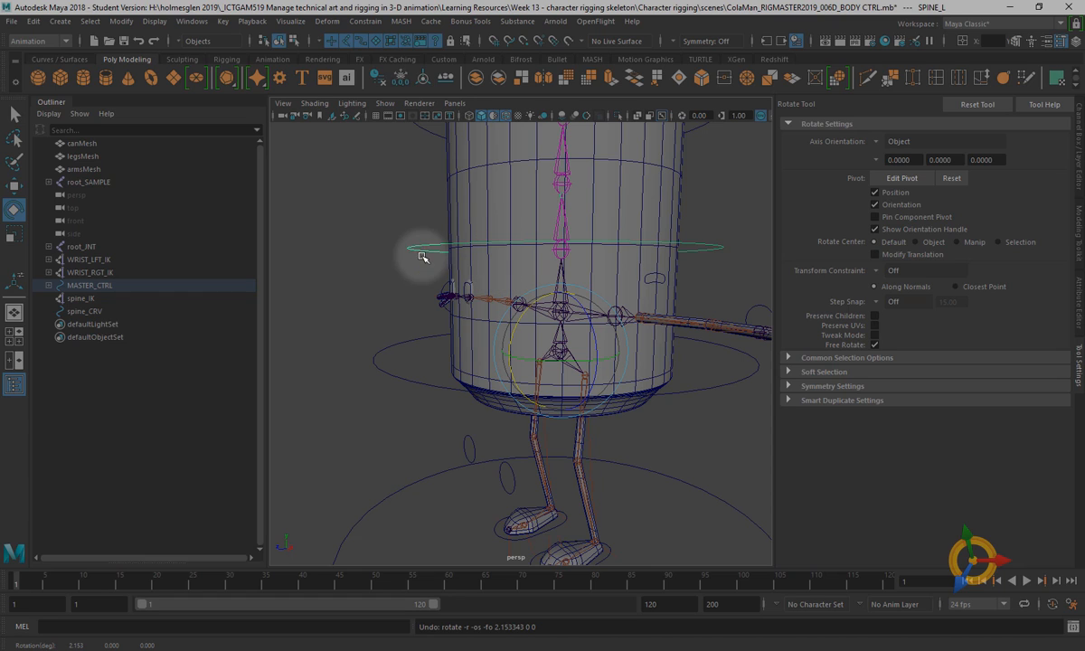
Select eyesMesh to check it, try rotating BODY_CTRL about 15.6 degrees in X, and undo the rotation
{"action": "left_click", "coordinate": [466, 288]}
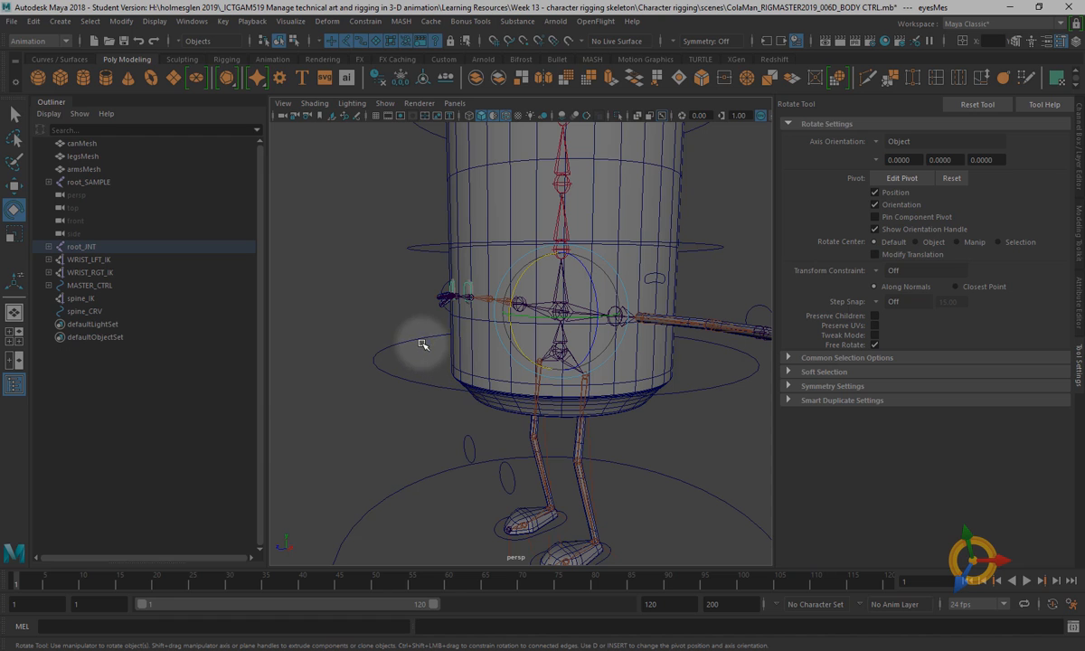
{"action": "left_click_drag", "start_coordinate": [557, 376], "coordinate": [592, 414]}
{"action": "scroll", "coordinate": [549, 387], "scroll_direction": "down", "scroll_amount": 3}
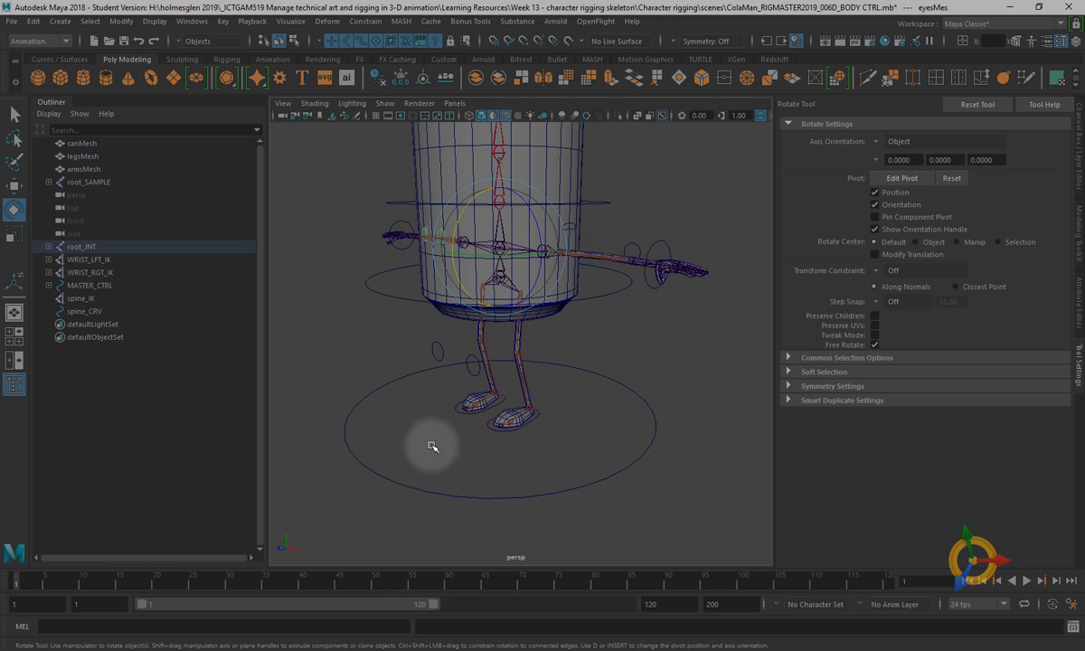
{"action": "left_click", "coordinate": [387, 287]}
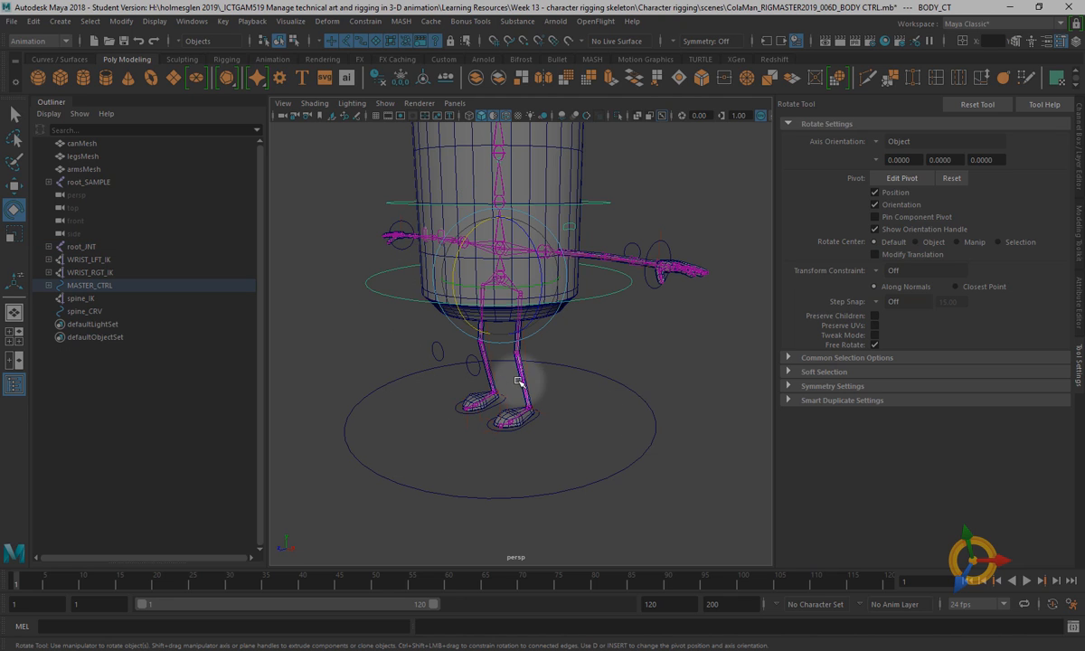
{"action": "left_click_drag", "start_coordinate": [518, 381], "coordinate": [517, 307], "text": "alt"}
{"action": "key", "text": "ctrl+z"}
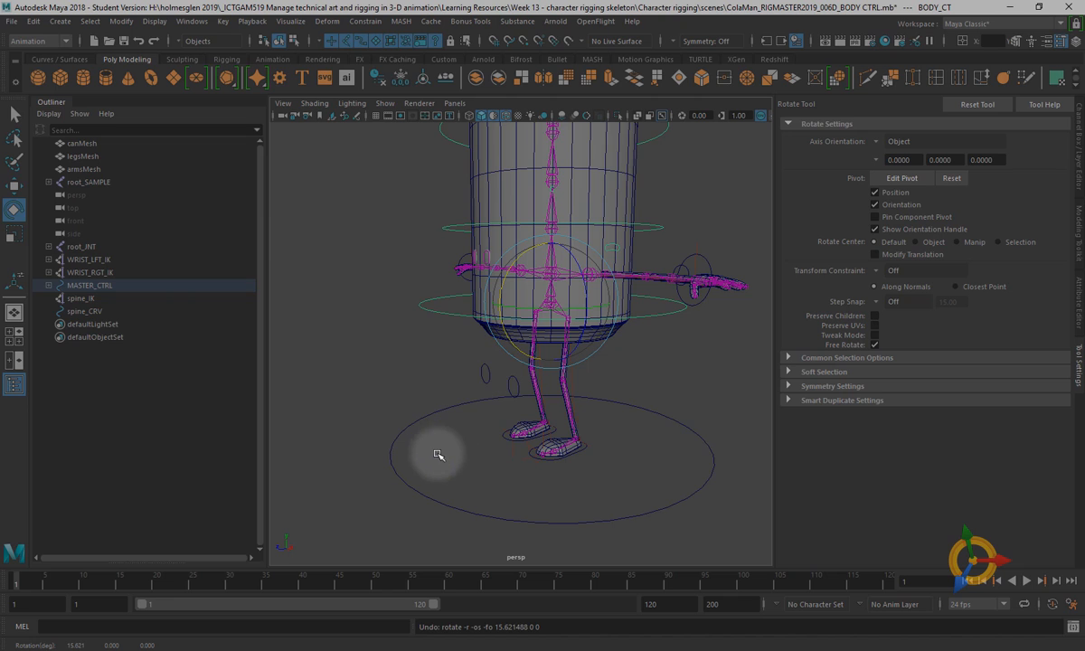
Try rotating MASTER_CTRL around Y to test the whole rig, undo the rotation, and deselect everything with the Select tool
{"action": "left_click_drag", "start_coordinate": [362, 498], "coordinate": [495, 419]}
{"action": "key", "text": "ctrl+z"}
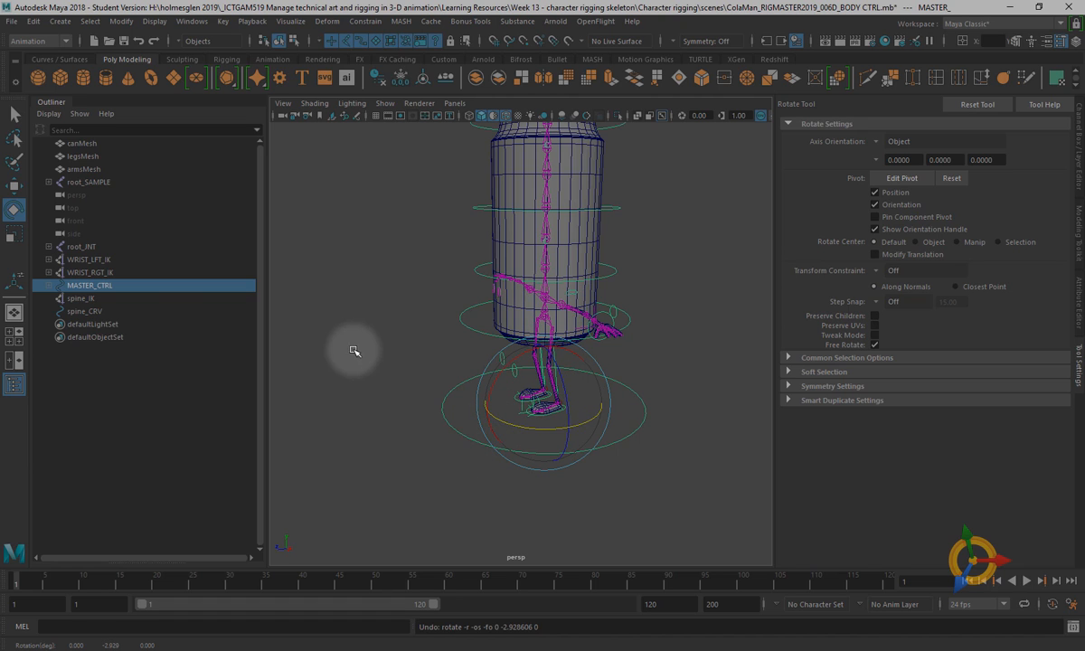
{"action": "left_click", "coordinate": [351, 335]}
{"action": "left_click_drag", "start_coordinate": [423, 355], "coordinate": [472, 345], "text": "alt"}
{"action": "right_click_drag", "start_coordinate": [473, 344], "coordinate": [342, 287], "text": "alt"}
{"action": "key", "text": "q"}
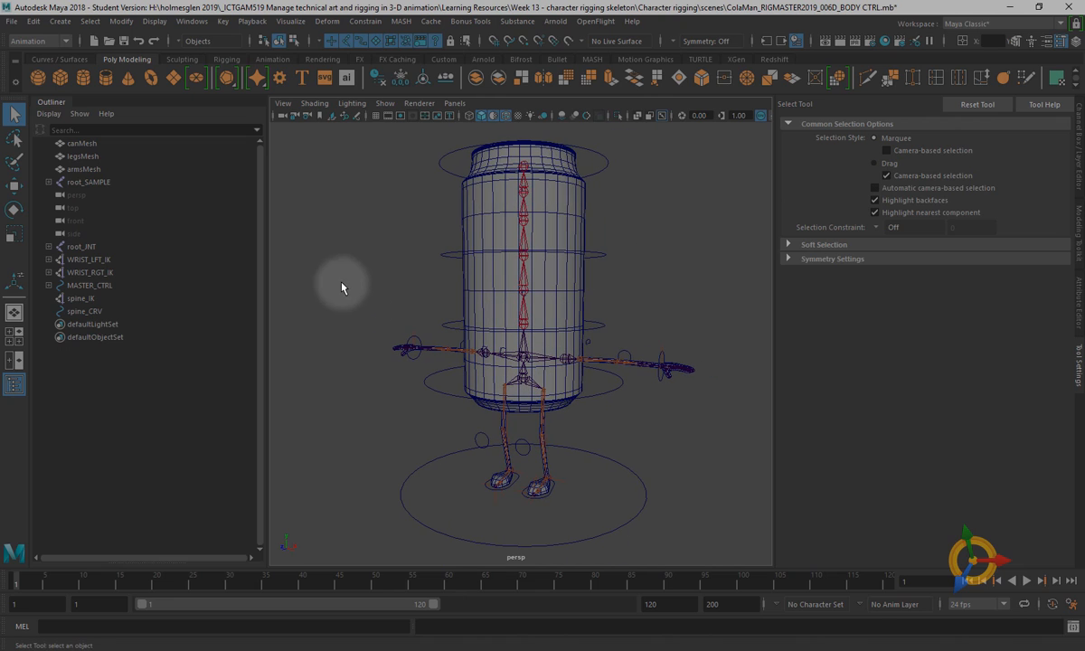
Save the scene as a new Maya Binary file named ColaMan_RIGMASTER2019_007_EYES.mb, continuing past the Student Version notice
{"action": "left_click", "coordinate": [13, 23]}
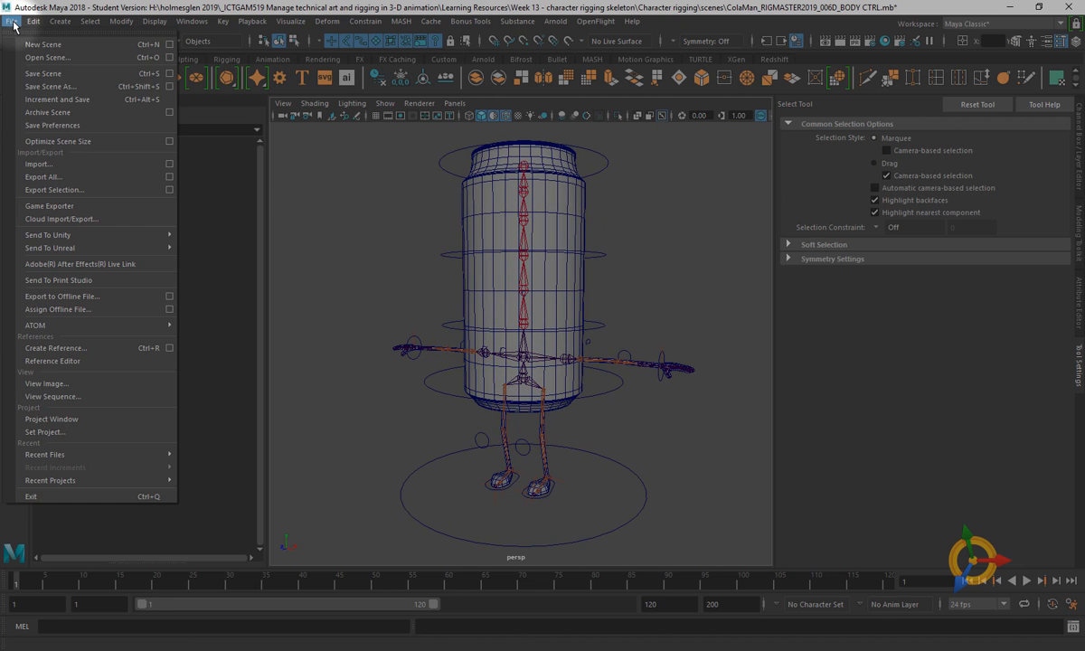
{"action": "left_click", "coordinate": [42, 93]}
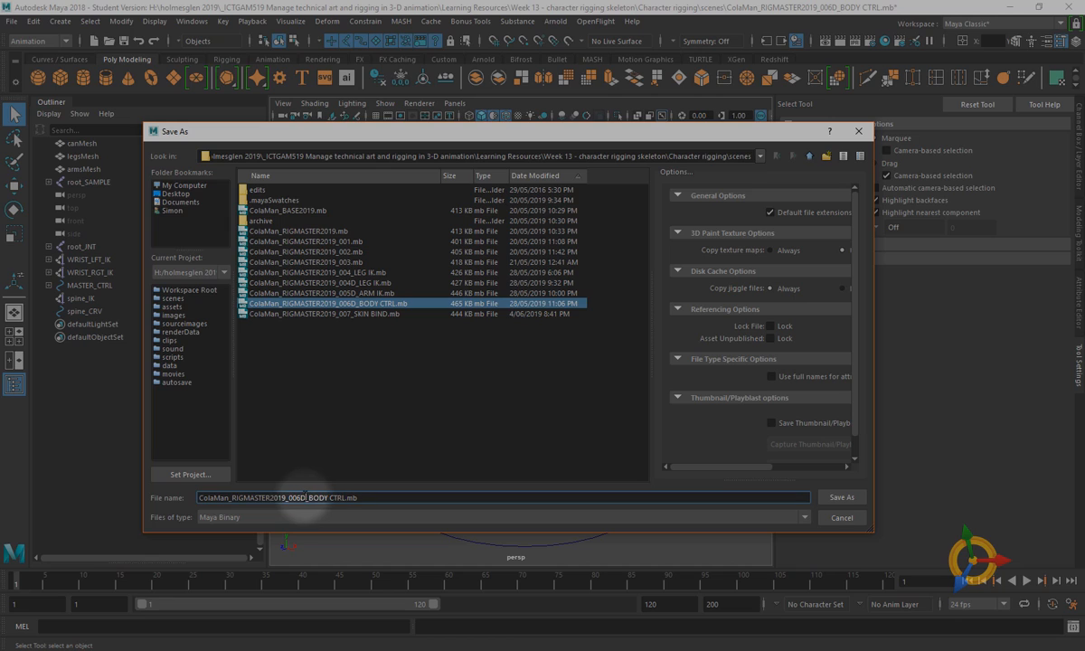
{"action": "type", "text": "7"}
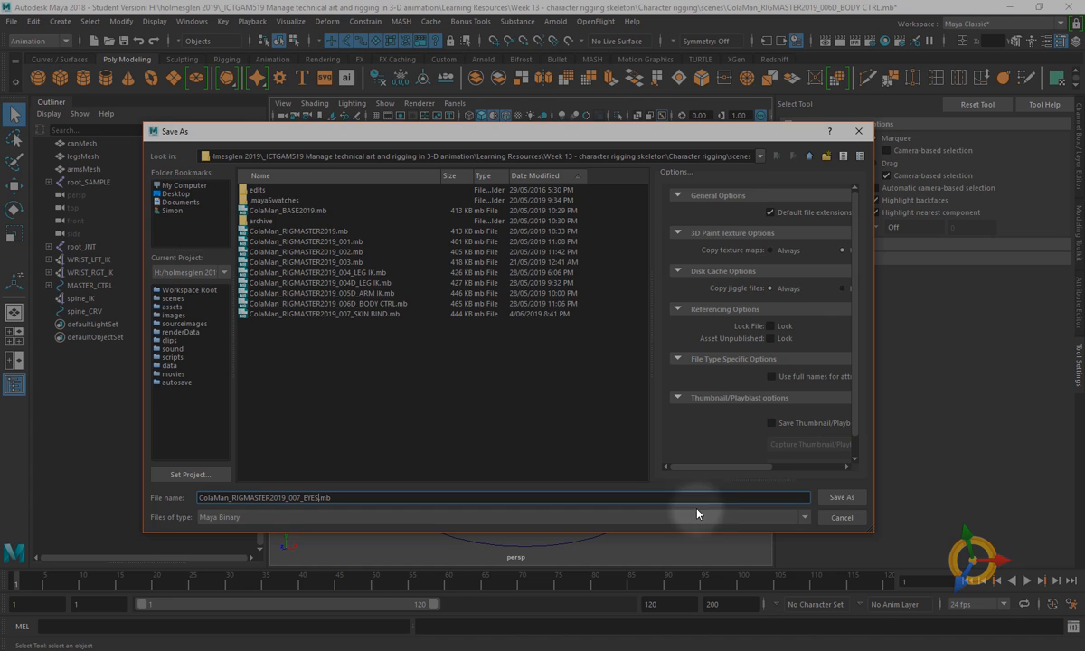
{"action": "left_click", "coordinate": [842, 497]}
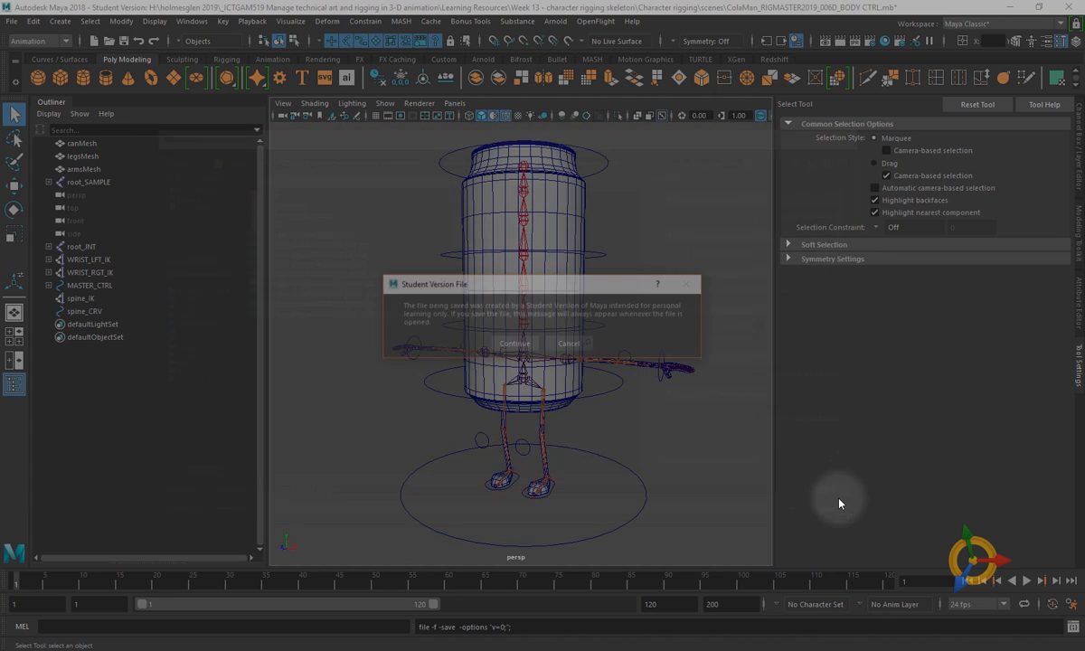
{"action": "left_click", "coordinate": [514, 343]}
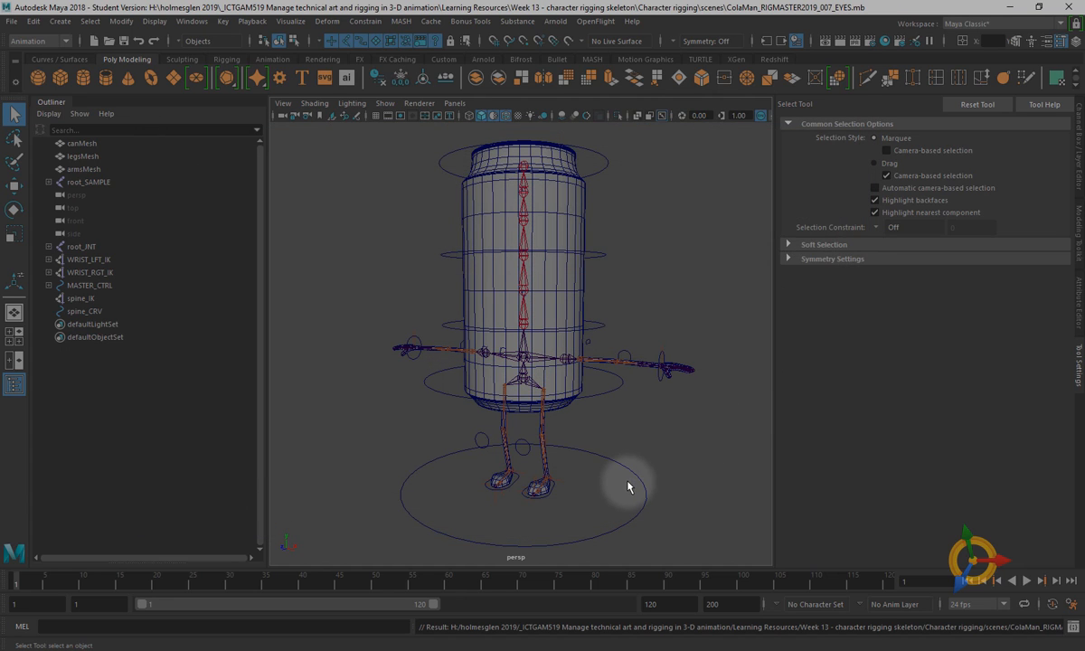